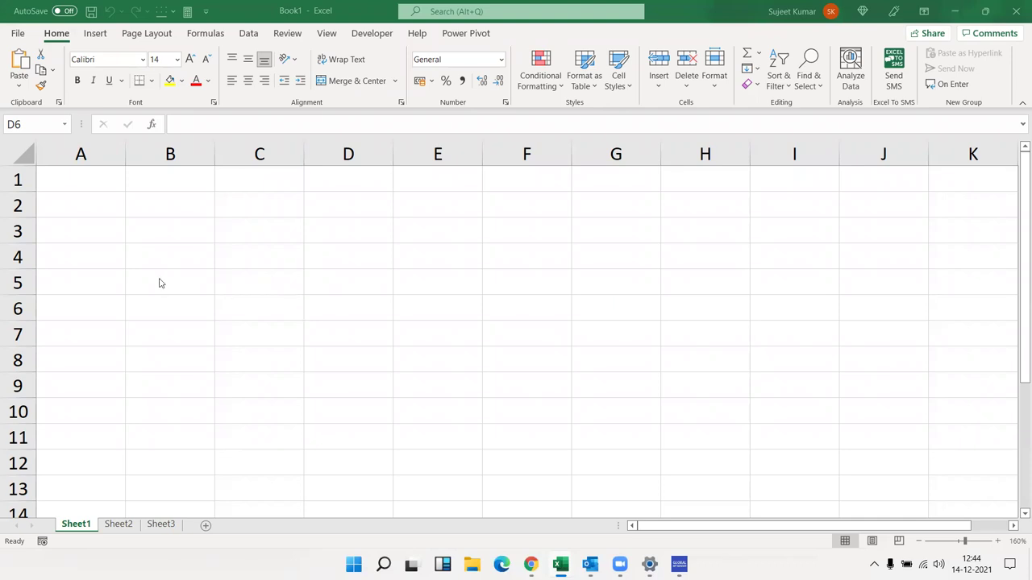
# Zoom the sheet from 160% to 235% and select cell B2
pyautogui.keyDown('ctrl'); pyautogui.scroll(3, 159, 283); pyautogui.keyUp('ctrl')
pyautogui.keyDown('ctrl'); pyautogui.scroll(2, 159, 283); pyautogui.keyUp('ctrl')
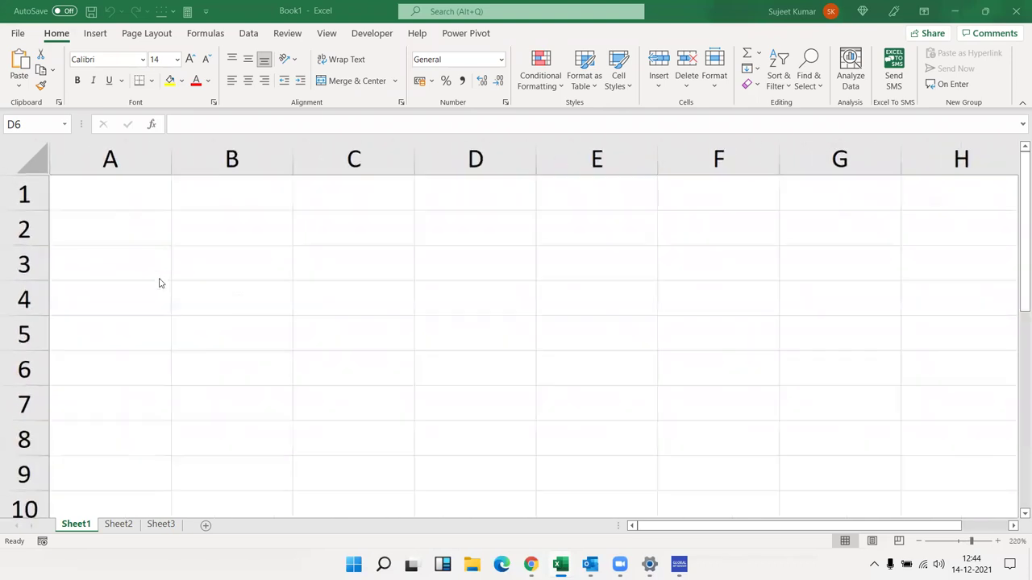
pyautogui.click(248, 233)
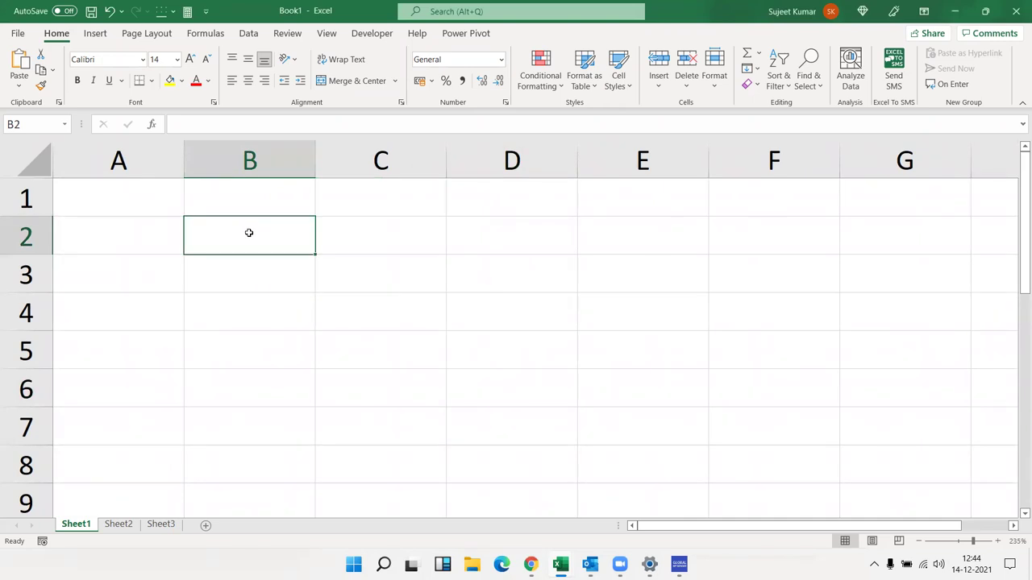
pyautogui.click(260, 302)
pyautogui.click(376, 288)
pyautogui.click(267, 237)
# Enter 14/12 in B2 and format it as a date showing 14-Dec-21
pyautogui.write('12/14')
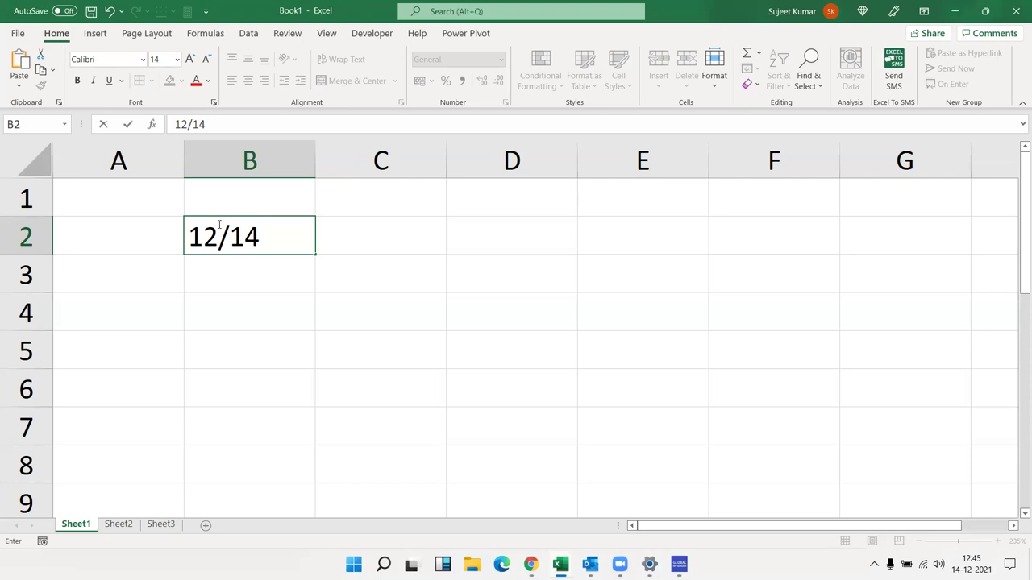
pyautogui.press('Escape')
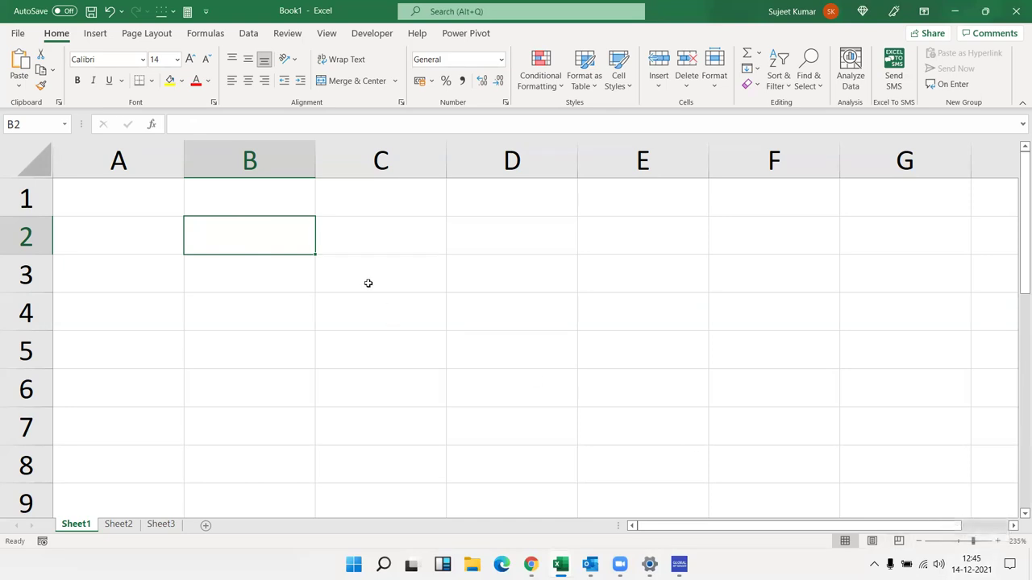
pyautogui.write('14/12')
pyautogui.press('Return')
pyautogui.click(270, 241)
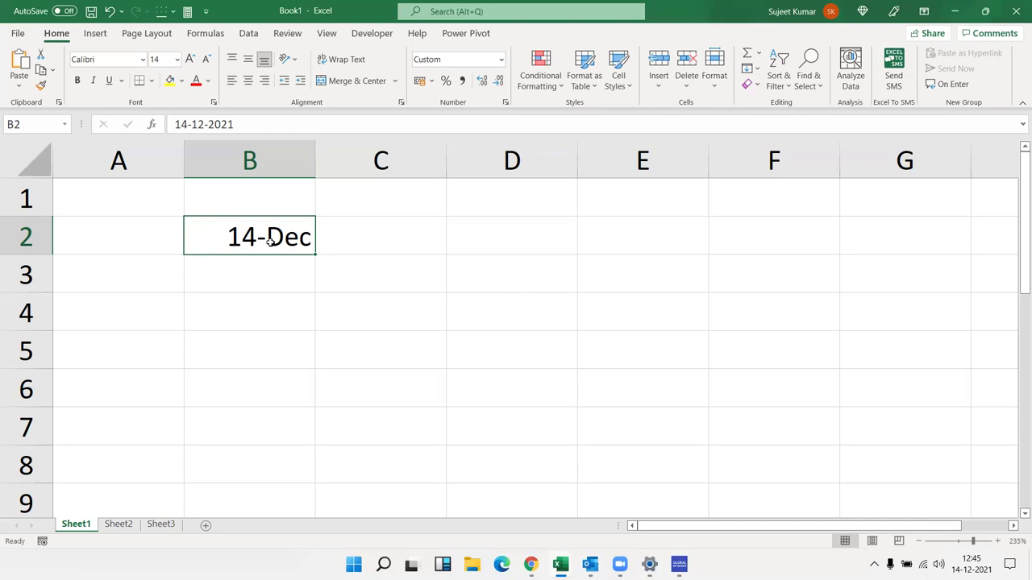
pyautogui.hotkey('ctrl', 'shift', '#')
pyautogui.press('Down')
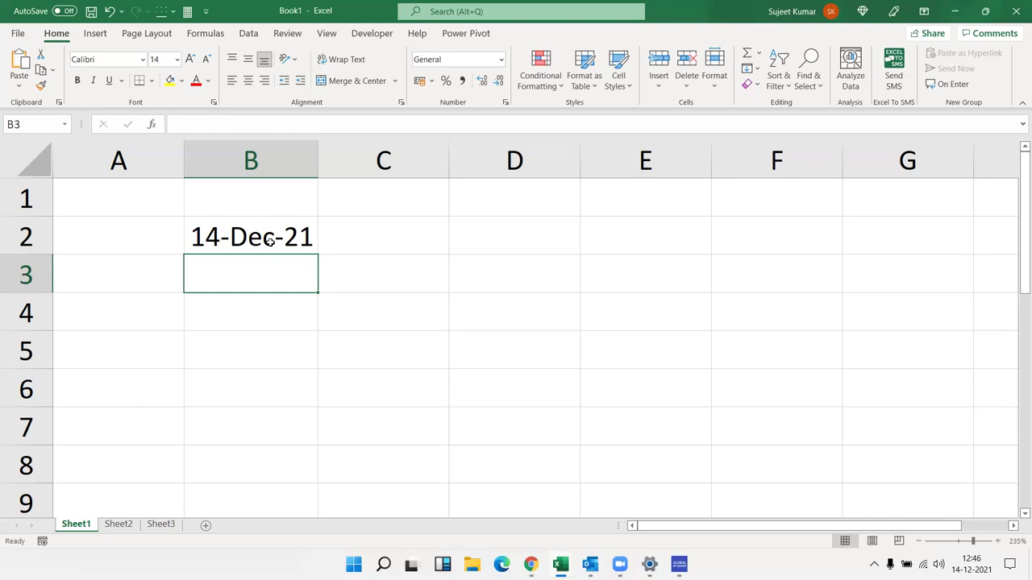
# Enter =DATE(2021,12,14) in B3 and check the formula, which shows 14-12-2021
pyautogui.write('=d')
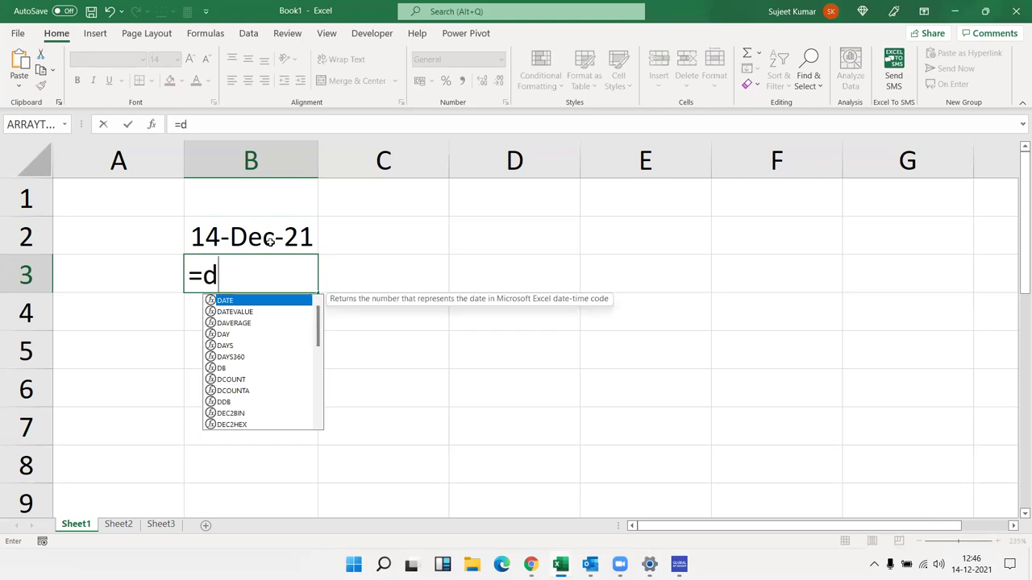
pyautogui.press('Tab')
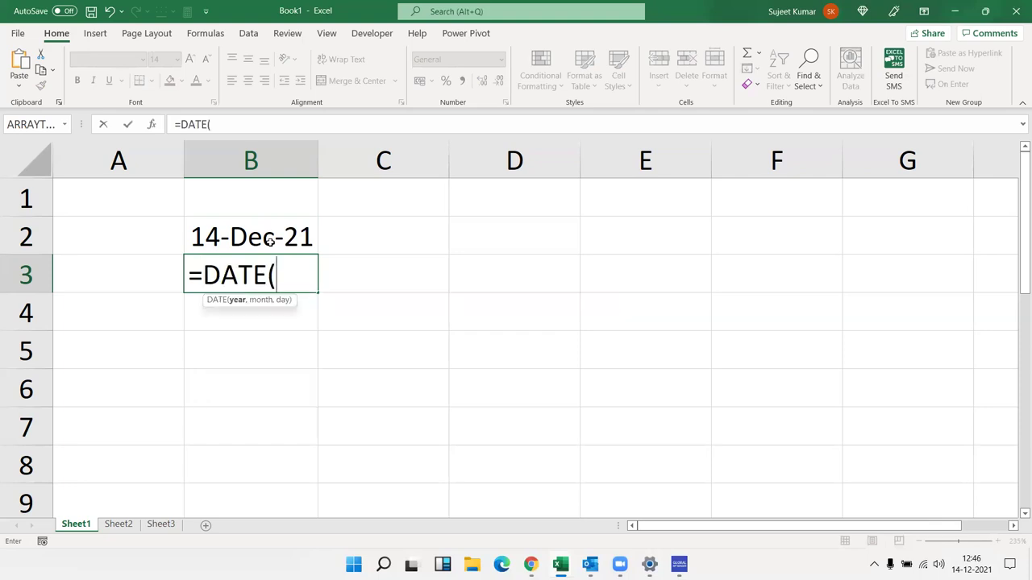
pyautogui.write('2021')
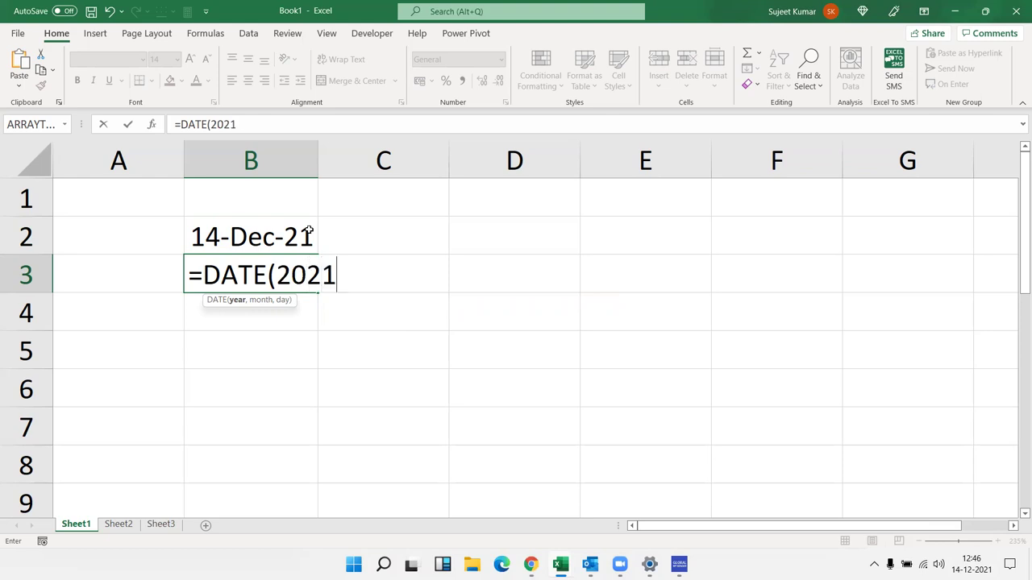
pyautogui.write(',12,3')
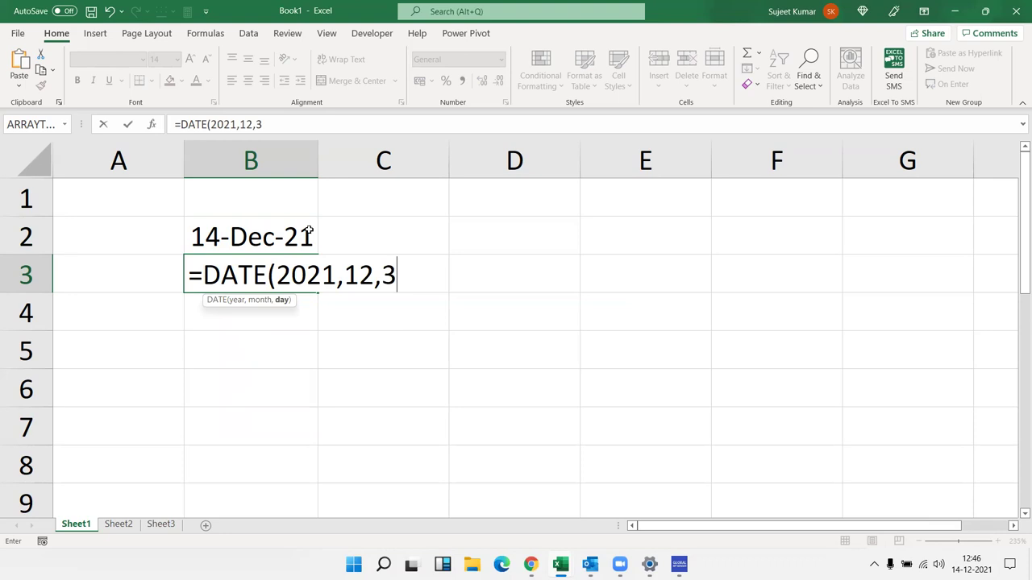
pyautogui.press('BackSpace')
pyautogui.write('1')
pyautogui.write('4')
pyautogui.press('Return')
pyautogui.press('Up')
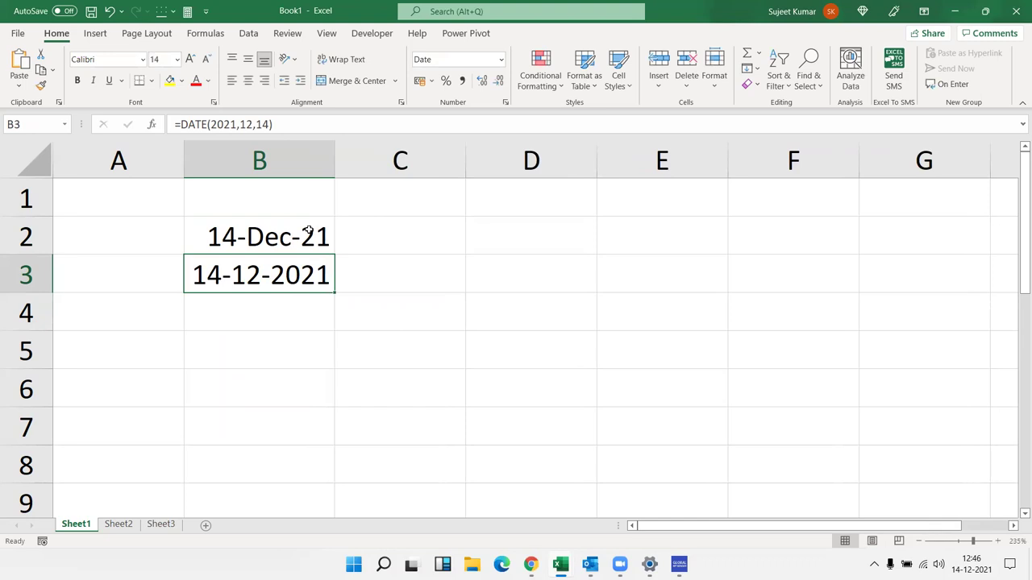
pyautogui.press('F2')
pyautogui.press('Escape')
# Start a YEAR formula in cell C2
pyautogui.press('Up')
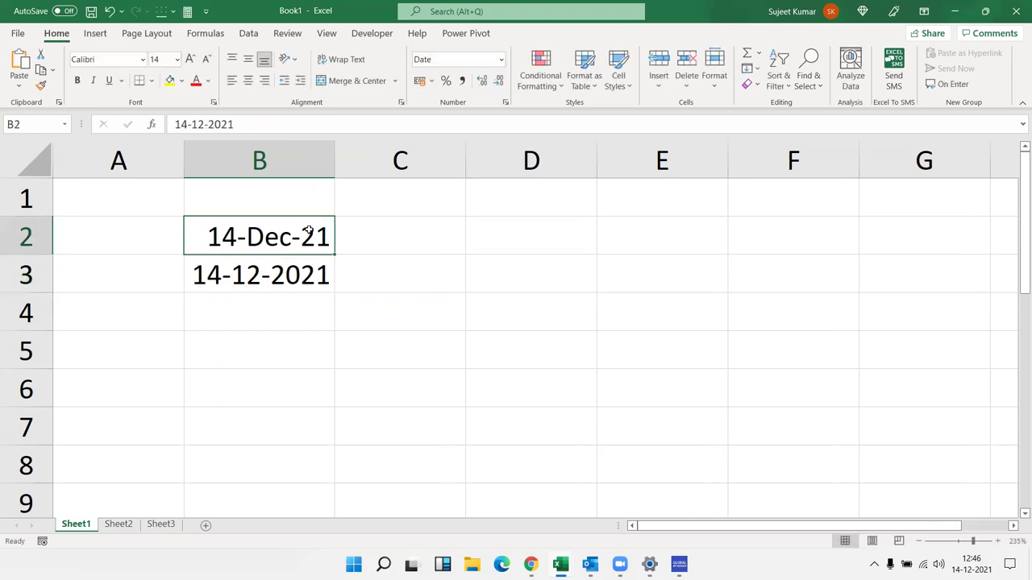
pyautogui.press('Right')
pyautogui.write('=ye')
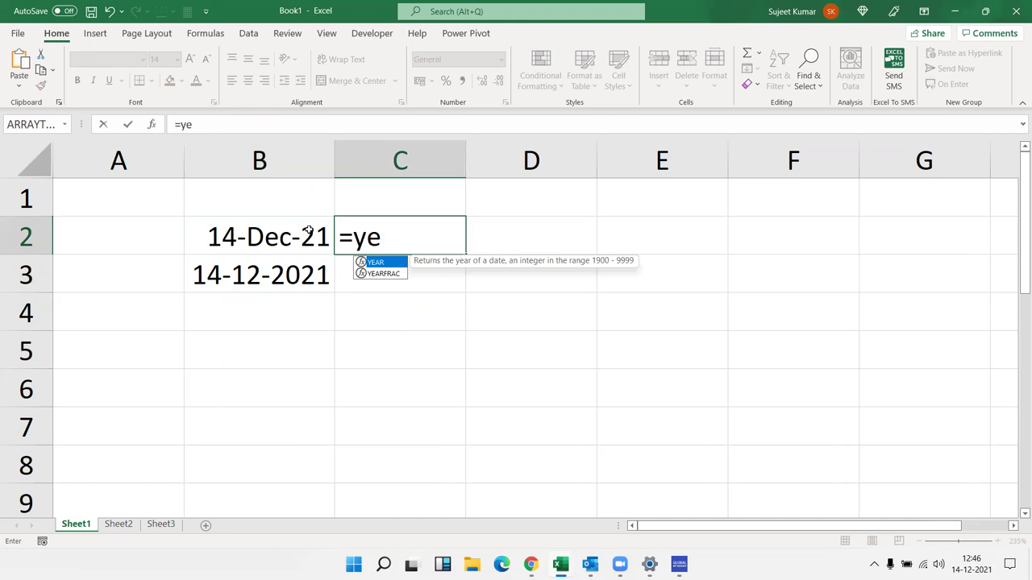
# Enter =YEAR(B2) in C2 and =MONTH(B2) in D2, giving 2021 and 12
pyautogui.press('Tab')
pyautogui.click(308, 231)
pyautogui.press('Return')
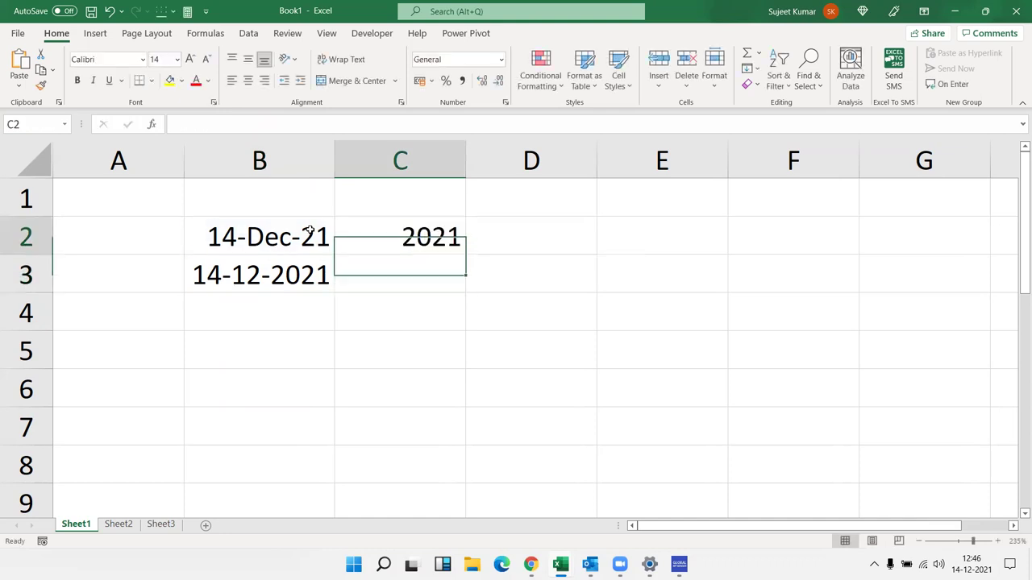
pyautogui.press('Up')
pyautogui.press('Right')
pyautogui.write('=mon')
pyautogui.press('Tab')
pyautogui.click(307, 232)
pyautogui.press('Left')
pyautogui.press('Right')
pyautogui.press('Return')
pyautogui.press('Right')
# Enter =DAY(B2) in E2, giving 14, and review the formulas in C2:E2
pyautogui.write('=')
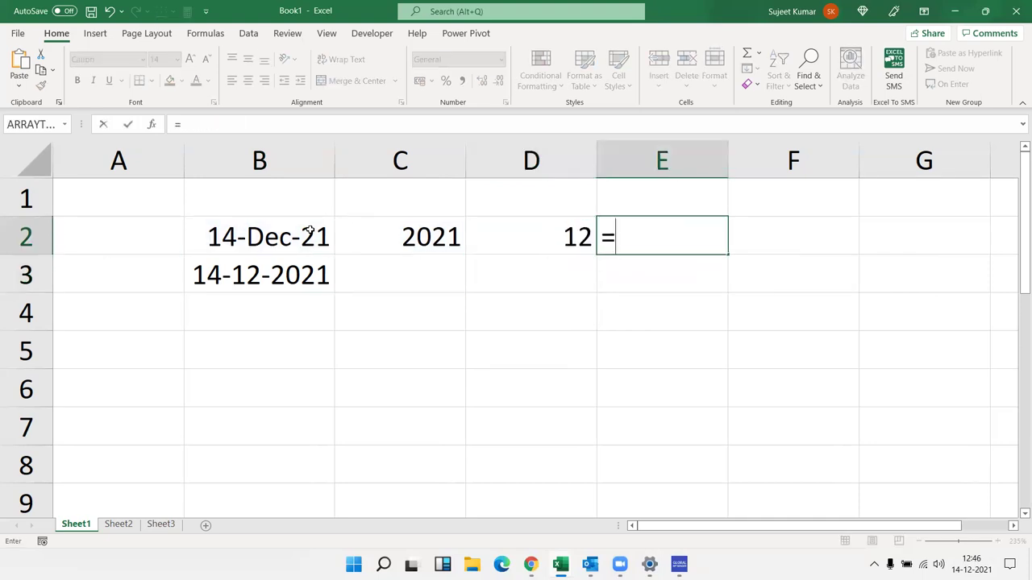
pyautogui.write('day')
pyautogui.press('Tab')
pyautogui.press('Left')
pyautogui.press('Left')
pyautogui.press('Left')
pyautogui.press('Return')
pyautogui.press('Up')
pyautogui.press('Left')
pyautogui.press('Left')
pyautogui.press('Right')
pyautogui.press('Right')
pyautogui.hotkey('shift', 'Left')
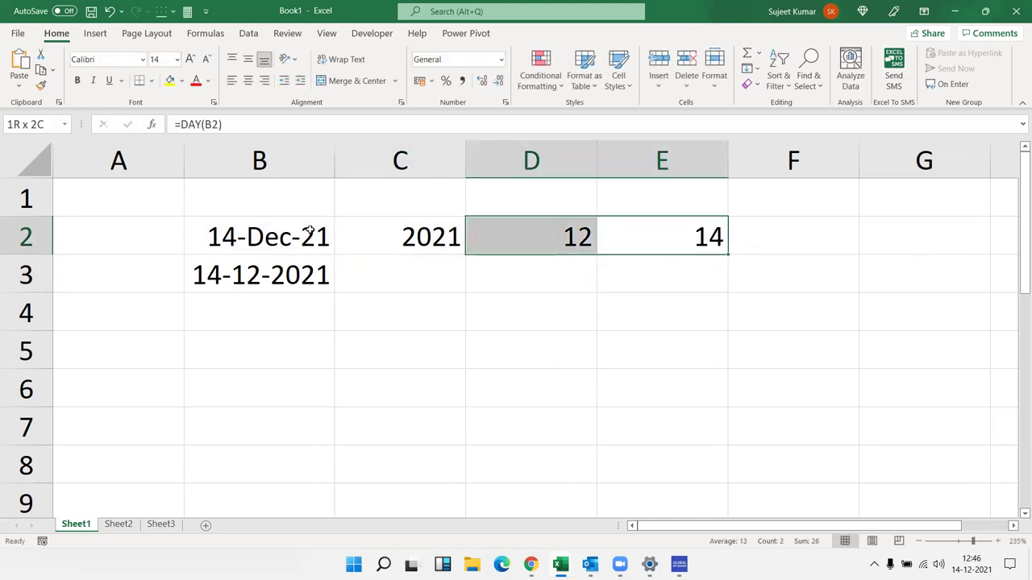
pyautogui.hotkey('shift', 'Left')
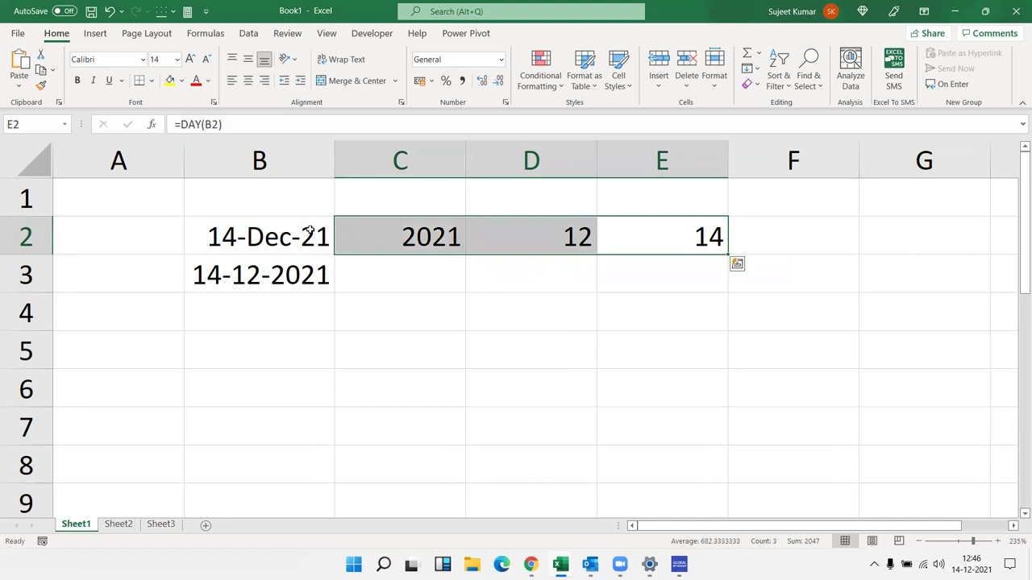
pyautogui.press('Down')
pyautogui.press('Up')
pyautogui.press('Right')
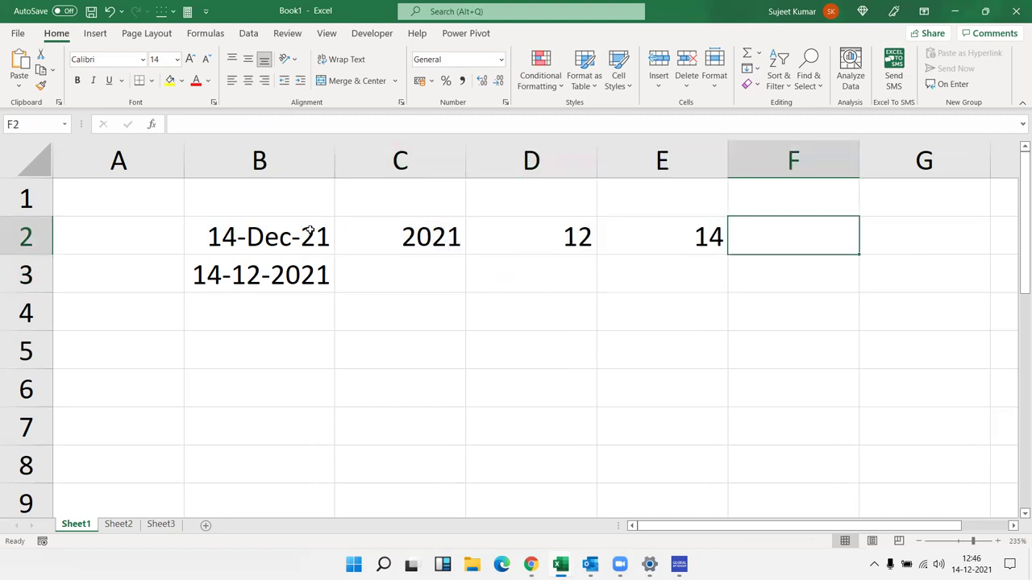
# Enter =DATE(C2,D2,E2) in F2 to rebuild the date 14-12-2021
pyautogui.write('=dat')
pyautogui.press('Tab')
pyautogui.press('Left')
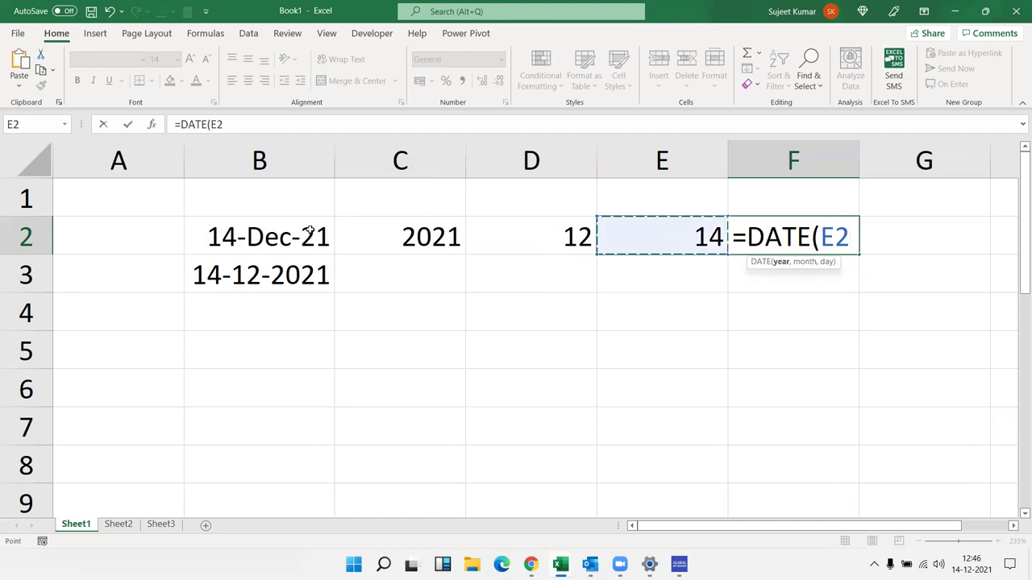
pyautogui.press('Left')
pyautogui.press('Left')
pyautogui.write(',')
pyautogui.press('Left')
pyautogui.press('Left')
pyautogui.write(',')
pyautogui.press('Left')
pyautogui.press('Return')
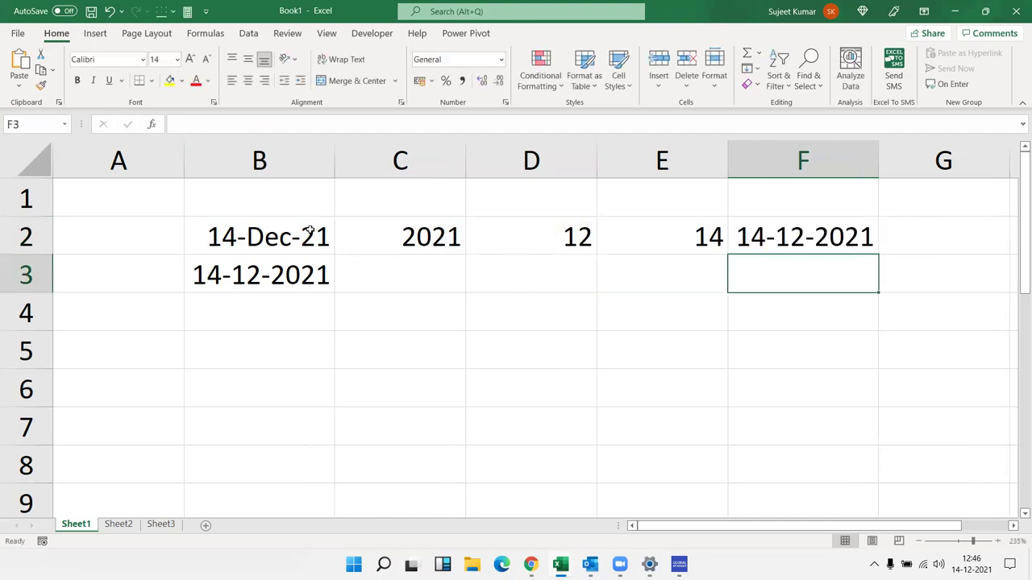
pyautogui.press('Down')
pyautogui.press('Down')
pyautogui.press('Down')
pyautogui.press('Down')
# Enter =TODAY() in cell B5
pyautogui.press('Left')
pyautogui.press('Left')
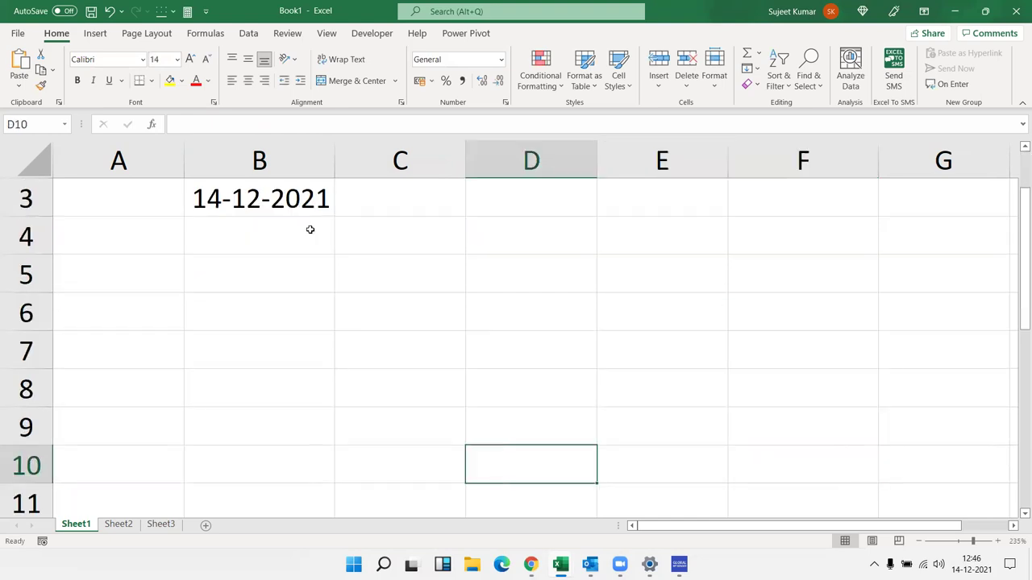
pyautogui.click(212, 266)
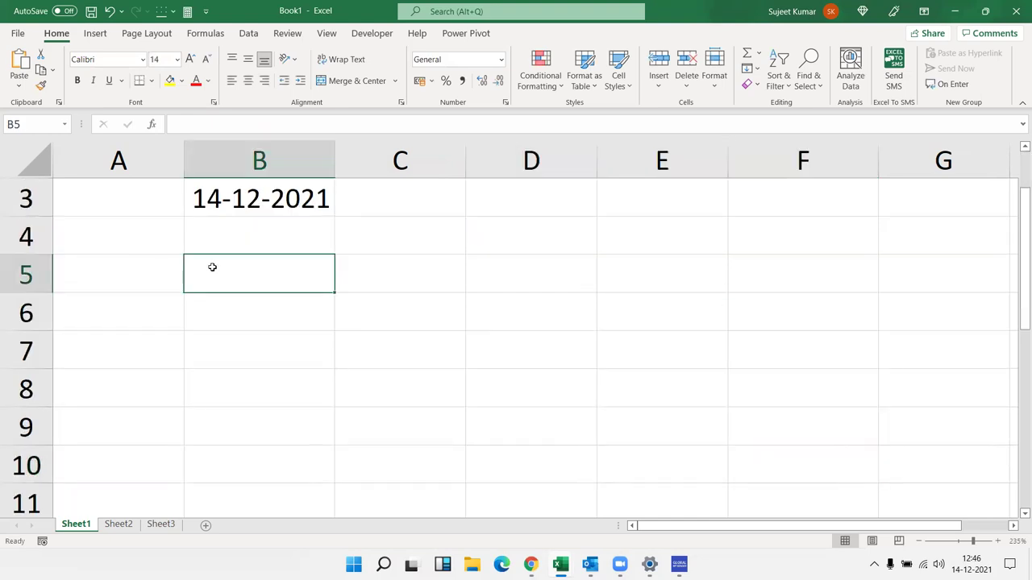
pyautogui.write('=toda')
pyautogui.press('Tab')
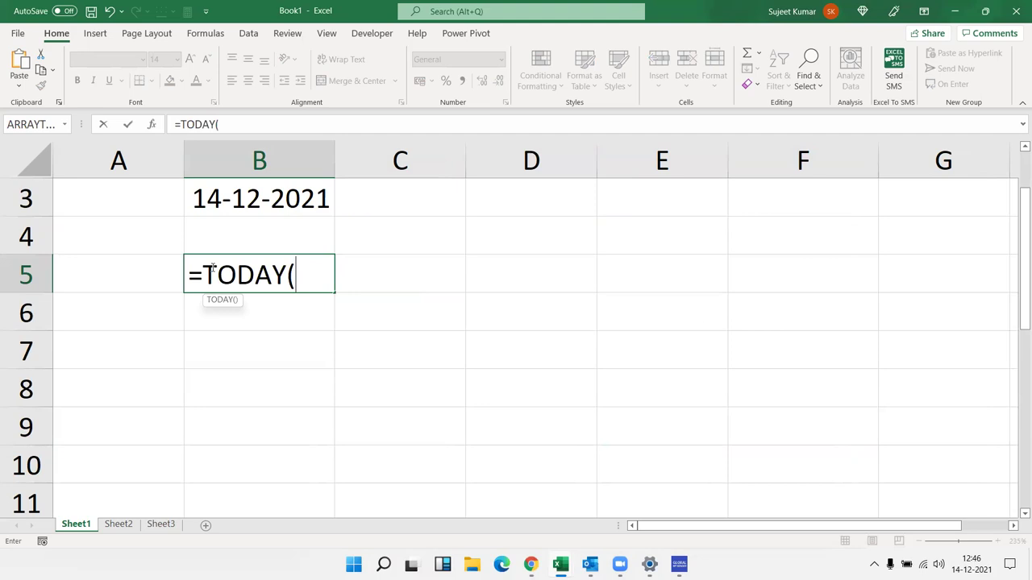
pyautogui.press('Return')
pyautogui.click(212, 270)
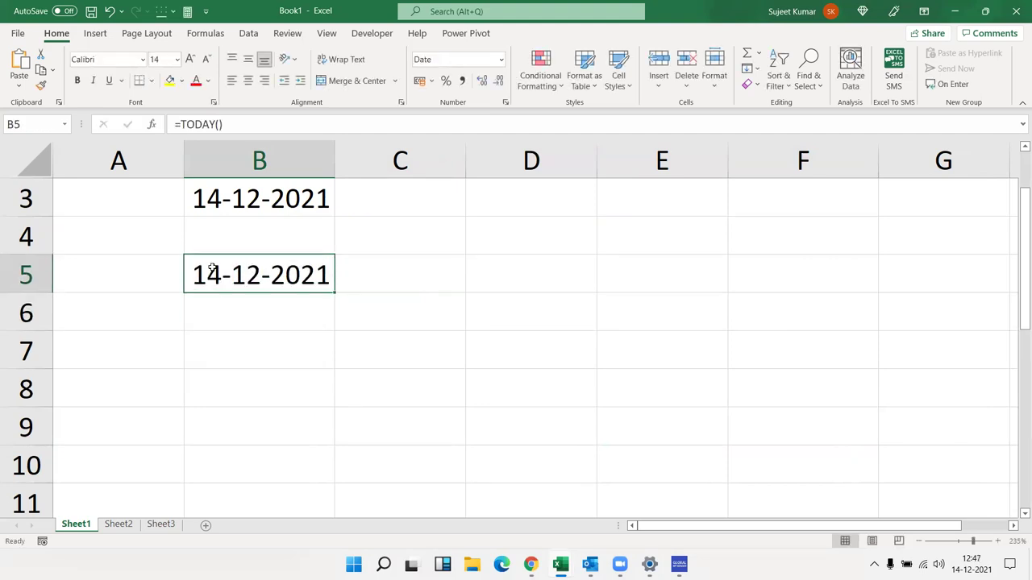
# Enter 45 in C5 and =B5+C5 in D5, giving 28-01-2022
pyautogui.click(363, 285)
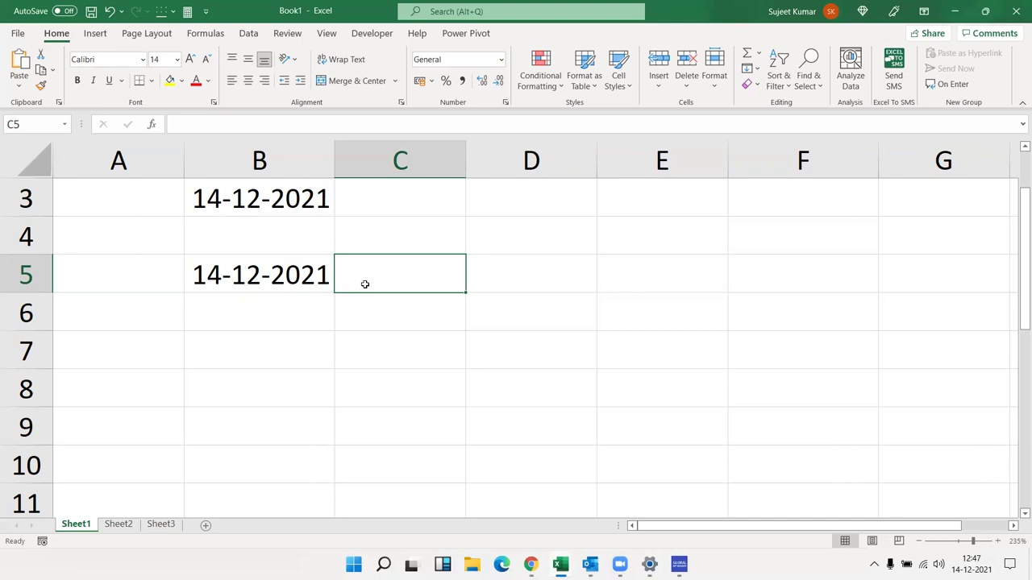
pyautogui.write('45')
pyautogui.press('Tab')
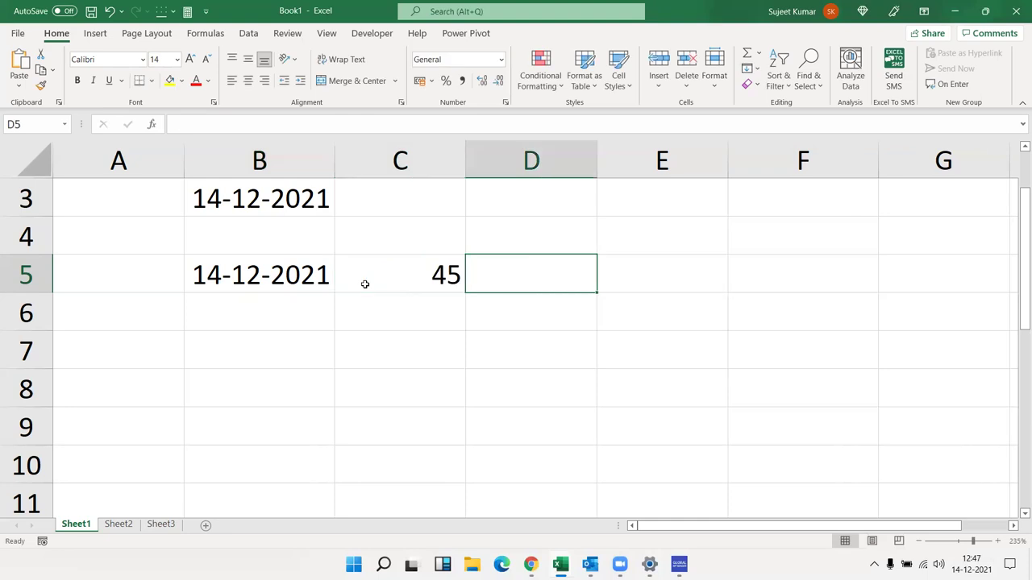
pyautogui.write('=')
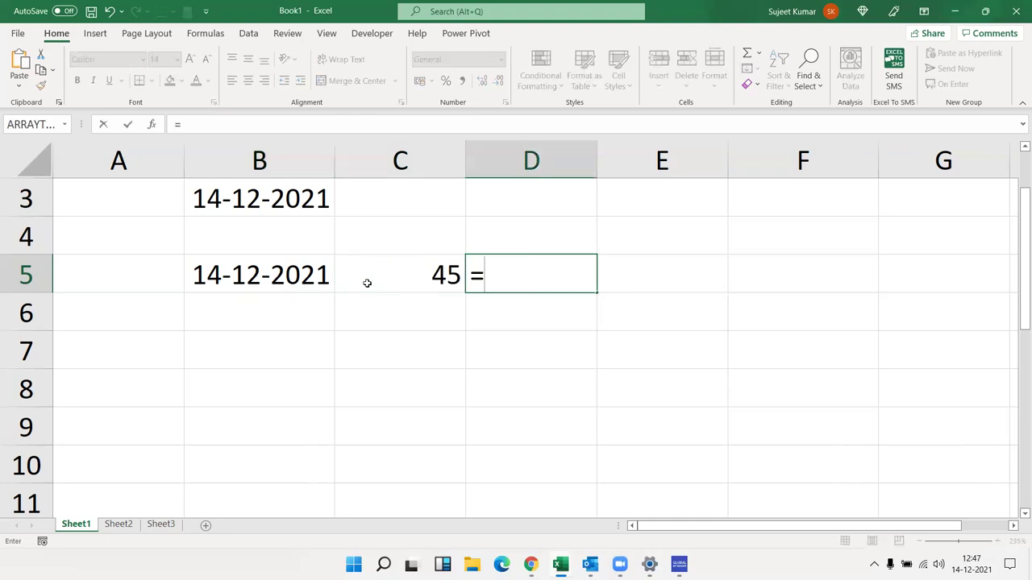
pyautogui.click(311, 273)
pyautogui.write('+')
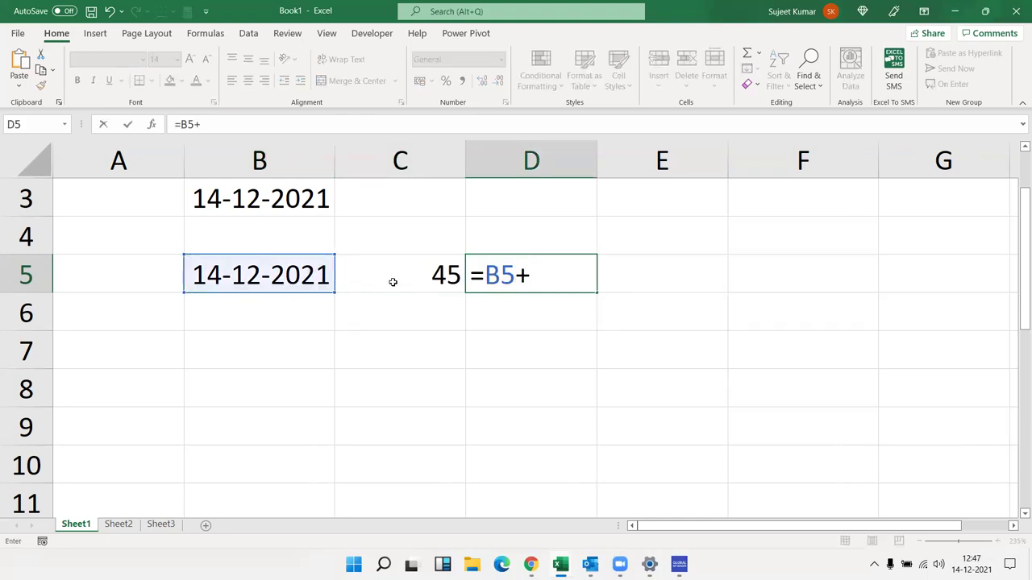
pyautogui.click(393, 281)
pyautogui.press('Return')
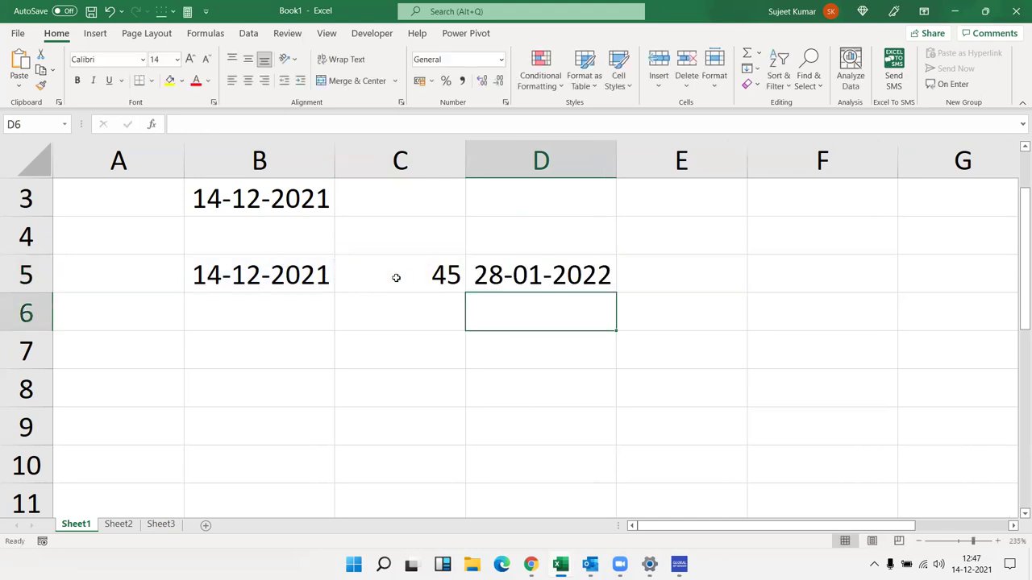
pyautogui.press('Up')
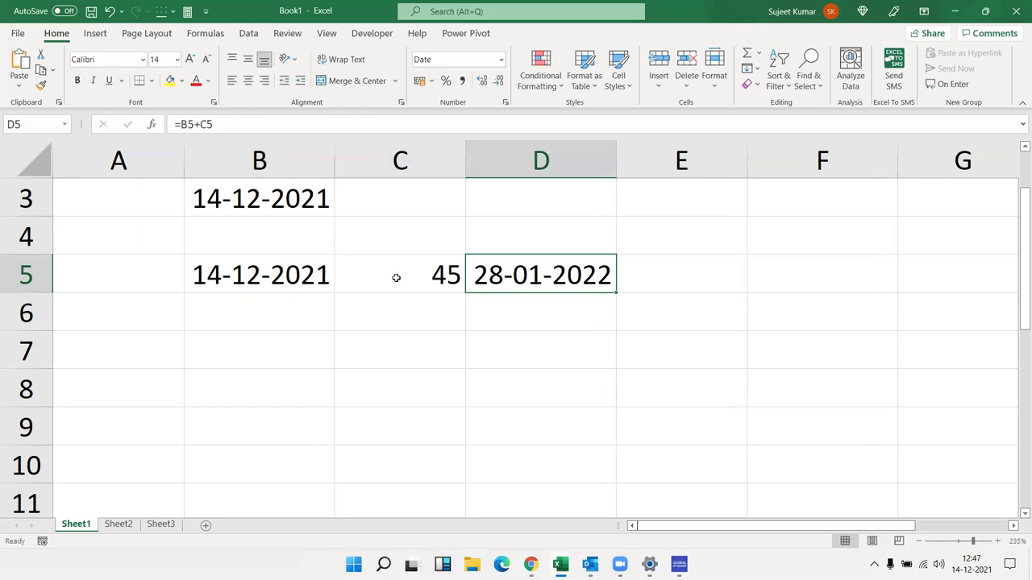
pyautogui.press('Down')
# Fill B6 with today's date using Ctrl+; and enter 3 months in C6
pyautogui.press('Left')
pyautogui.press('Left')
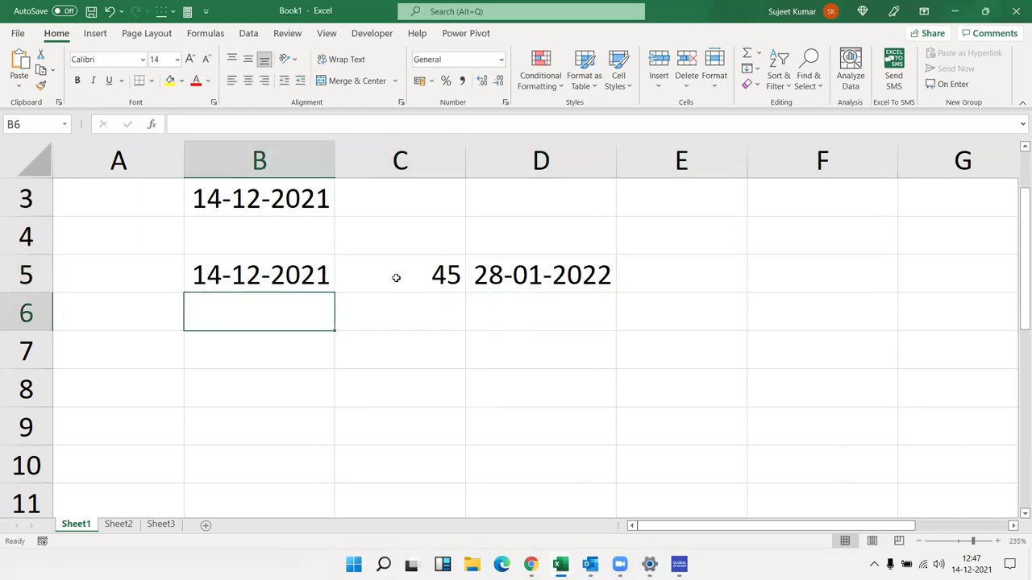
pyautogui.write('=')
pyautogui.press('Up')
pyautogui.write('+')
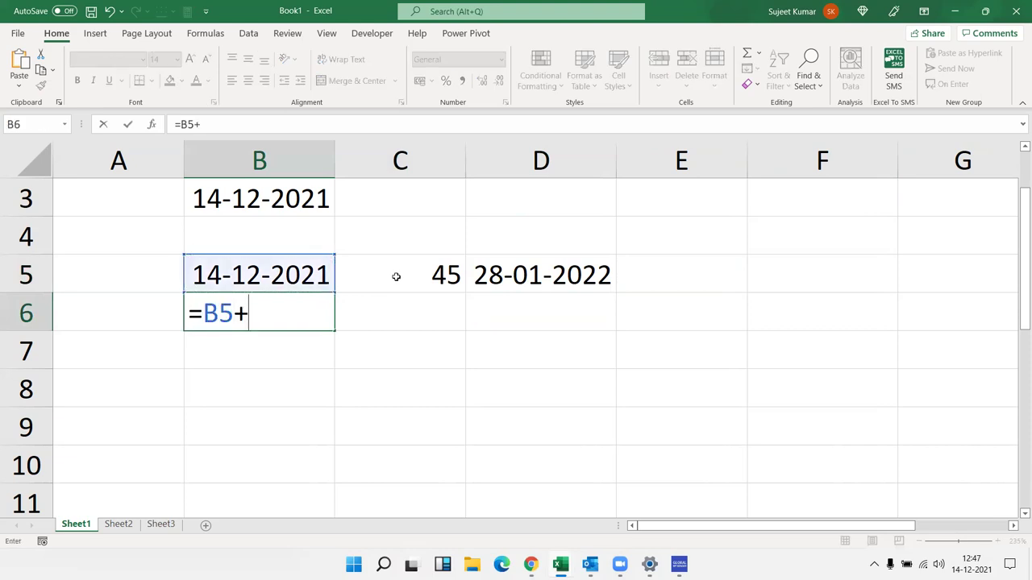
pyautogui.write('10')
pyautogui.press('Escape')
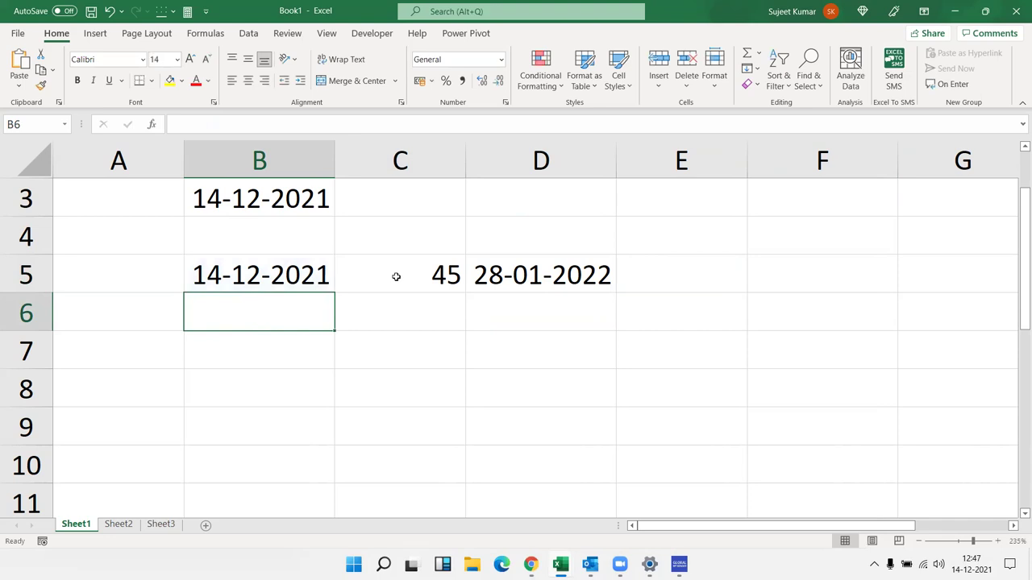
pyautogui.hotkey('ctrl', ';')
pyautogui.press('Tab')
pyautogui.write('3')
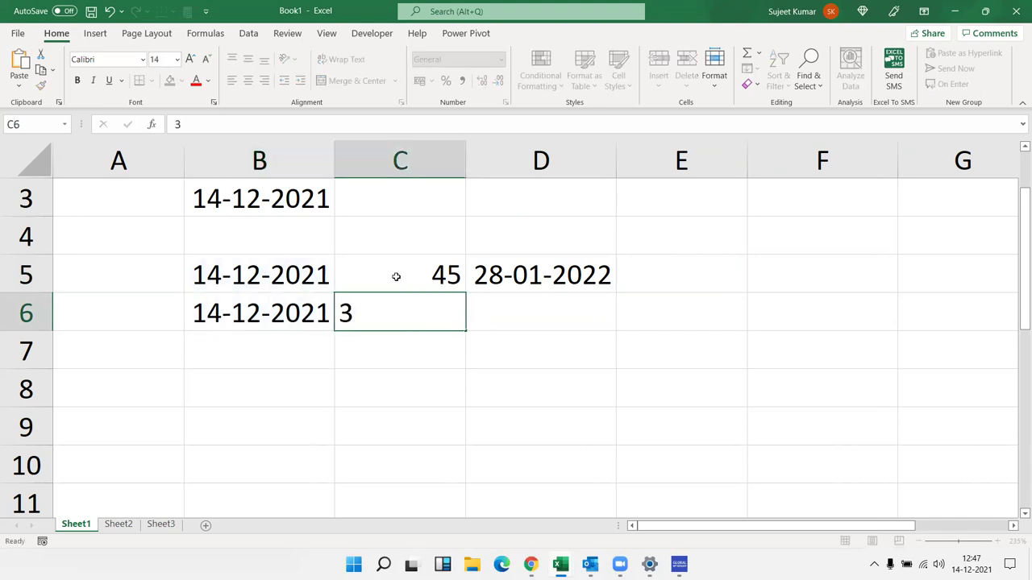
pyautogui.press('Tab')
# Enter =EDATE(B6,C6) in D6 and format it as a date, 14-Mar-22
pyautogui.write('=da')
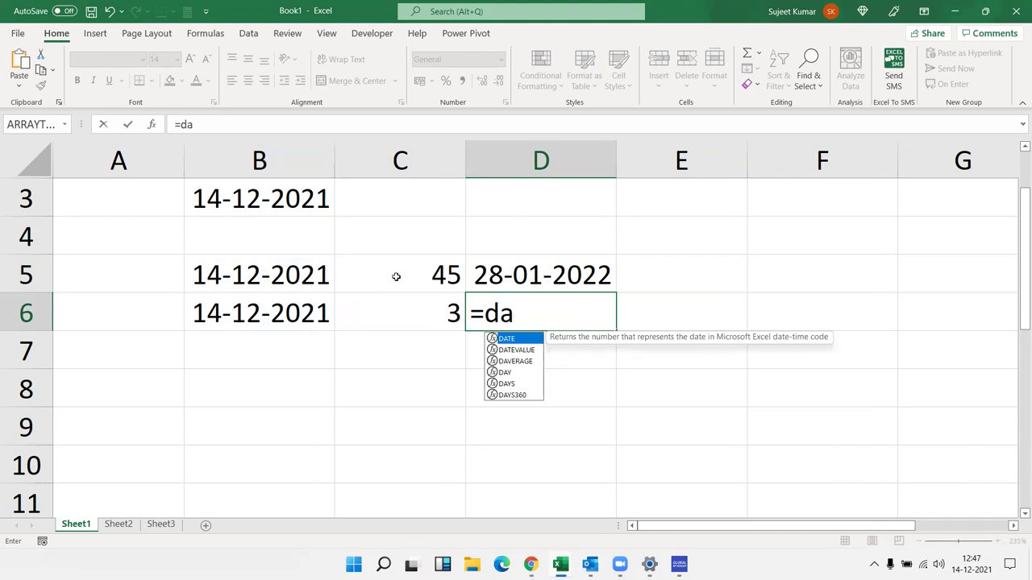
pyautogui.press('BackSpace')
pyautogui.press('BackSpace')
pyautogui.write('ed')
pyautogui.press('Tab')
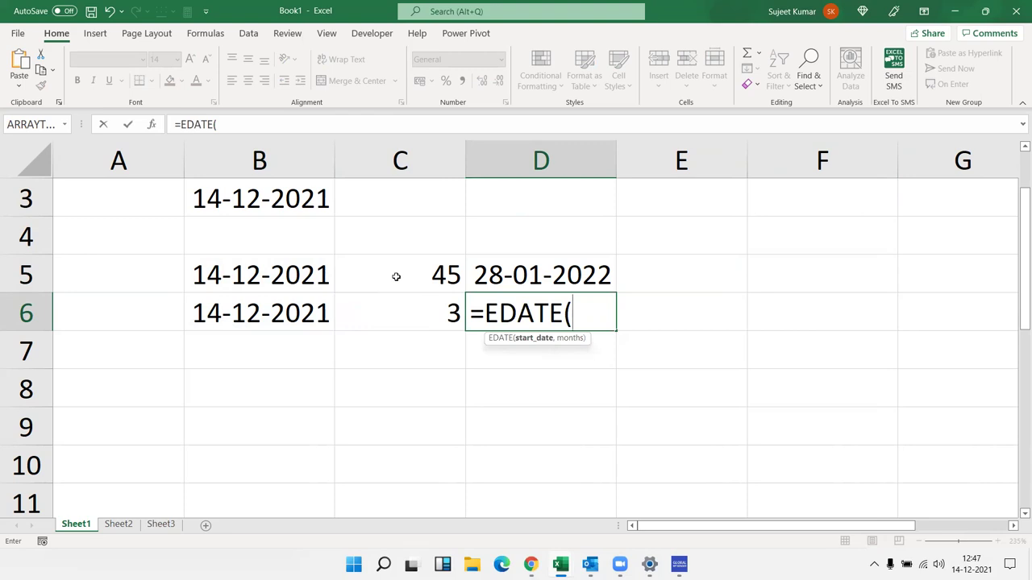
pyautogui.press('Left')
pyautogui.press('Left')
pyautogui.write(',')
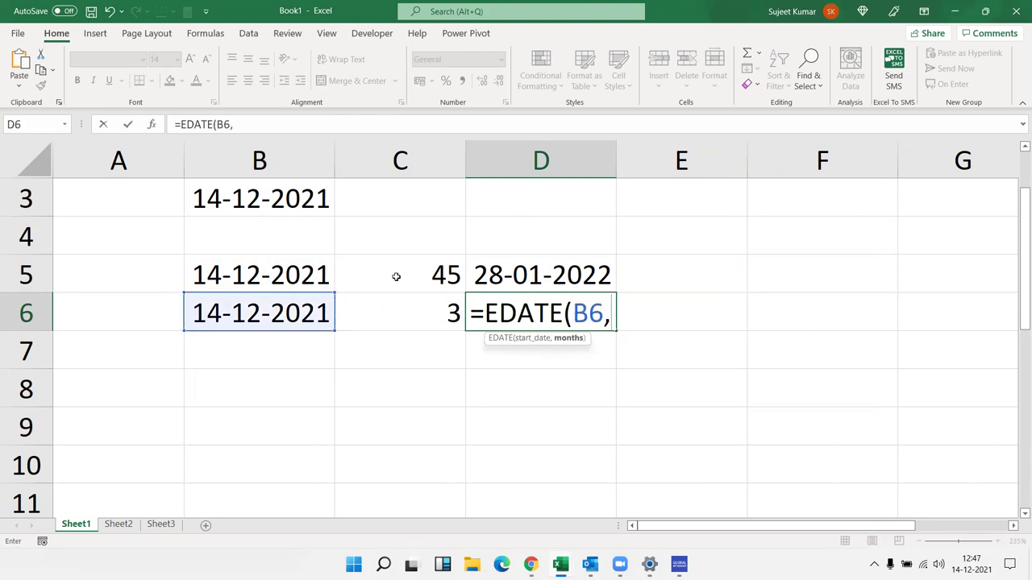
pyautogui.press('Left')
pyautogui.press('Return')
pyautogui.press('Up')
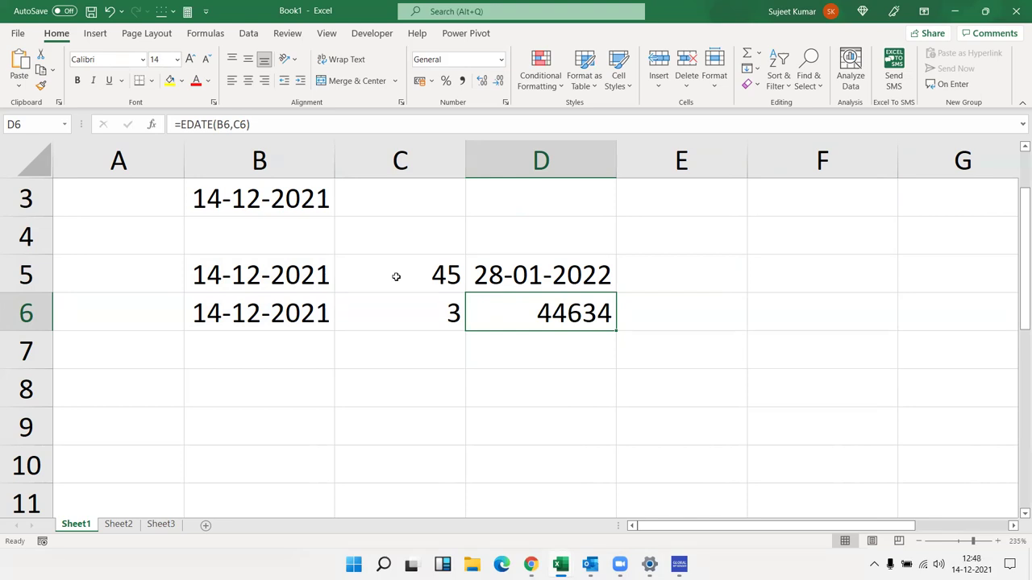
pyautogui.hotkey('ctrl', 'shift', '3')
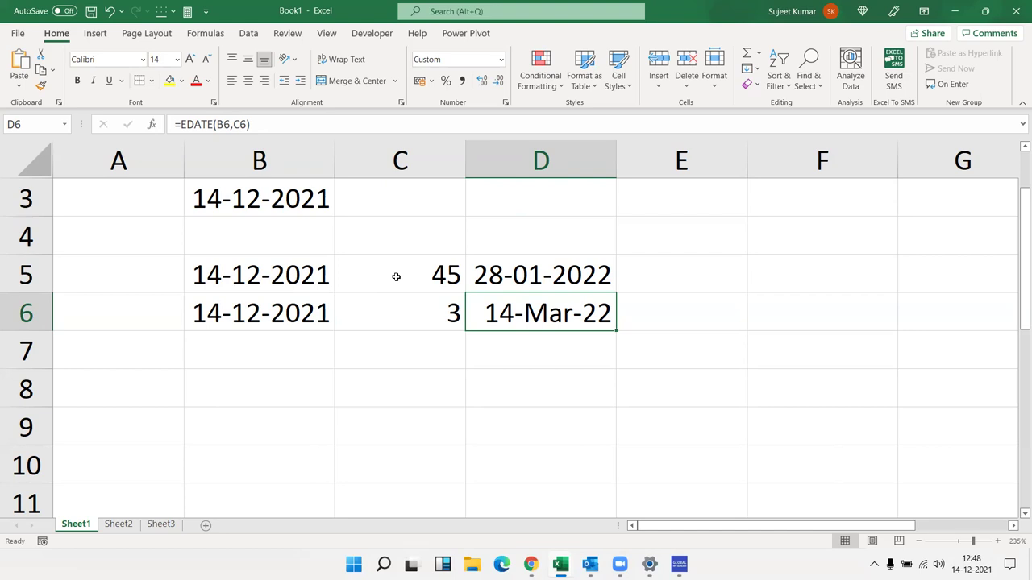
# Test -3 months in C6, then restore the value to 3
pyautogui.press('Left')
pyautogui.write('-3')
pyautogui.press('Return')
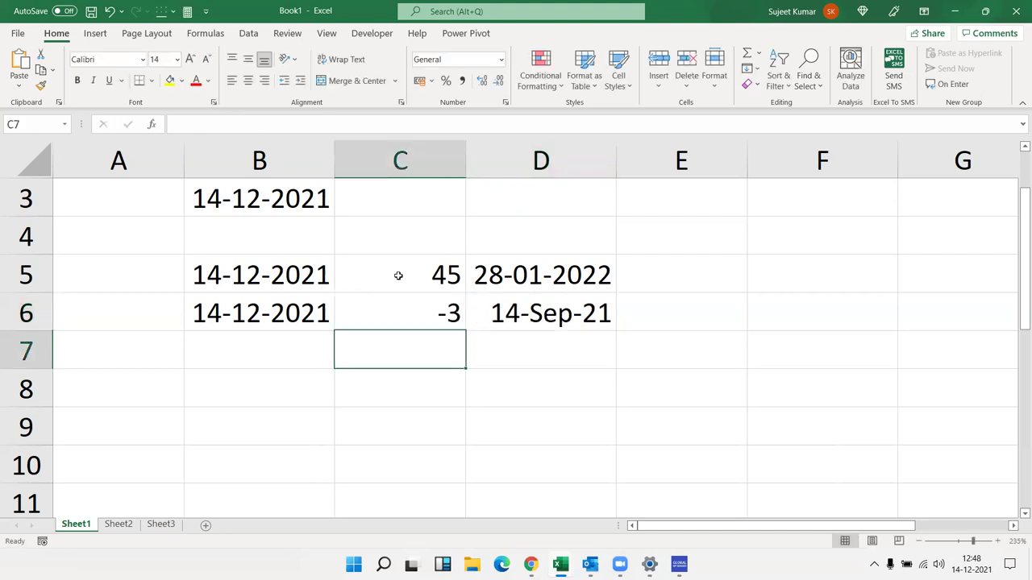
pyautogui.press('Up')
pyautogui.write('3')
pyautogui.press('Return')
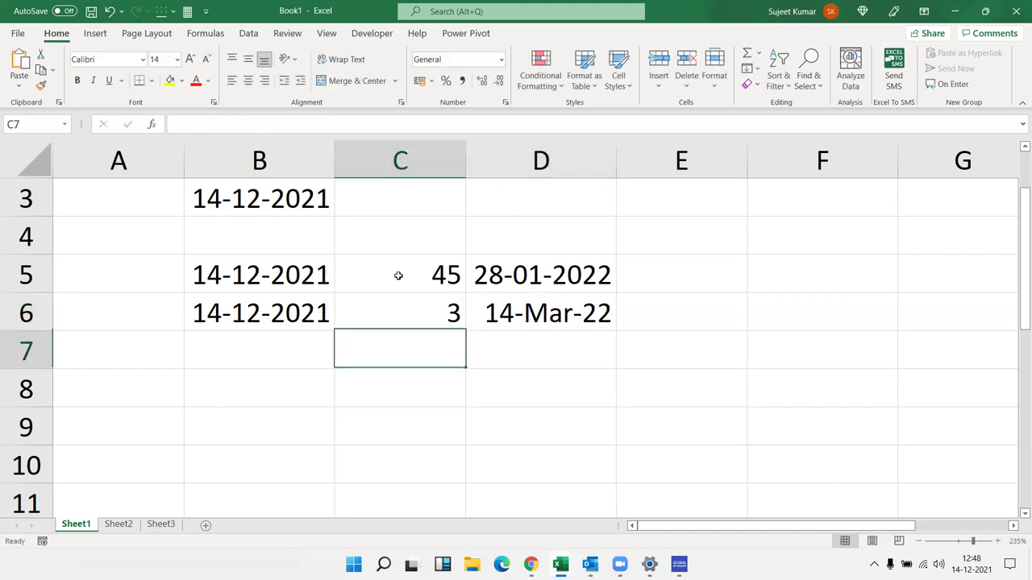
pyautogui.press('Up')
pyautogui.write('-3')
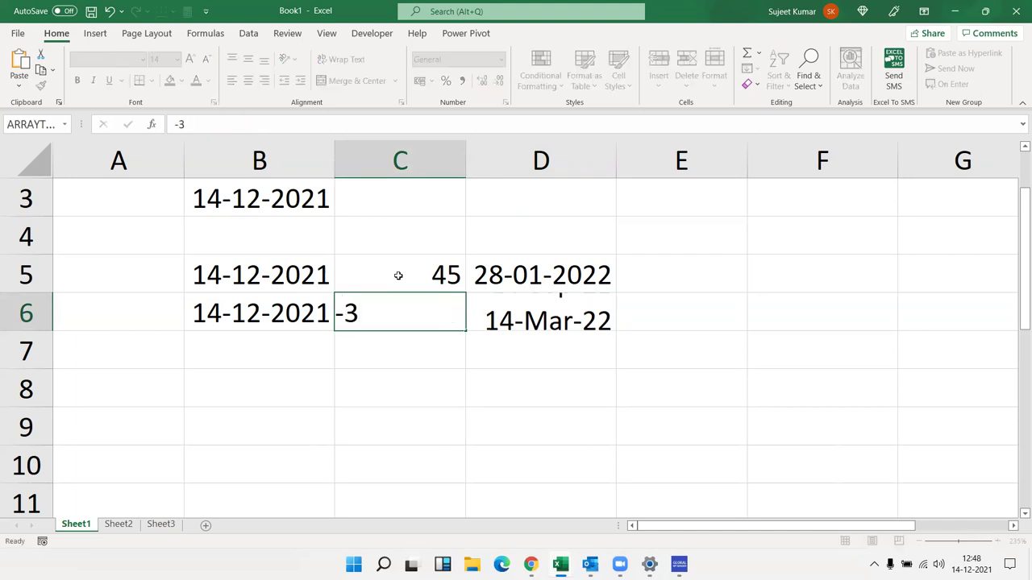
pyautogui.press('Return')
pyautogui.press('Up')
pyautogui.hotkey('ctrl', 'z')
pyautogui.press('Return')
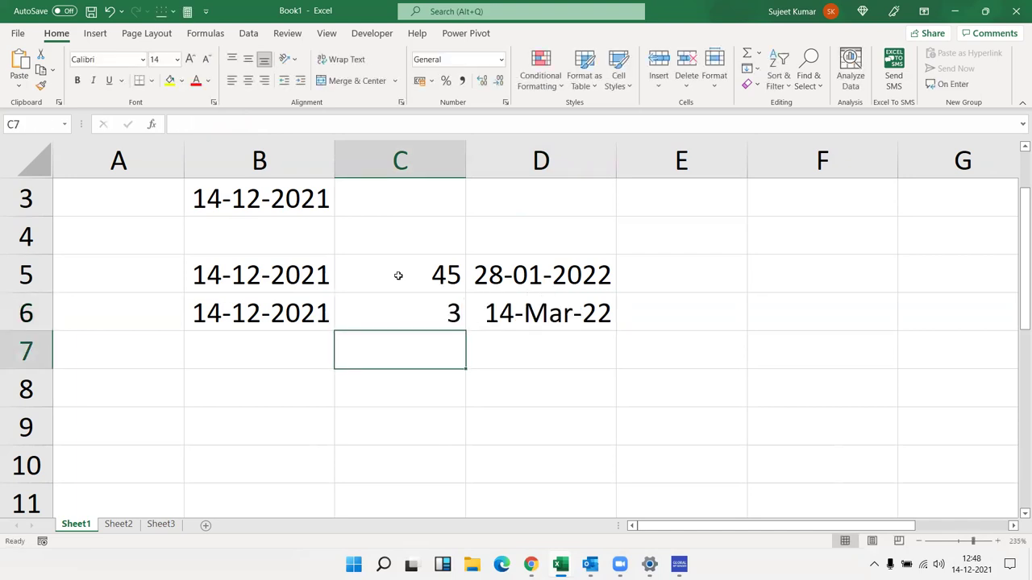
pyautogui.press('Up')
# Fill today's date down into B7 and enter 2, 4 and 22 in C7:E7
pyautogui.press('Down')
pyautogui.press('Left')
pyautogui.hotkey('ctrl', 'd')
pyautogui.press('Right')
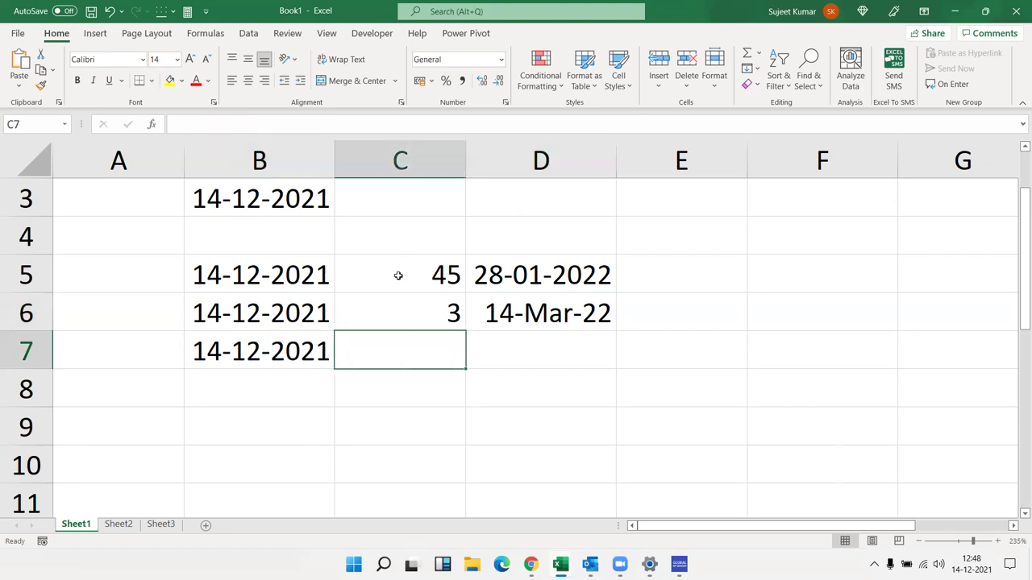
pyautogui.write('2')
pyautogui.press('Tab')
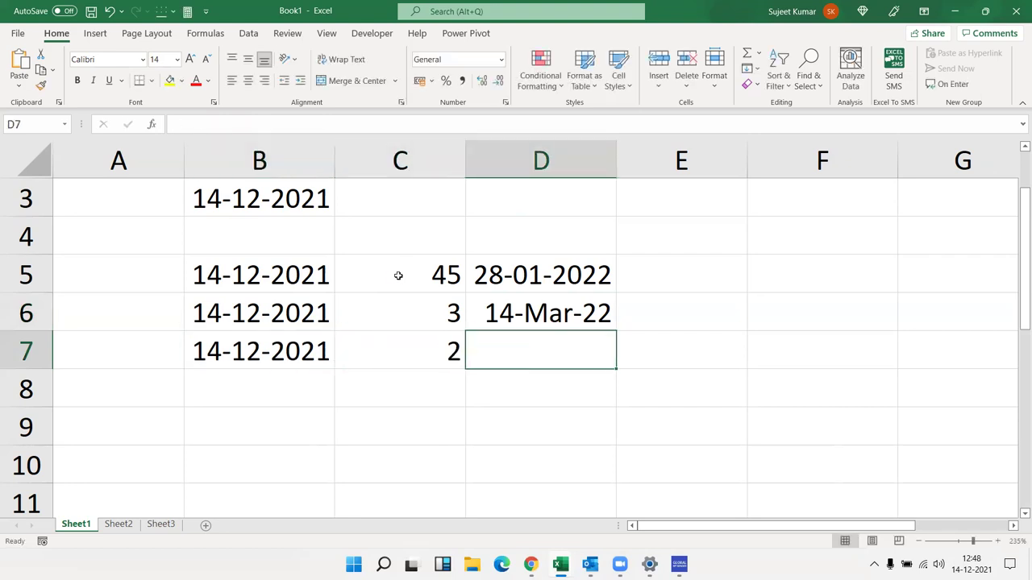
pyautogui.write('4')
pyautogui.press('Tab')
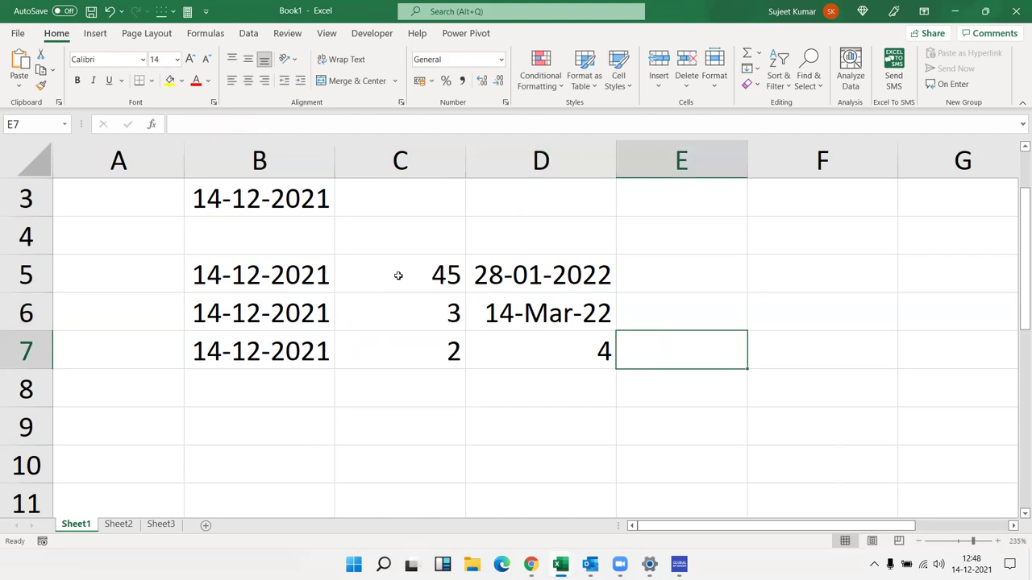
pyautogui.write('22')
pyautogui.press('Tab')
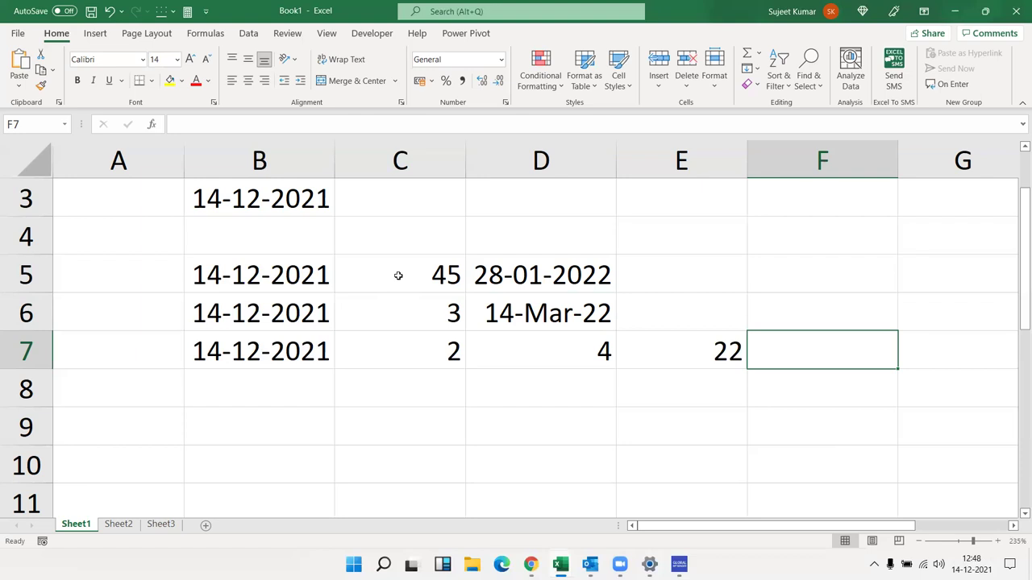
# Begin a DATE formula in F7, then cancel it
pyautogui.write('=')
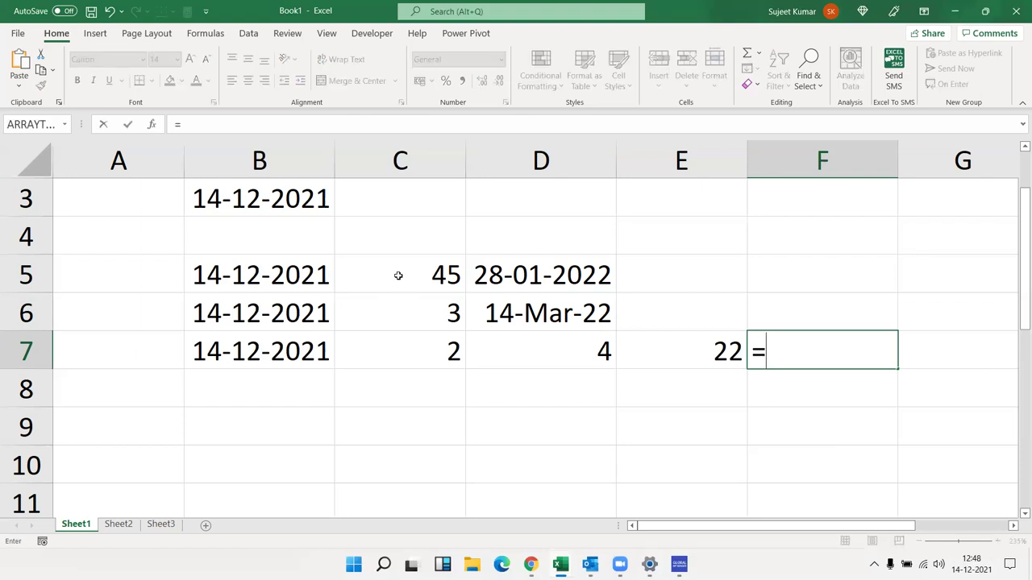
pyautogui.write('da')
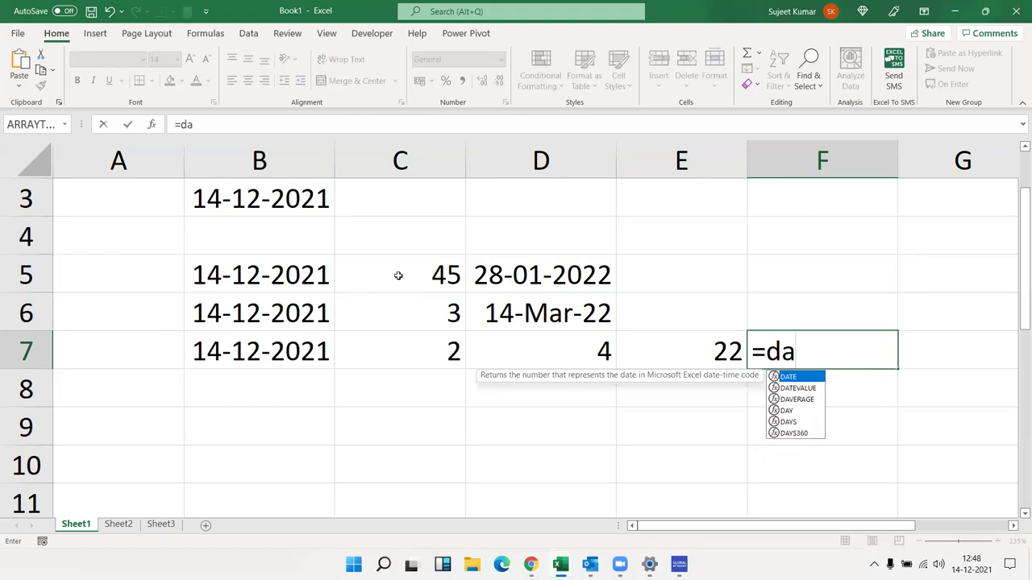
pyautogui.write('t')
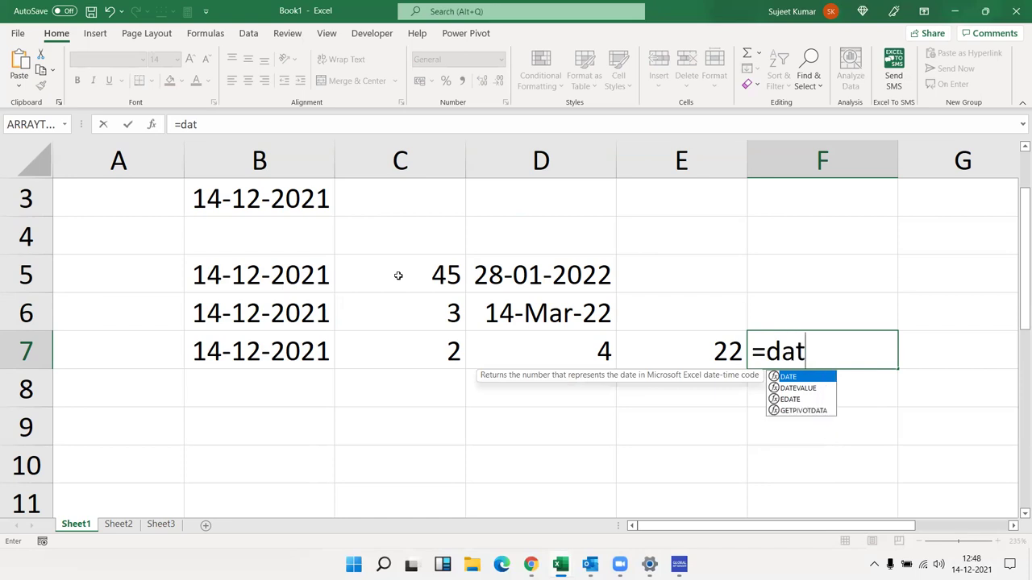
pyautogui.press('Tab')
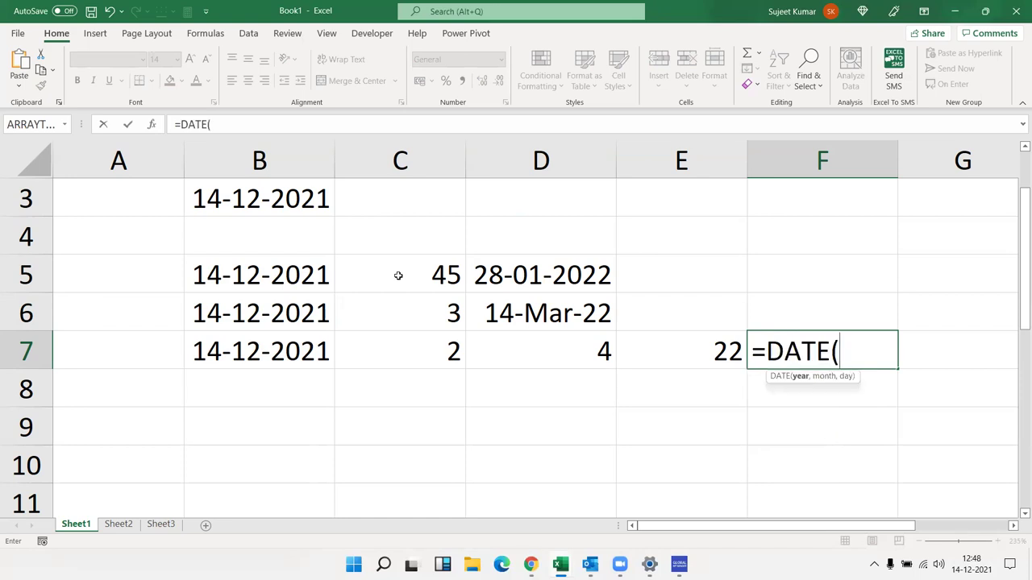
pyautogui.write('yea')
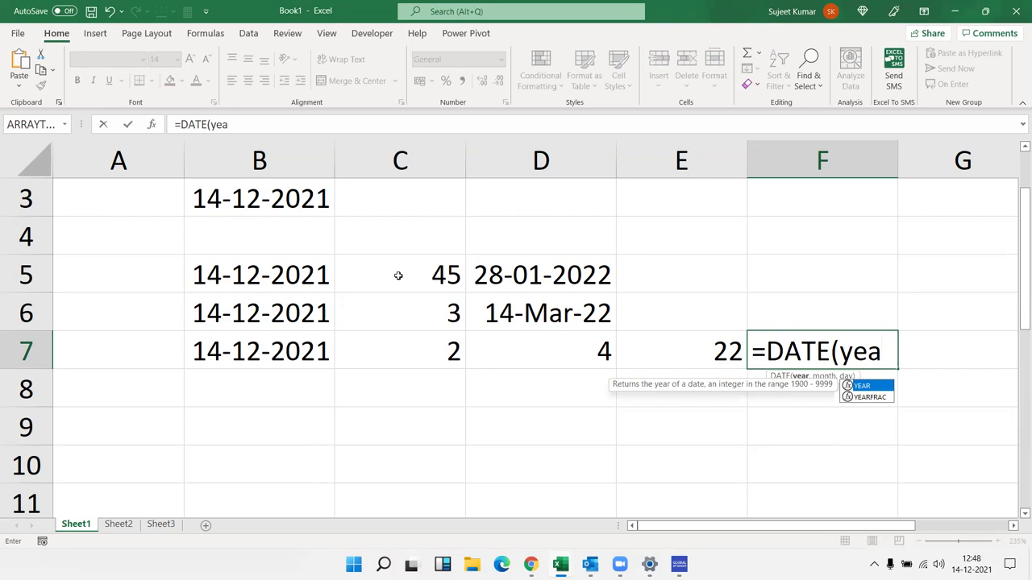
pyautogui.press('Escape')
# Start =DATE in C8 with YEAR(B7)+2 as the year argument
pyautogui.click(415, 388)
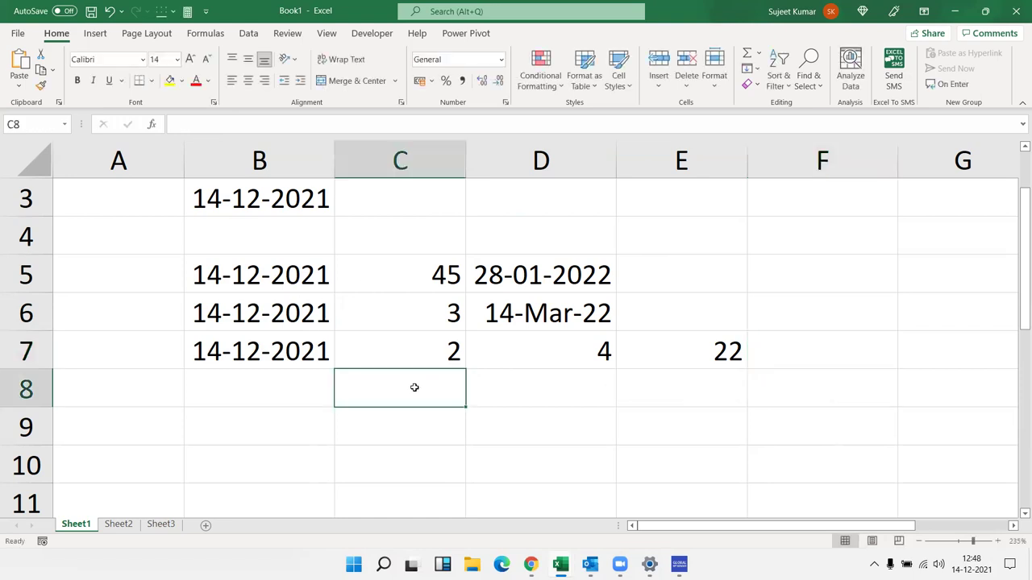
pyautogui.write('=date')
pyautogui.press('Tab')
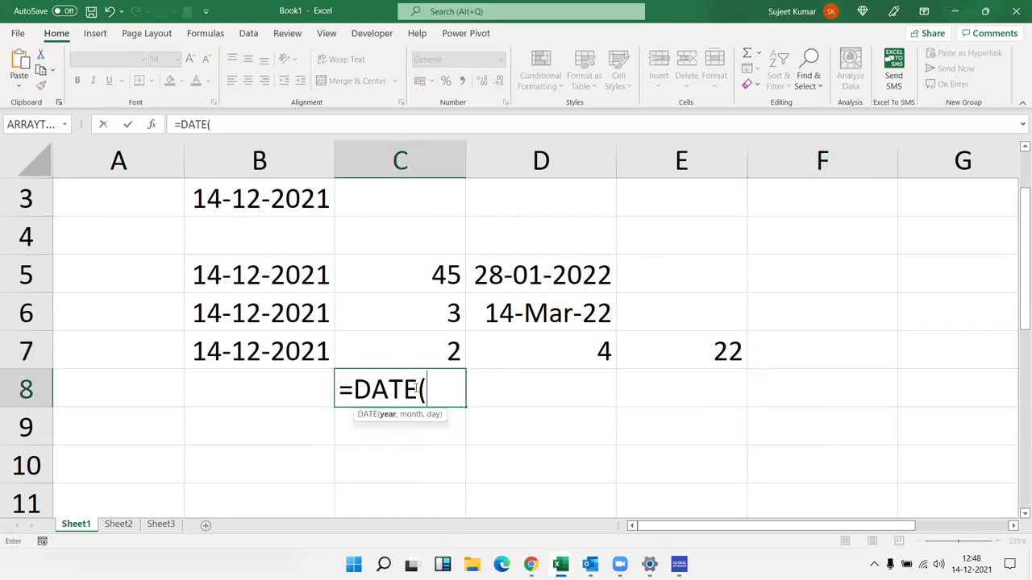
pyautogui.write('ye')
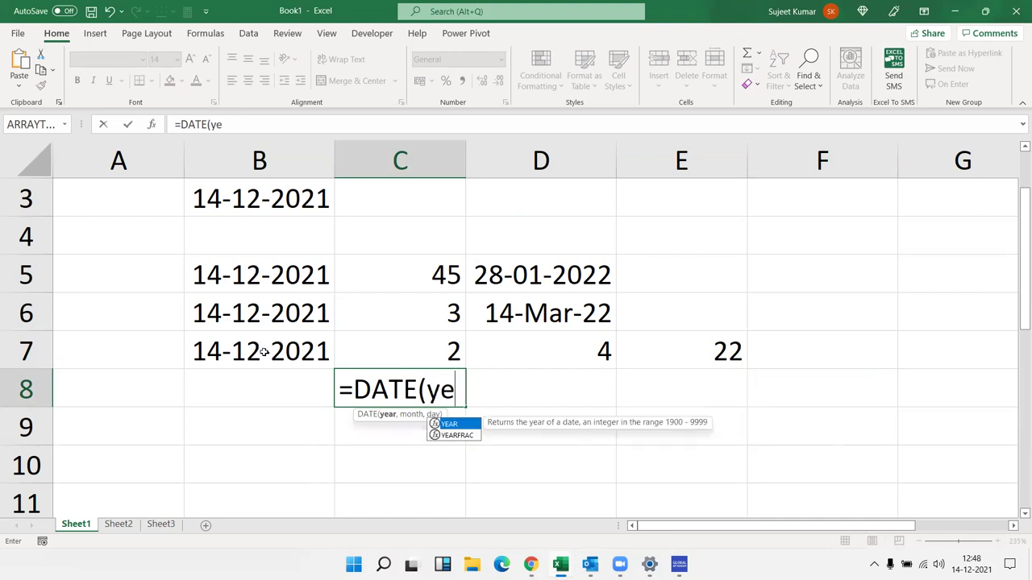
pyautogui.press('Tab')
pyautogui.click(269, 353)
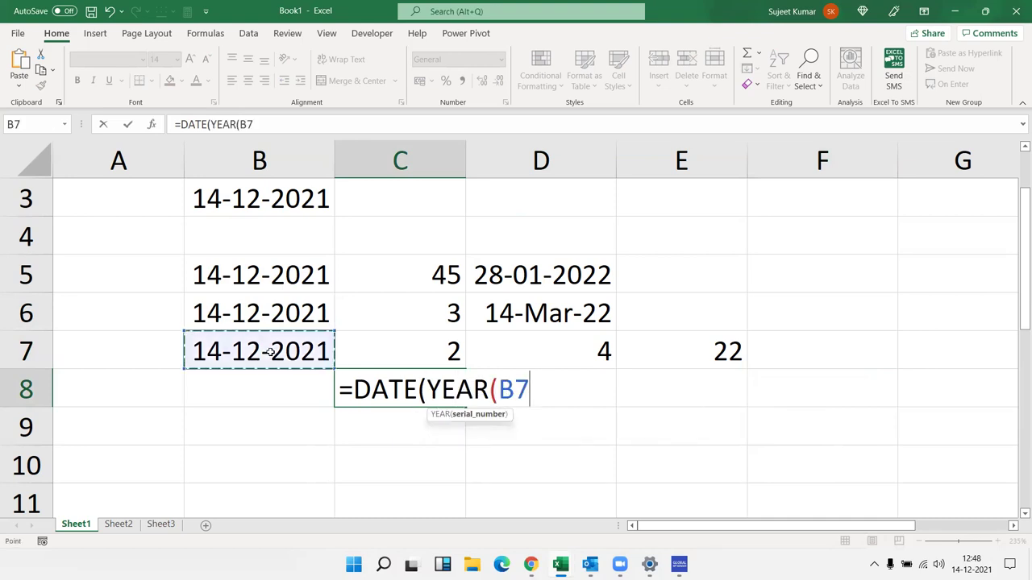
pyautogui.write(')+')
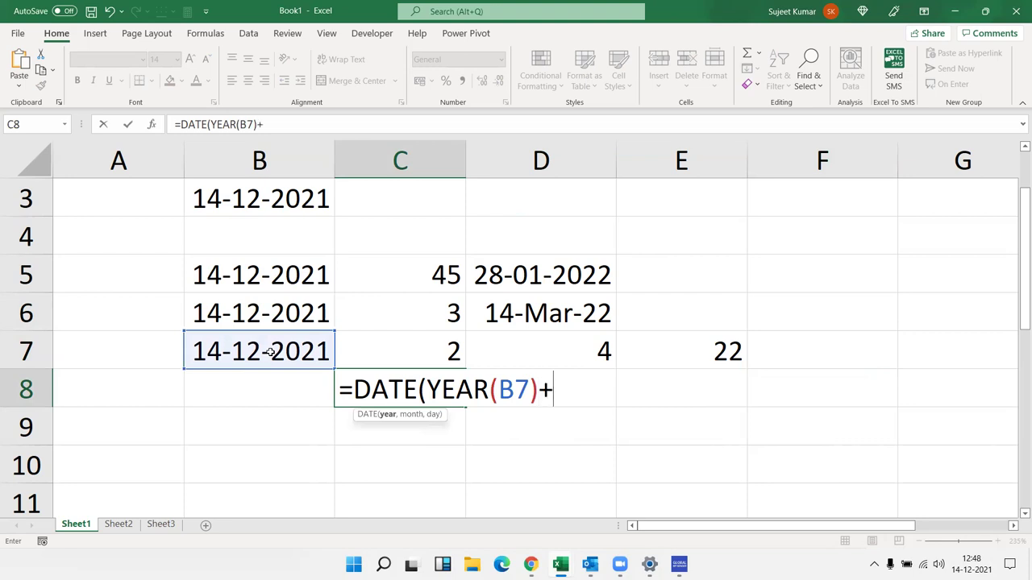
pyautogui.write('2,')
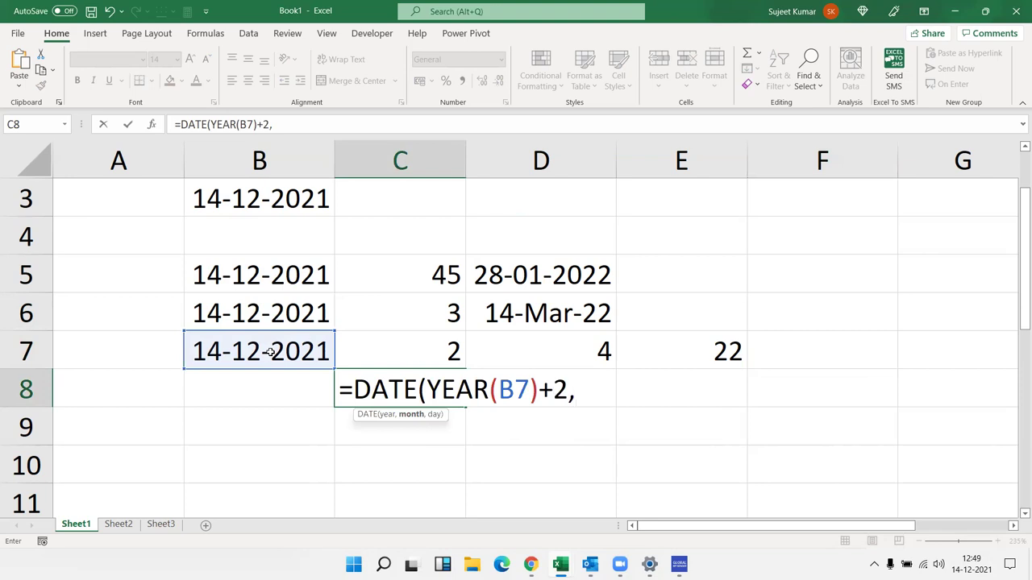
pyautogui.write('mo')
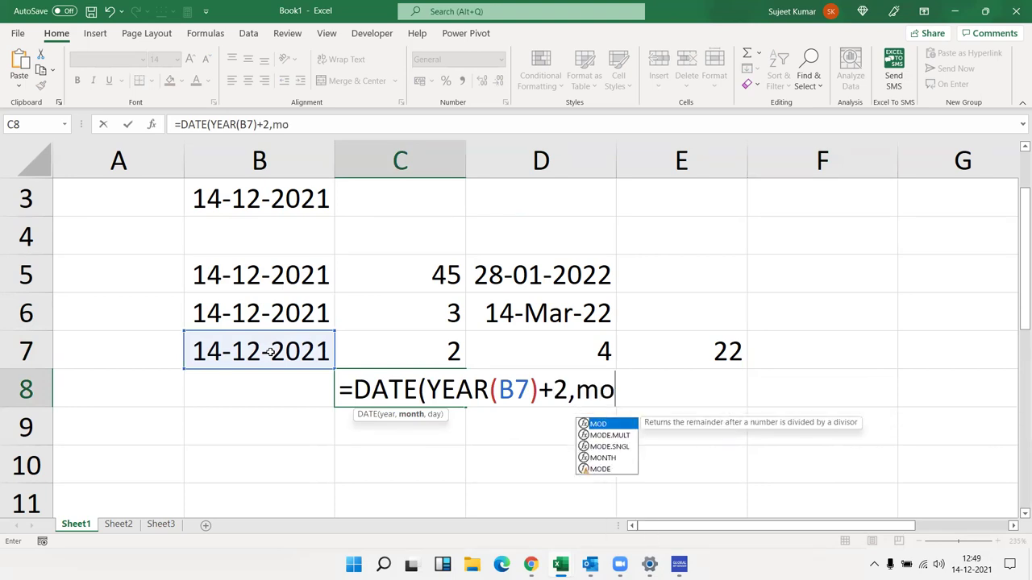
pyautogui.write('n')
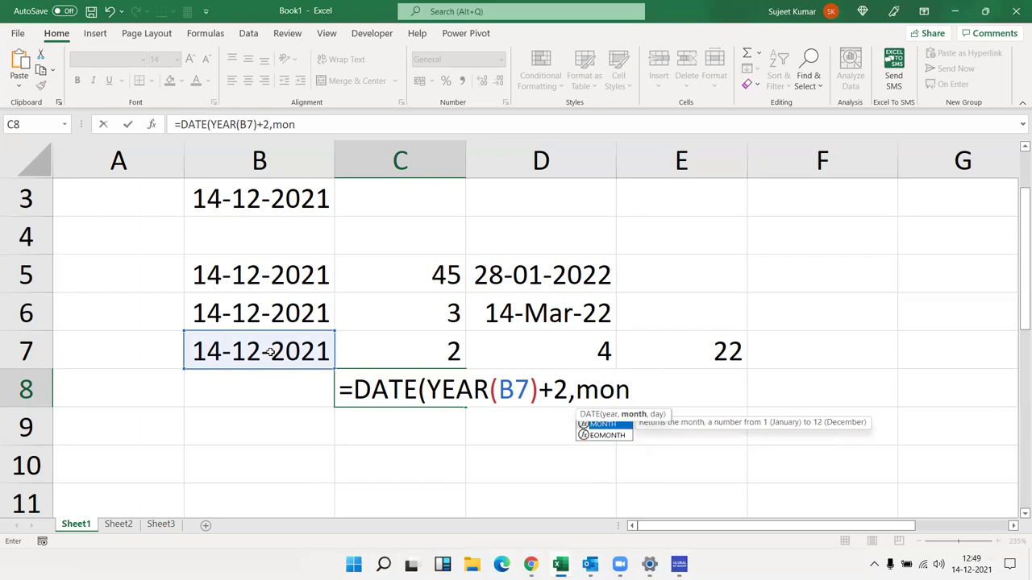
# Complete it with MONTH(B7)+4 and DAY(B7)+22, giving 06-05-2024
pyautogui.press('Tab')
pyautogui.click(272, 351)
pyautogui.write(')')
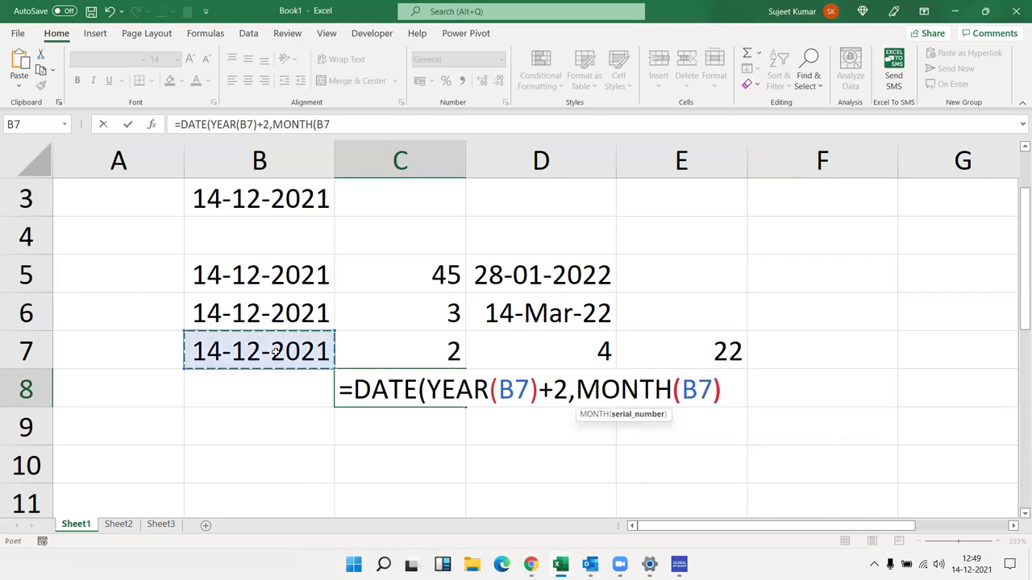
pyautogui.write('+4,da')
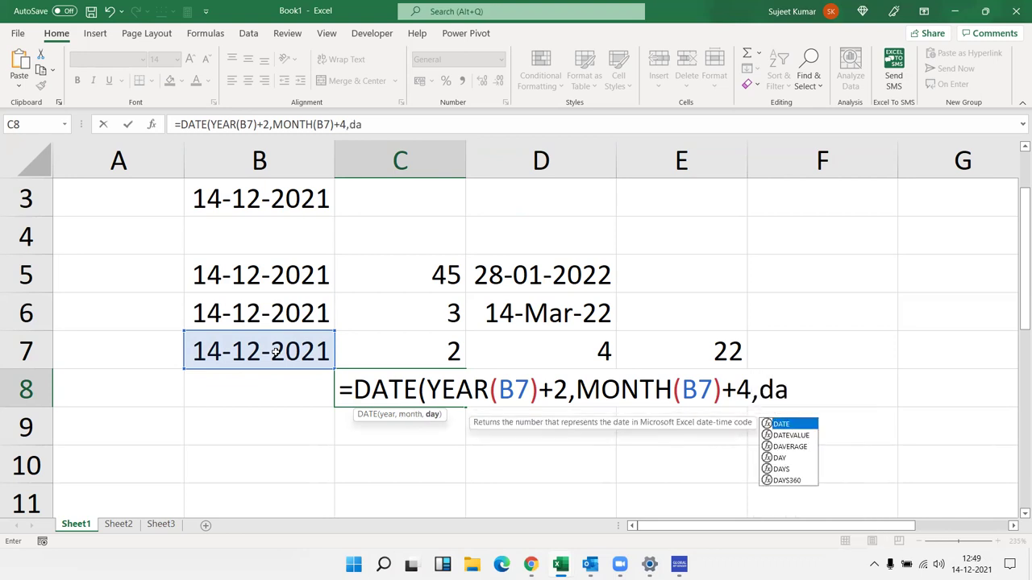
pyautogui.write('y')
pyautogui.press('Tab')
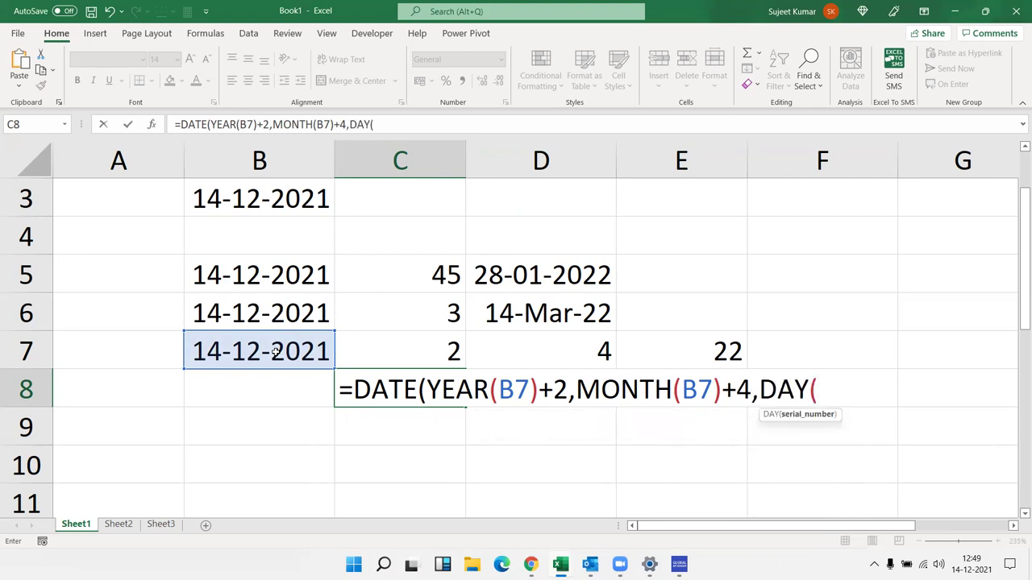
pyautogui.click(275, 351)
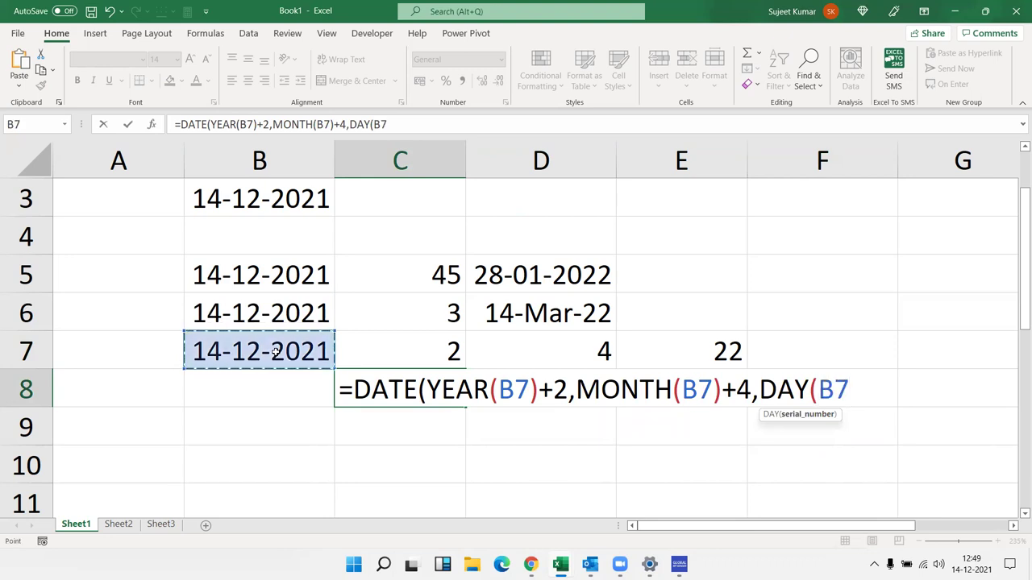
pyautogui.write(')+22)')
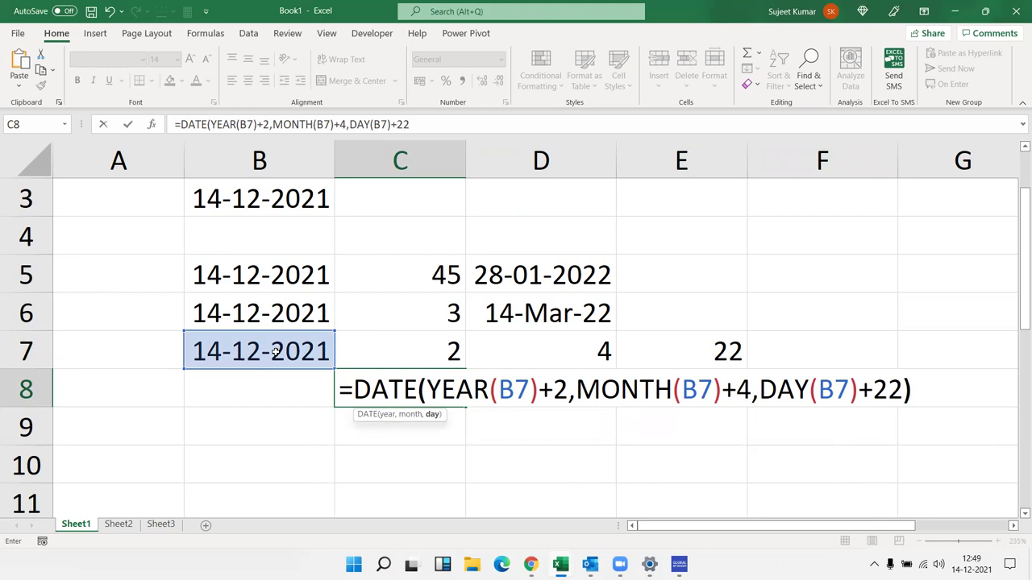
pyautogui.press('Return')
pyautogui.press('Up')
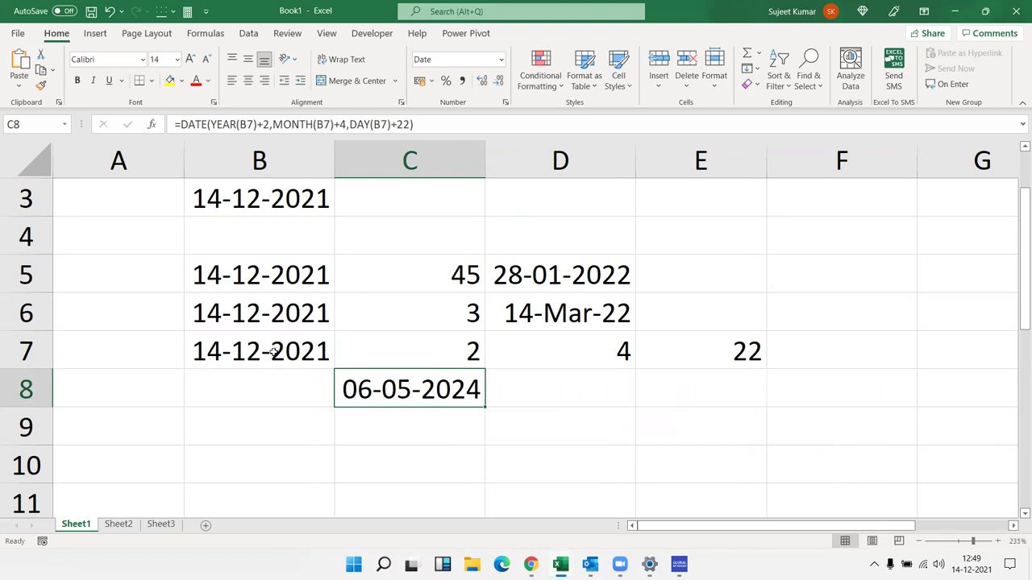
pyautogui.press('Up')
pyautogui.press('Up')
pyautogui.press('Up')
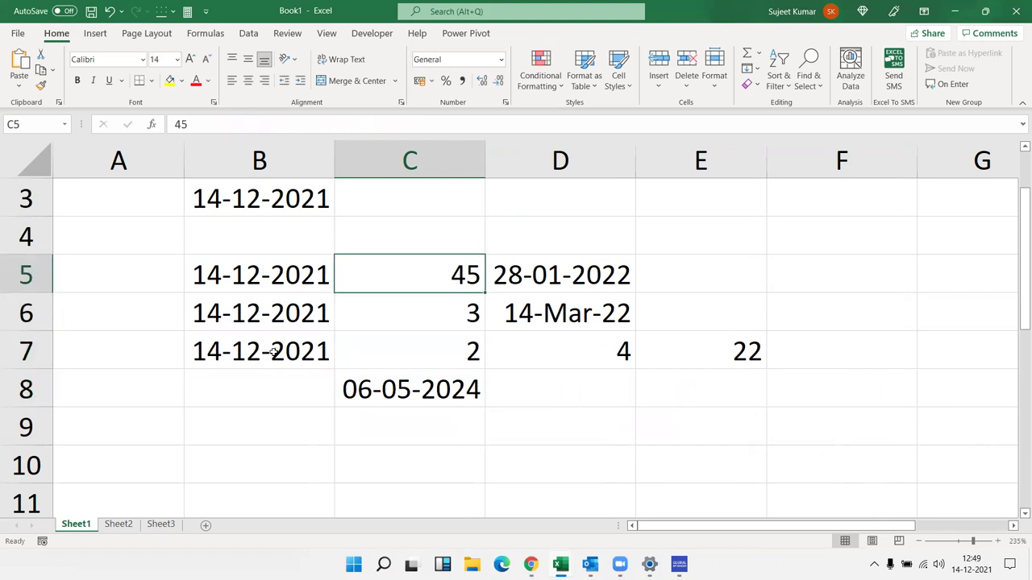
pyautogui.press('Right')
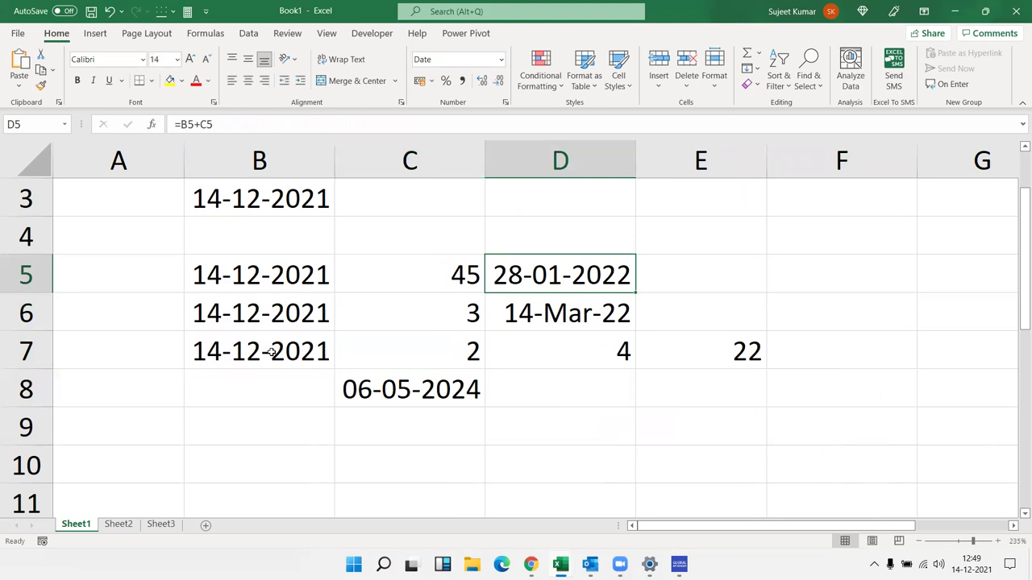
pyautogui.press('Left')
pyautogui.press('Down')
pyautogui.press('Right')
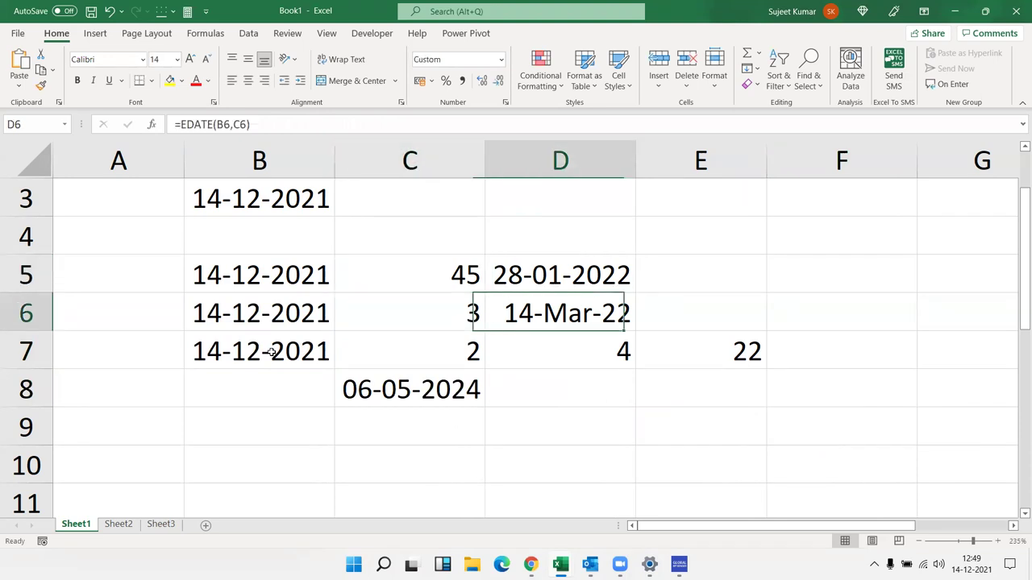
pyautogui.press('F2')
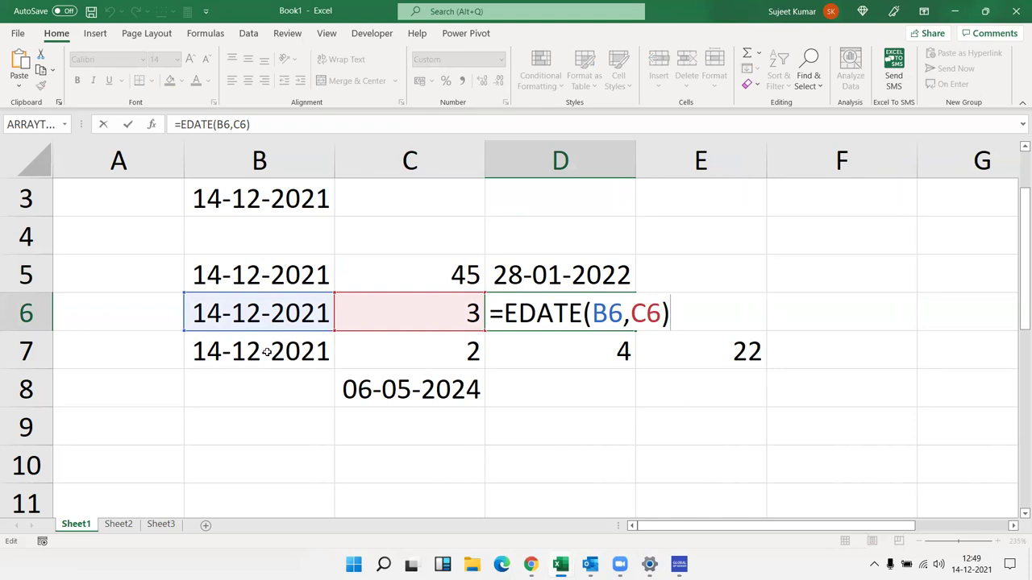
pyautogui.hotkey('ctrl', 'Return')
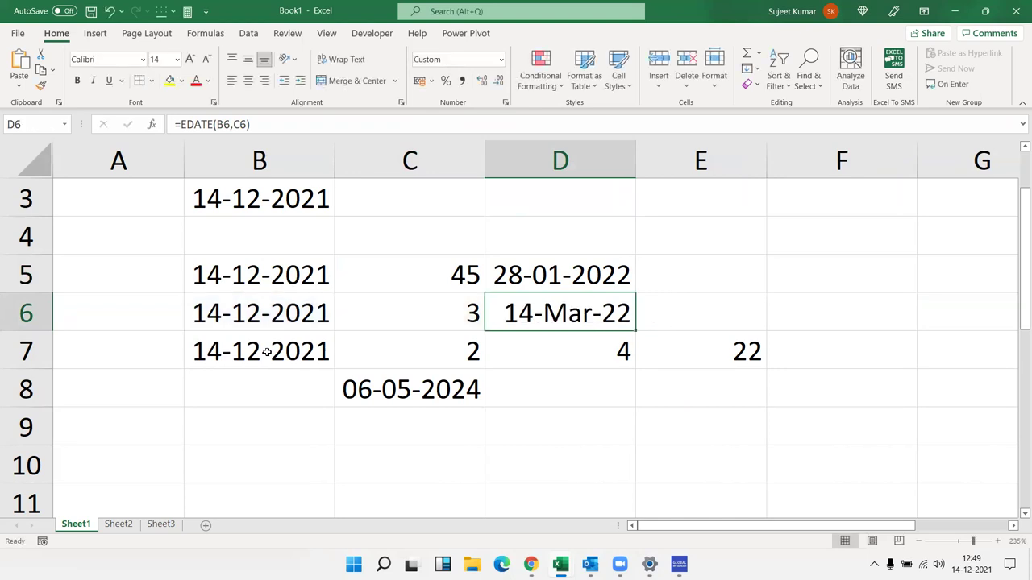
pyautogui.press('Down')
pyautogui.press('Left')
pyautogui.press('Left')
pyautogui.press('Right')
pyautogui.press('Right')
pyautogui.press('Down')
pyautogui.press('Left')
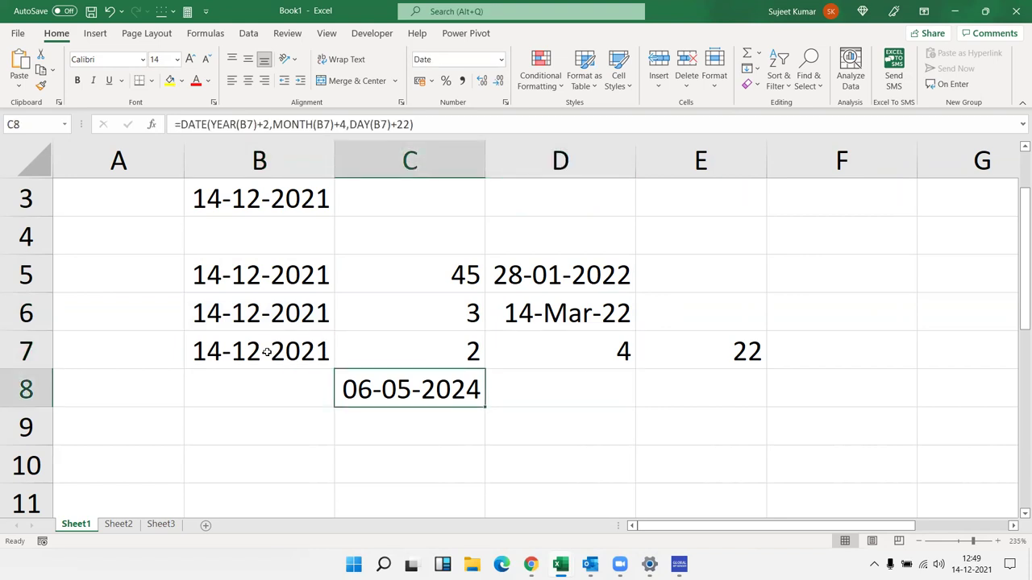
pyautogui.press('F2')
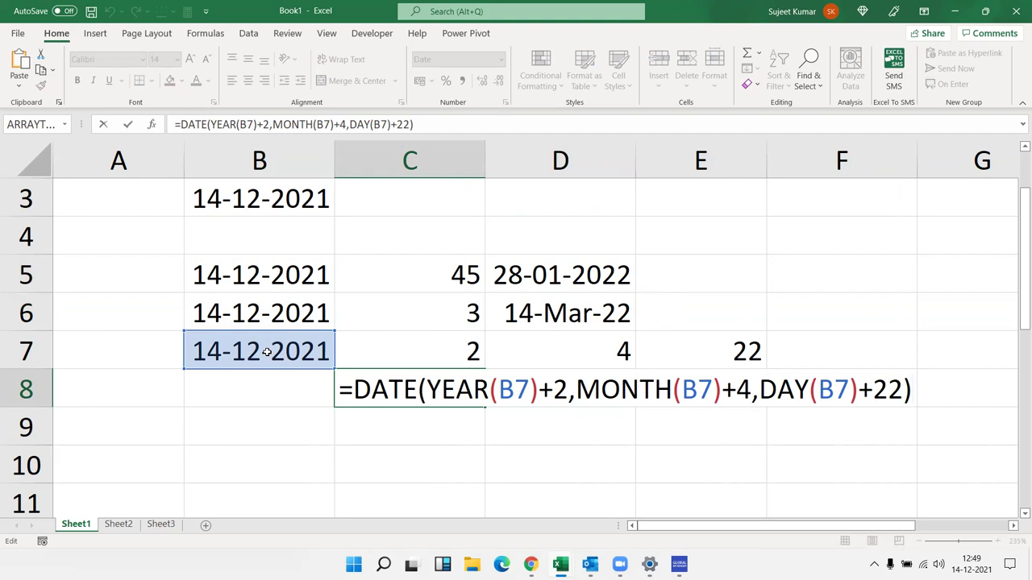
pyautogui.press('Escape')
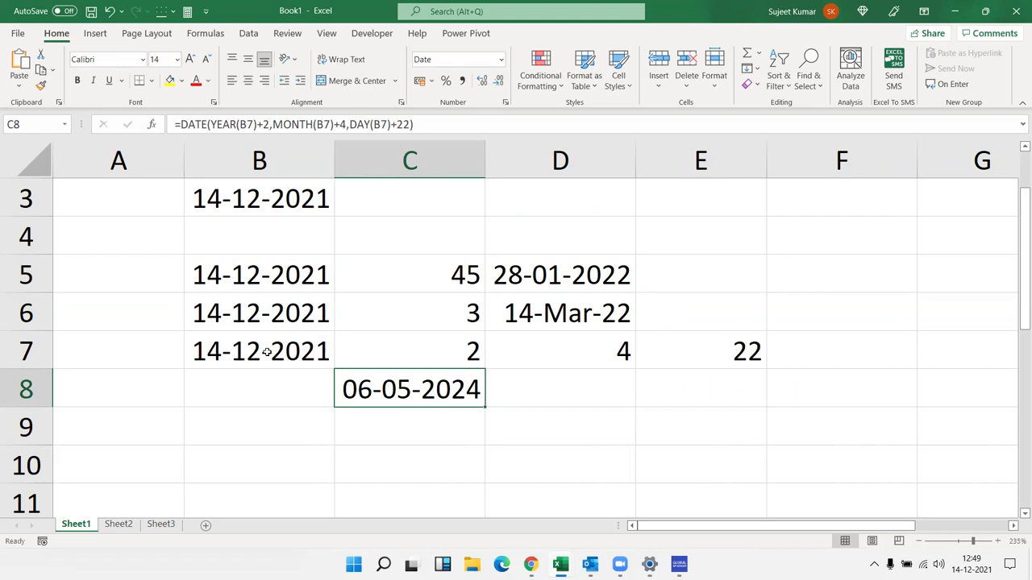
pyautogui.press('Up')
pyautogui.press('Up')
pyautogui.press('Right')
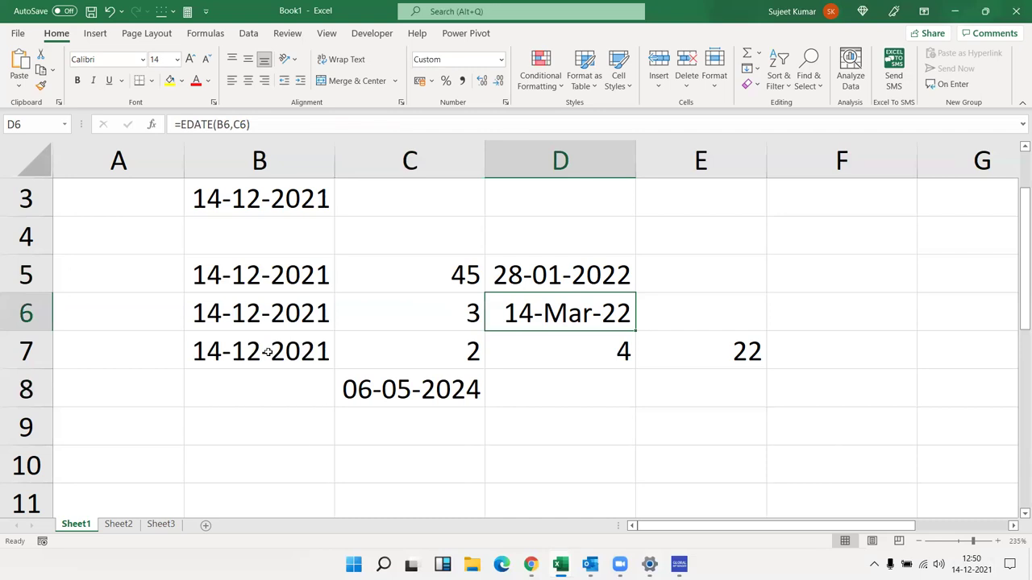
# On Sheet2, enter the date 5/1 in cell A1
pyautogui.click(119, 525)
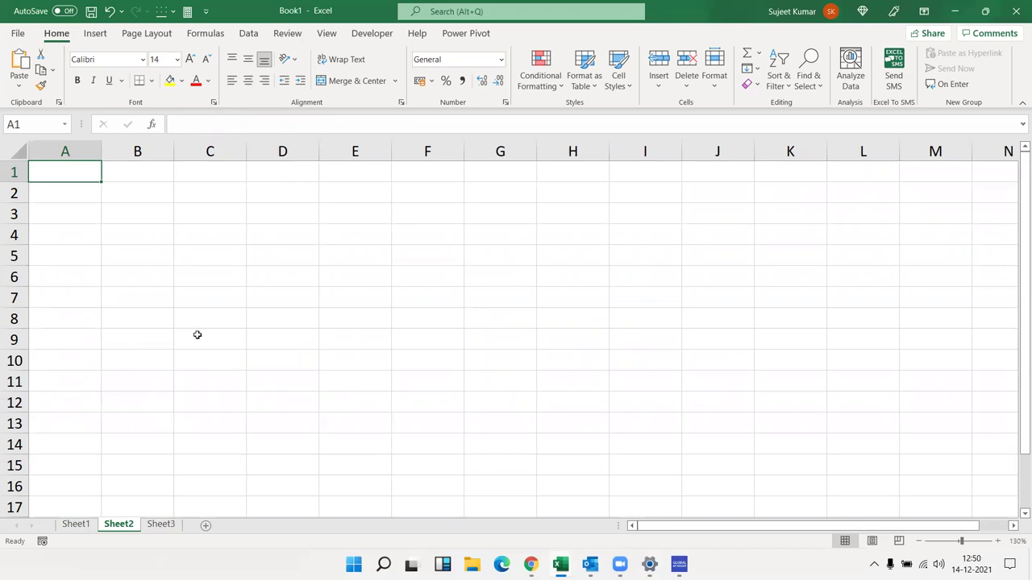
pyautogui.write('5/1')
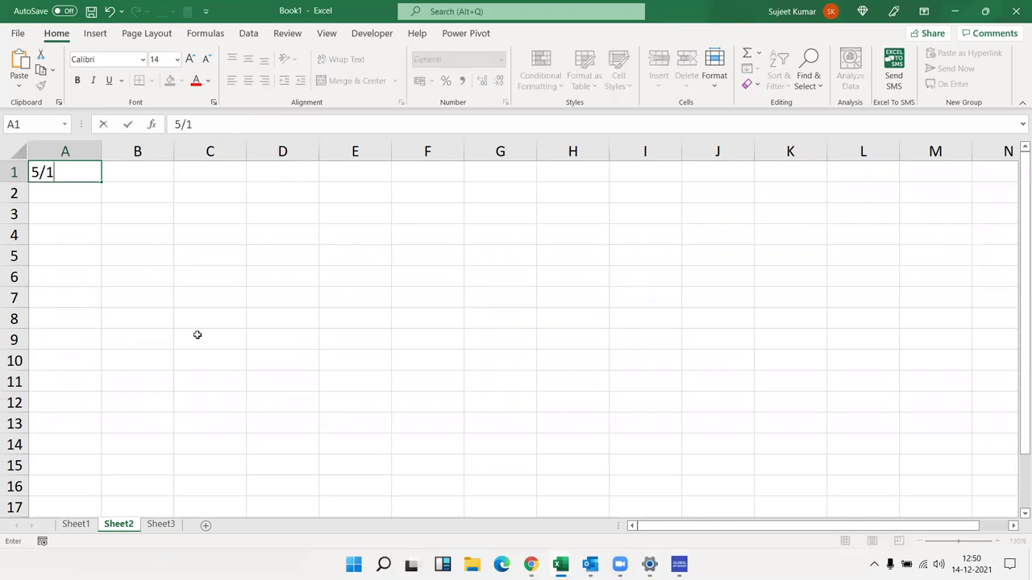
pyautogui.press('Return')
pyautogui.press('Up')
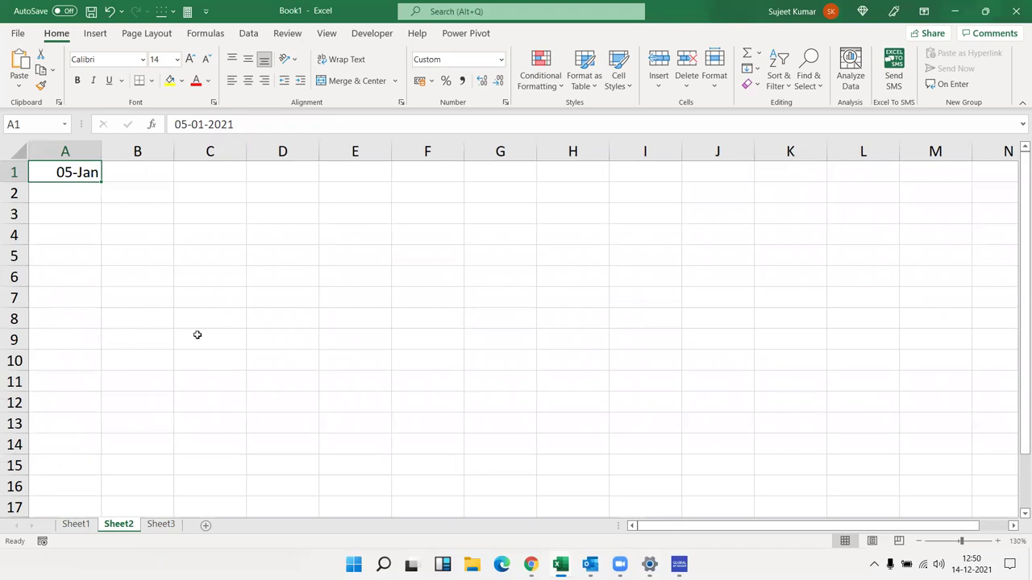
# Enter =EDATE(A1,1) in A2 and date-format A1 and A2 as 05-Jan-21 and 05-Feb-21
pyautogui.press('Down')
pyautogui.write('=ed')
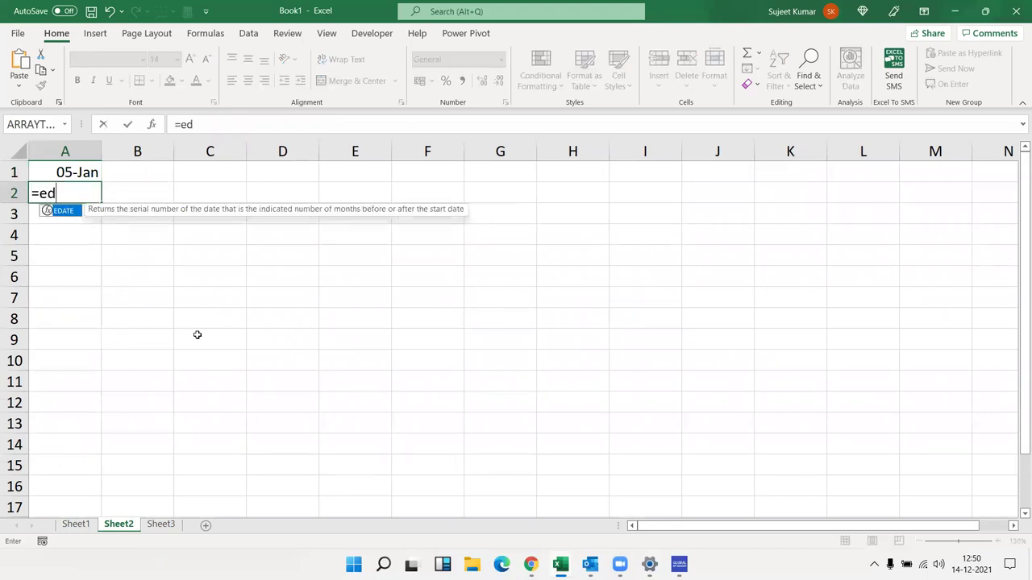
pyautogui.press('Tab')
pyautogui.press('Up')
pyautogui.write(',1')
pyautogui.press('Return')
pyautogui.press('Up')
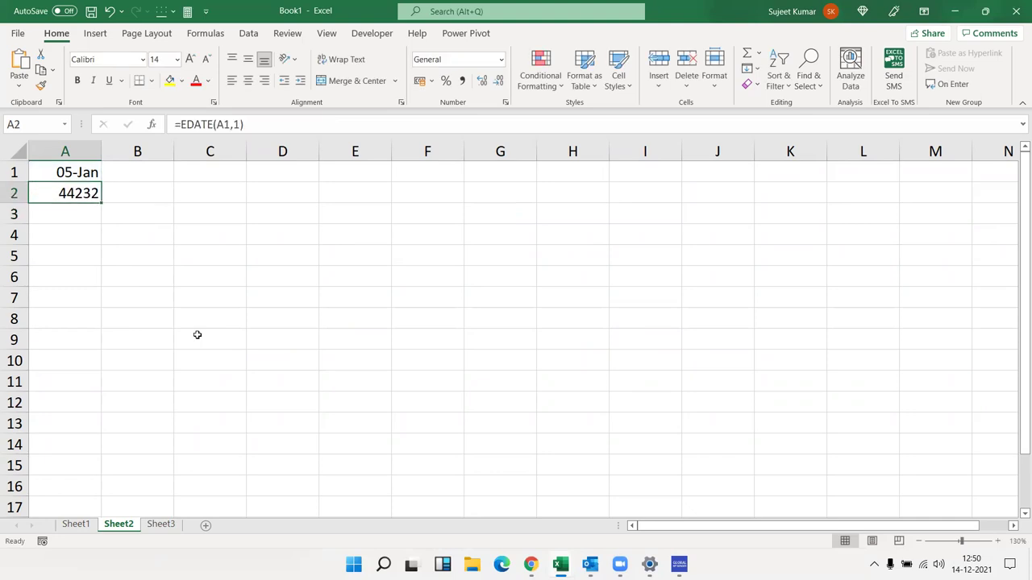
pyautogui.hotkey('ctrl', 'shift', '3')
pyautogui.press('Up')
pyautogui.hotkey('ctrl', 'shift', '3')
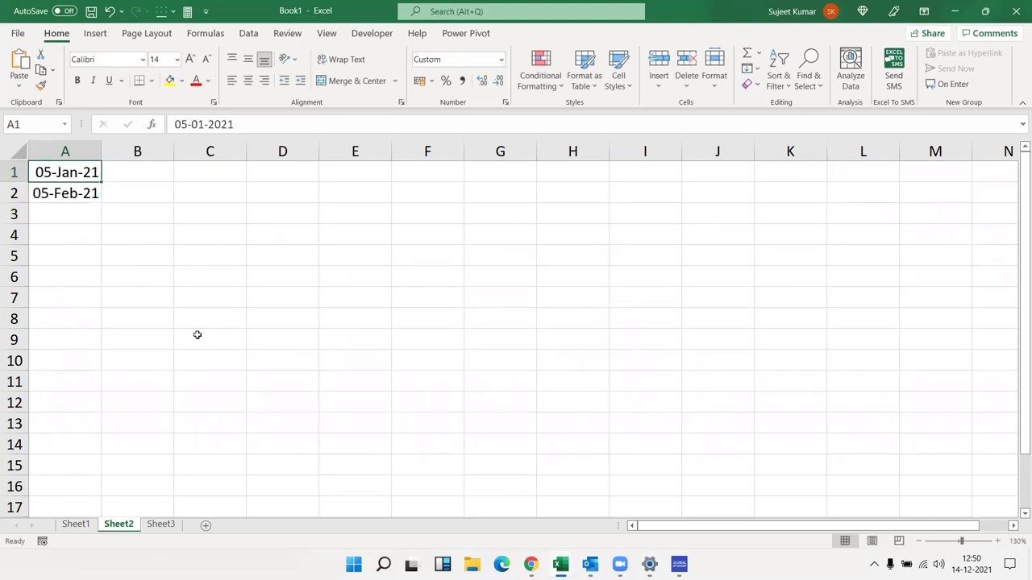
pyautogui.press('Down')
# Copy A2's EDATE formula into A3:A13 to continue the monthly dates to 05-Jan-22
pyautogui.hotkey('ctrl', 'c')
pyautogui.press('Down')
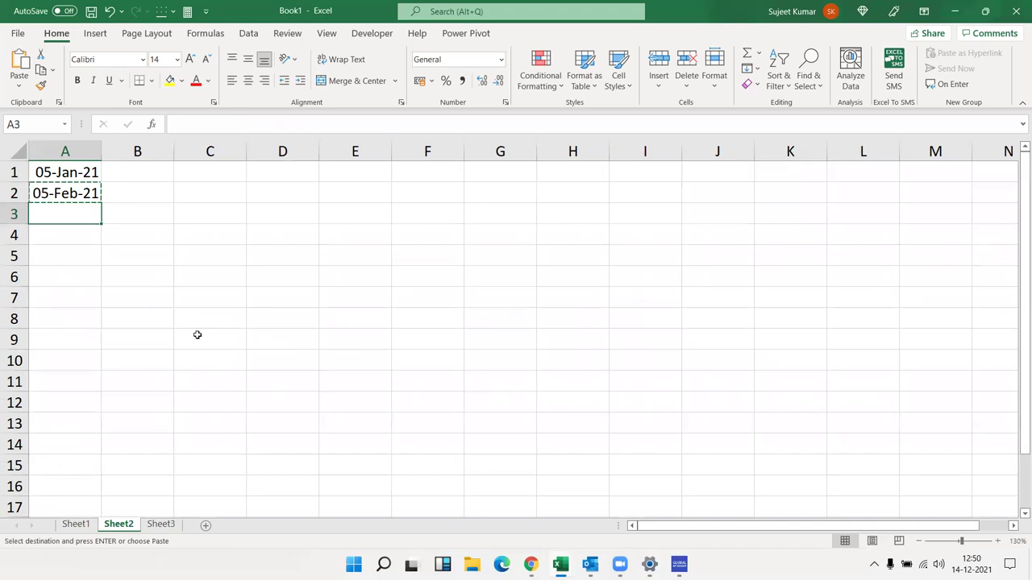
pyautogui.hotkey('shift', 'Down')
pyautogui.hotkey('shift', 'Down')
pyautogui.hotkey('shift', 'Down')
pyautogui.hotkey('shift', 'Down')
pyautogui.hotkey('shift', 'Down')
pyautogui.hotkey('shift', 'Down')
pyautogui.hotkey('shift', 'Down')
pyautogui.hotkey('shift', 'Down')
pyautogui.press('Escape')
pyautogui.press('Up')
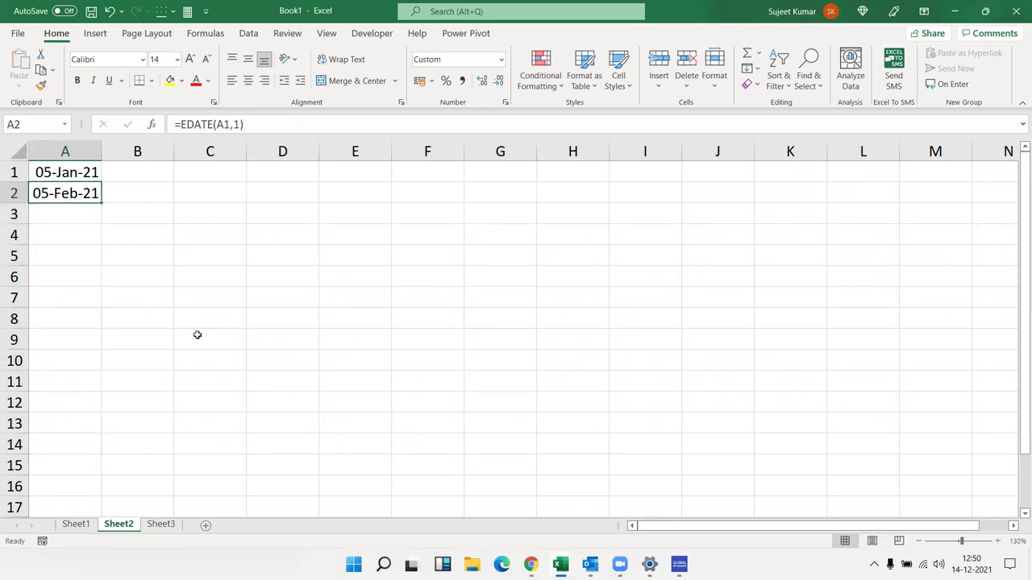
pyautogui.hotkey('ctrl', 'c')
pyautogui.press('Down')
pyautogui.hotkey('shift', 'Down')
pyautogui.hotkey('shift', 'Down')
pyautogui.hotkey('shift', 'Down')
pyautogui.hotkey('shift', 'Down')
pyautogui.hotkey('shift', 'Down')
pyautogui.hotkey('shift', 'Down')
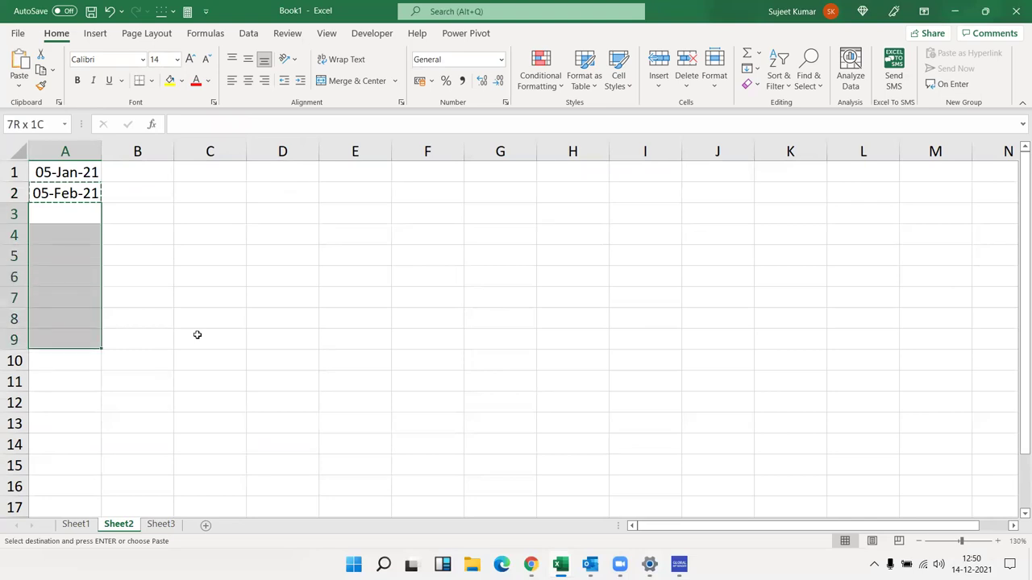
pyautogui.hotkey('shift', 'Down')
pyautogui.hotkey('shift', 'Down')
pyautogui.hotkey('shift', 'Down')
pyautogui.hotkey('shift', 'Down')
pyautogui.hotkey('ctrl', 'v')
pyautogui.press('Escape')
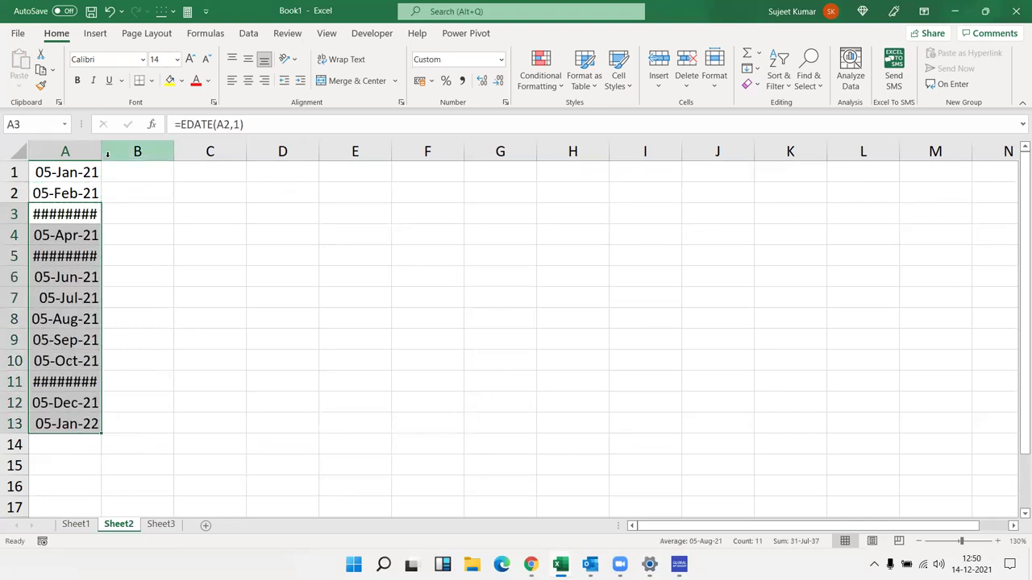
# Autofit column A so every date shows, then display A2's formula
pyautogui.doubleClick(103, 153)
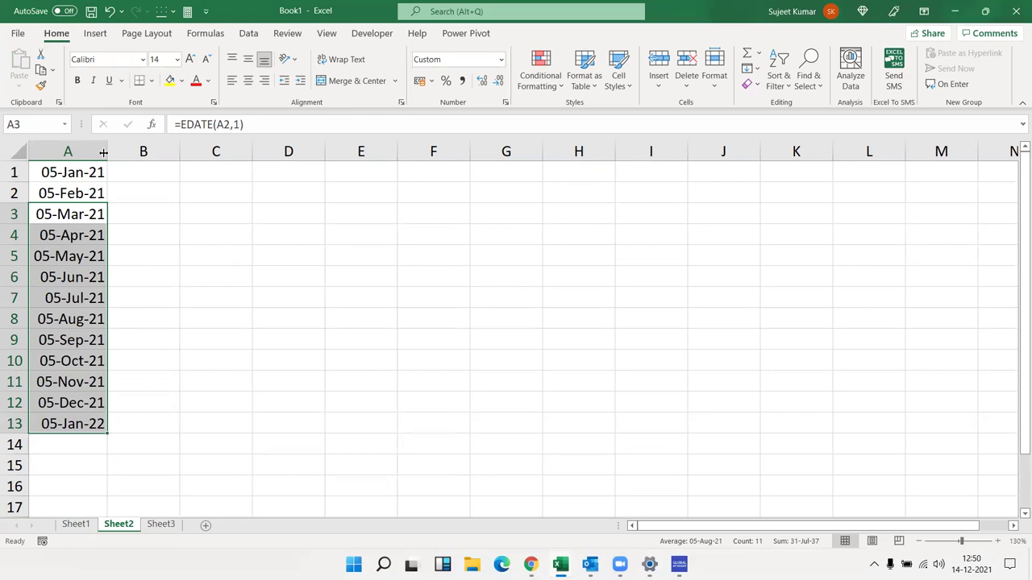
pyautogui.press('Up')
pyautogui.press('F2')
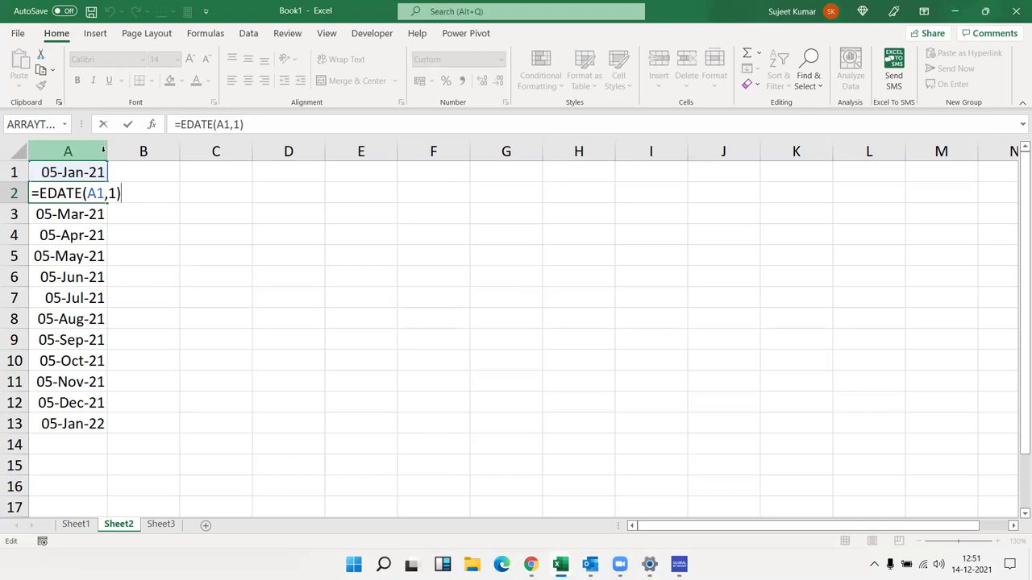
# Return to Sheet1 and show the DATE formula in C8
pyautogui.press('Return')
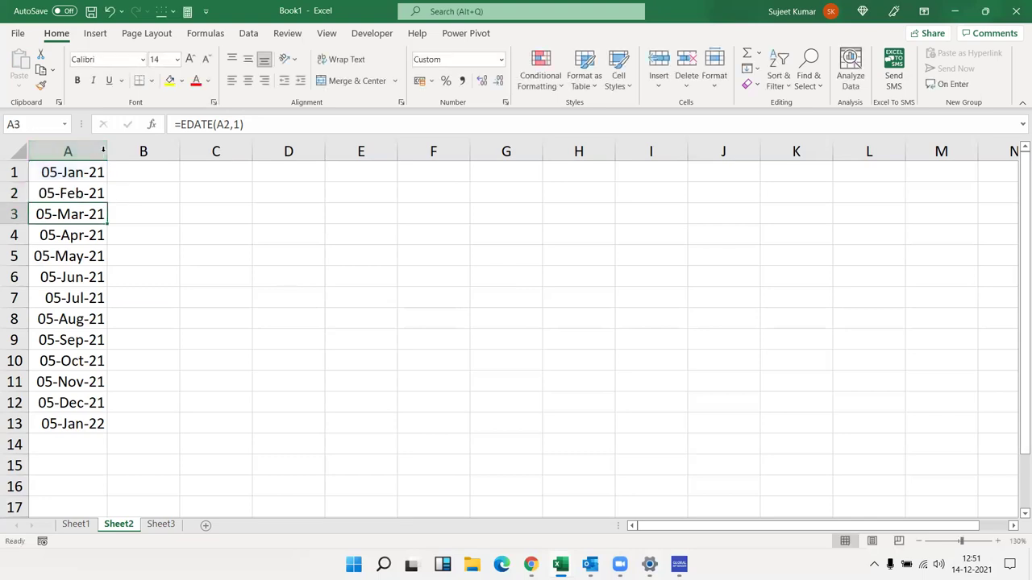
pyautogui.hotkey('ctrl', 'pageup')
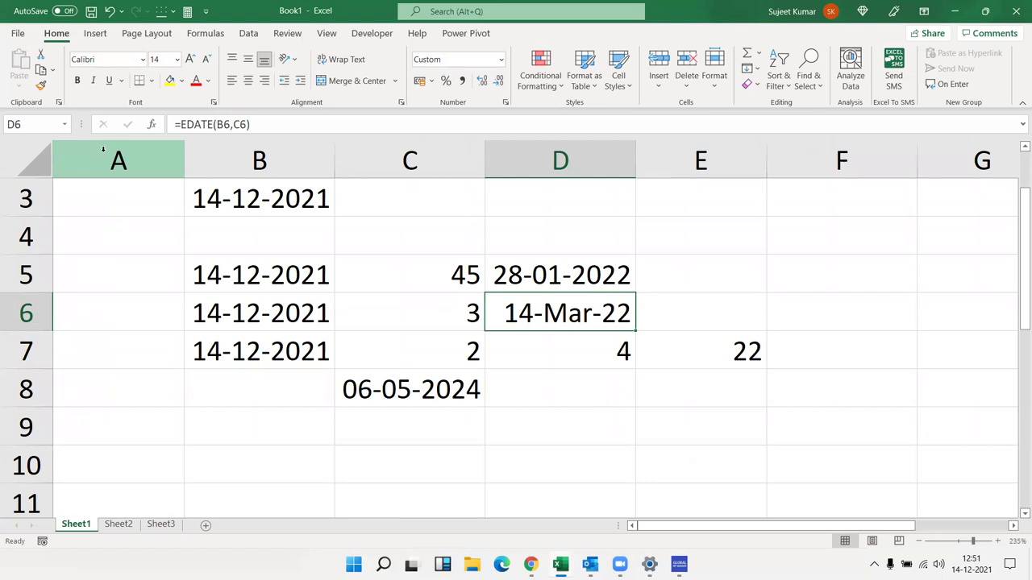
pyautogui.press('Down')
pyautogui.press('Down')
pyautogui.press('Left')
pyautogui.press('Left')
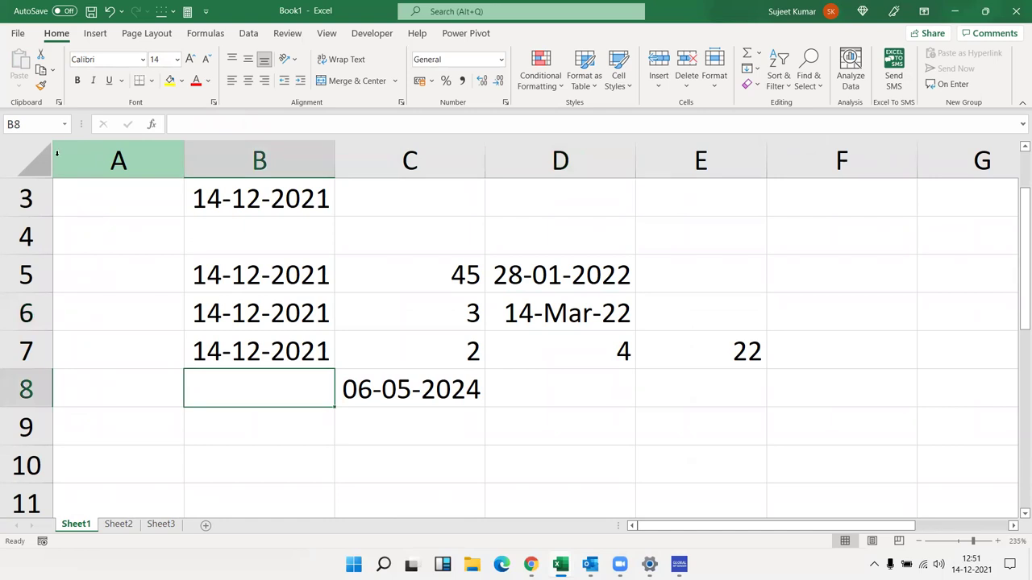
pyautogui.press('Right')
pyautogui.press('F2')
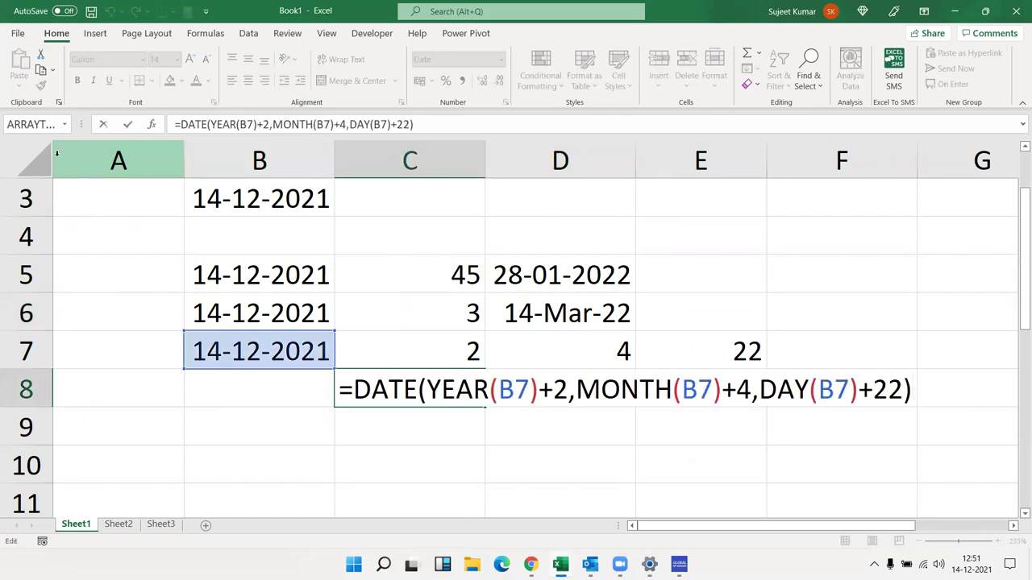
pyautogui.press('Escape')
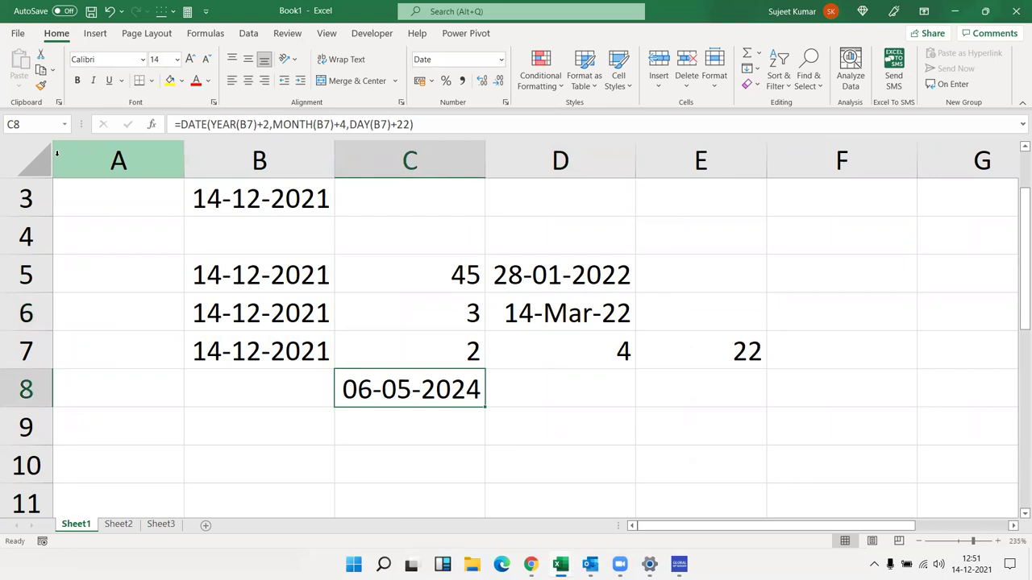
# Show D5's =B5+C5 formula giving 28-01-2022
pyautogui.press('Up')
pyautogui.press('Up')
pyautogui.press('Up')
pyautogui.press('Right')
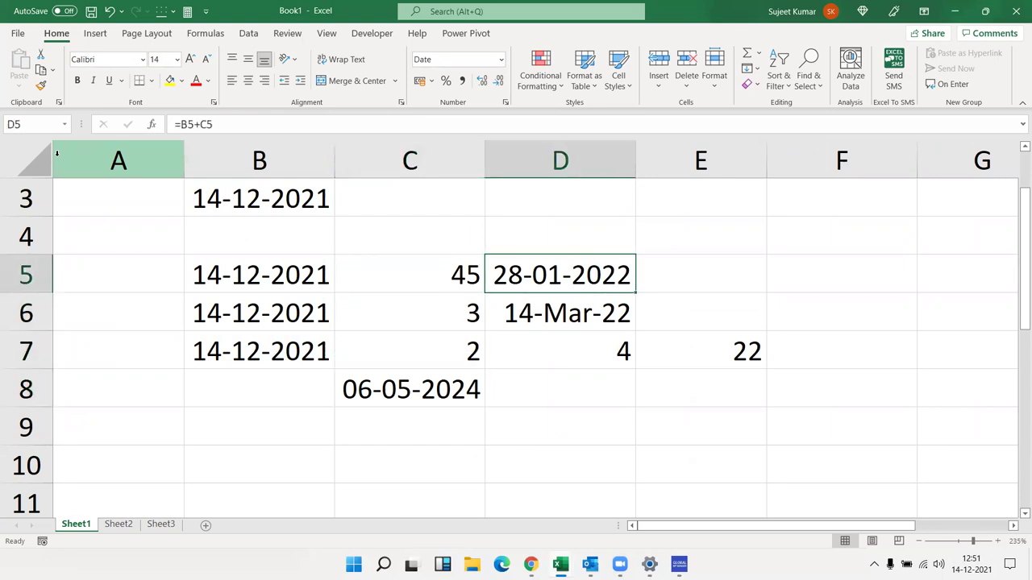
pyautogui.press('F2')
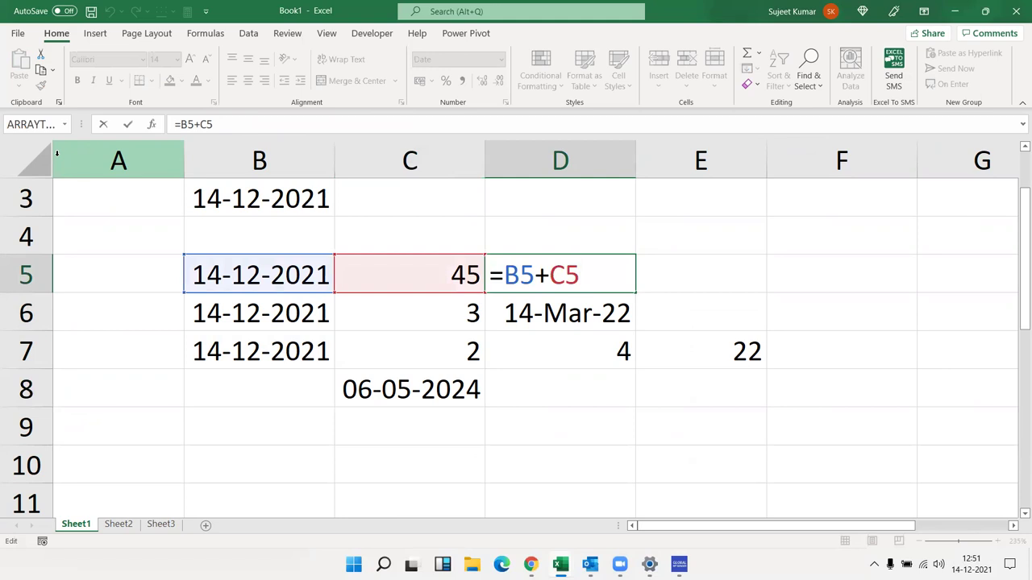
pyautogui.press('Escape')
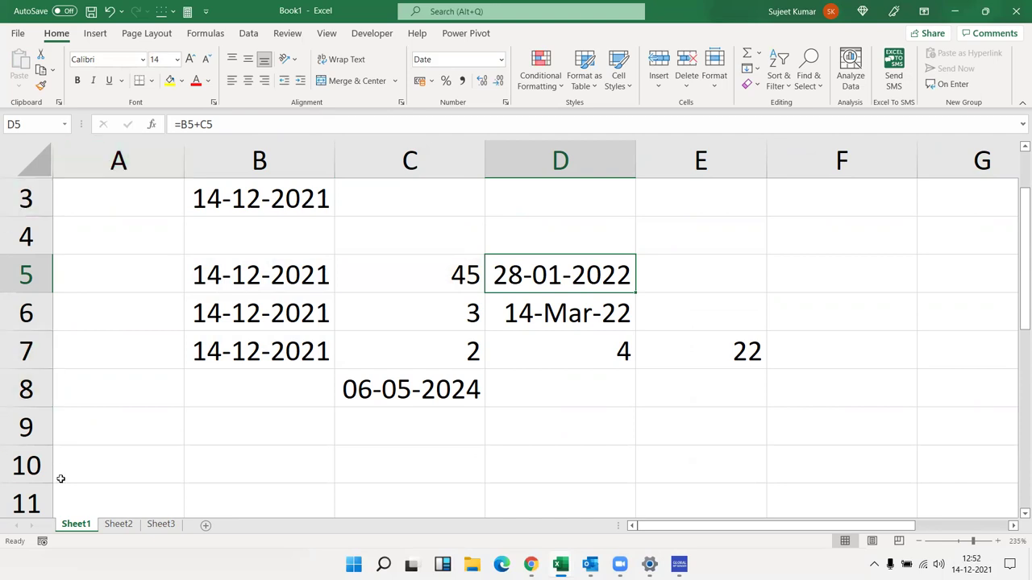
# On Sheet2, enter the start date 1/1 in C1 and 20 days in D1
pyautogui.click(108, 527)
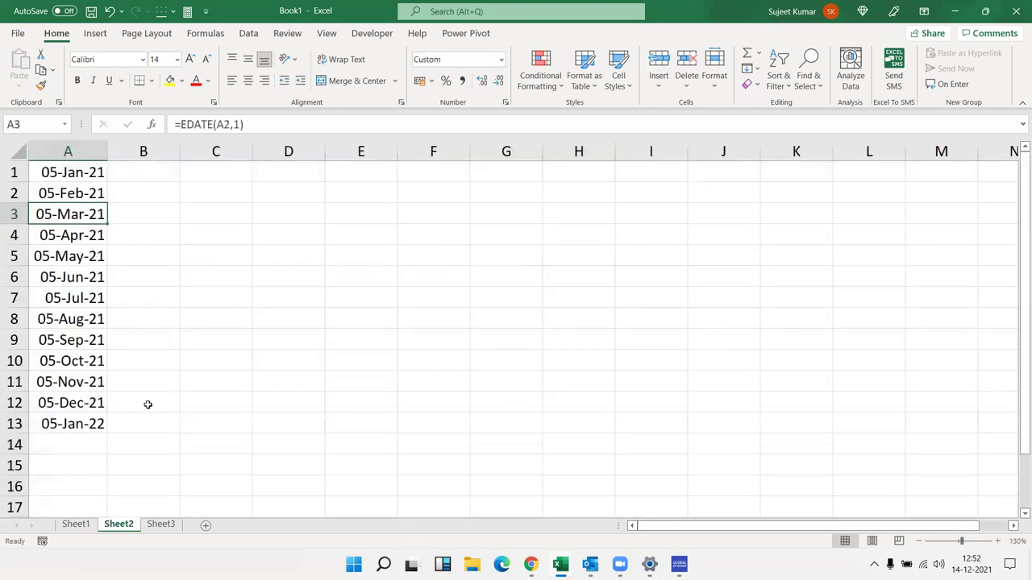
pyautogui.click(232, 173)
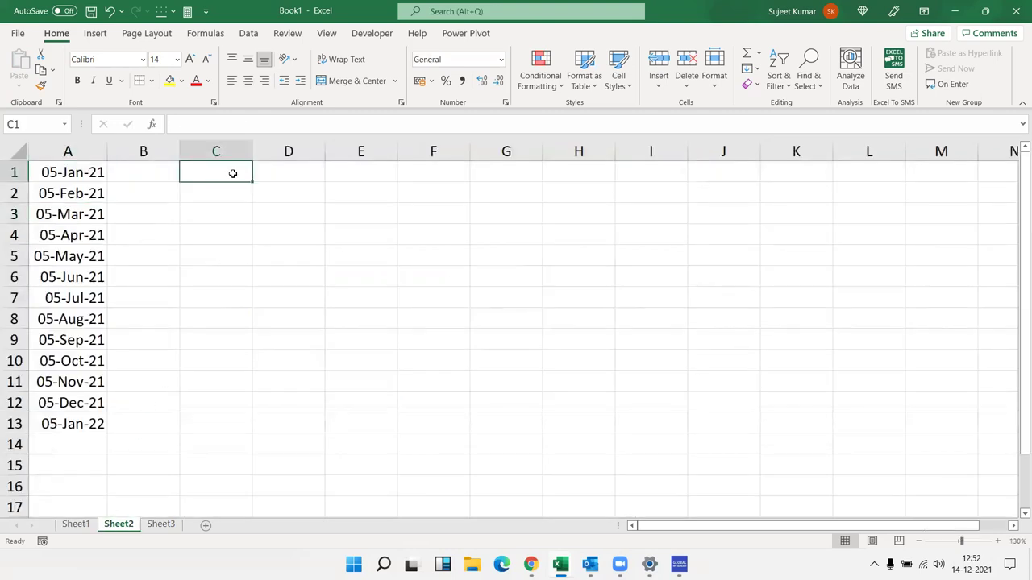
pyautogui.write('1/')
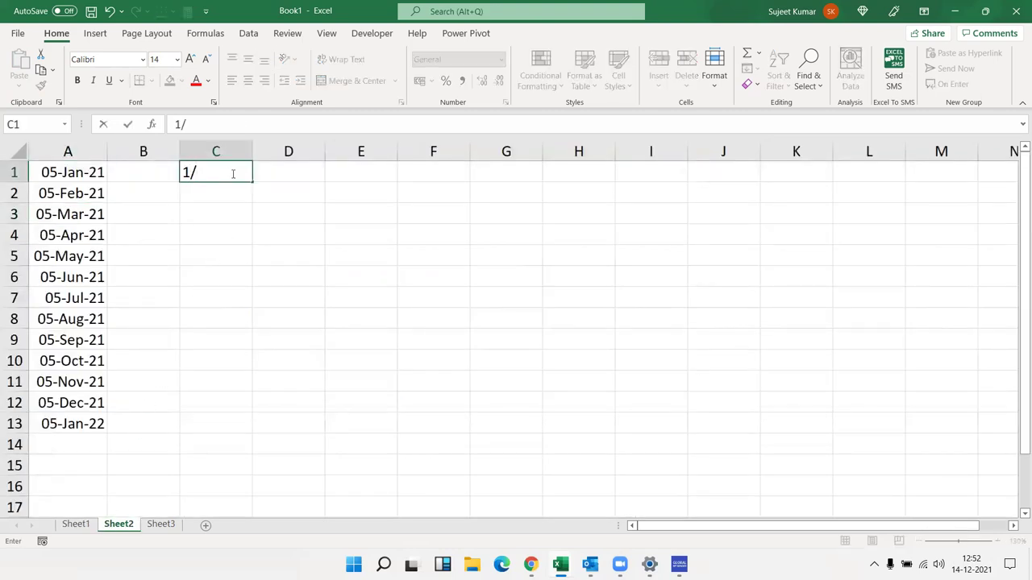
pyautogui.write('1')
pyautogui.hotkey('ctrl', 'Return')
pyautogui.press('Tab')
pyautogui.write('20')
pyautogui.press('Return')
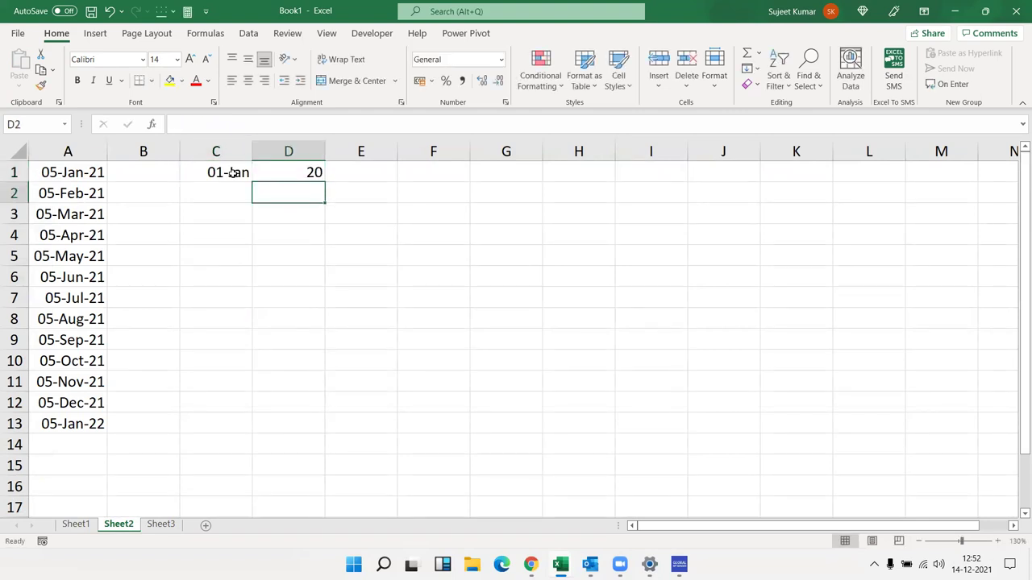
# Enter =C1+D1 in C2 to get 21-Jan
pyautogui.write('=')
pyautogui.click(232, 173)
pyautogui.write('+')
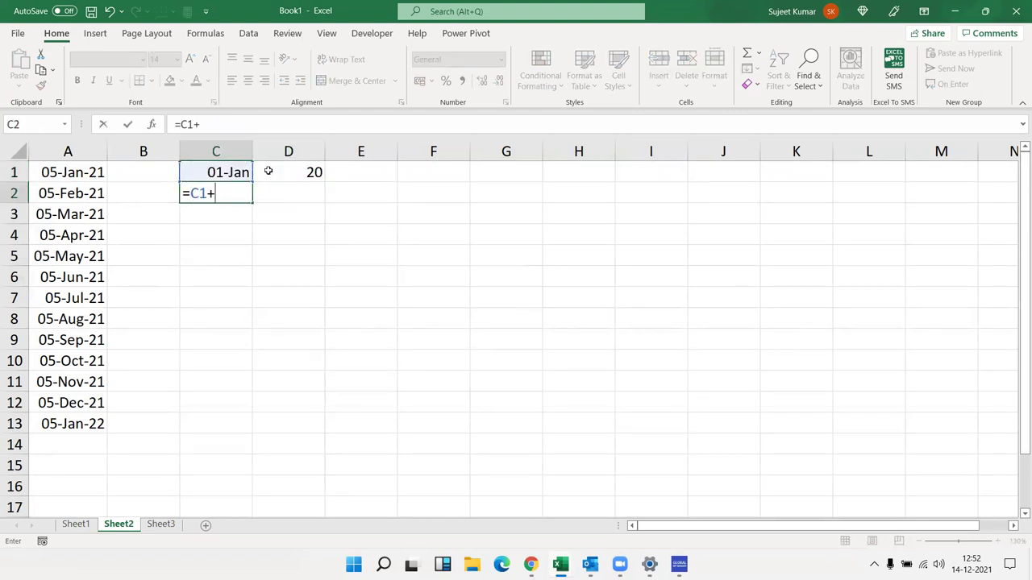
pyautogui.click(289, 173)
pyautogui.press('Return')
pyautogui.press('Up')
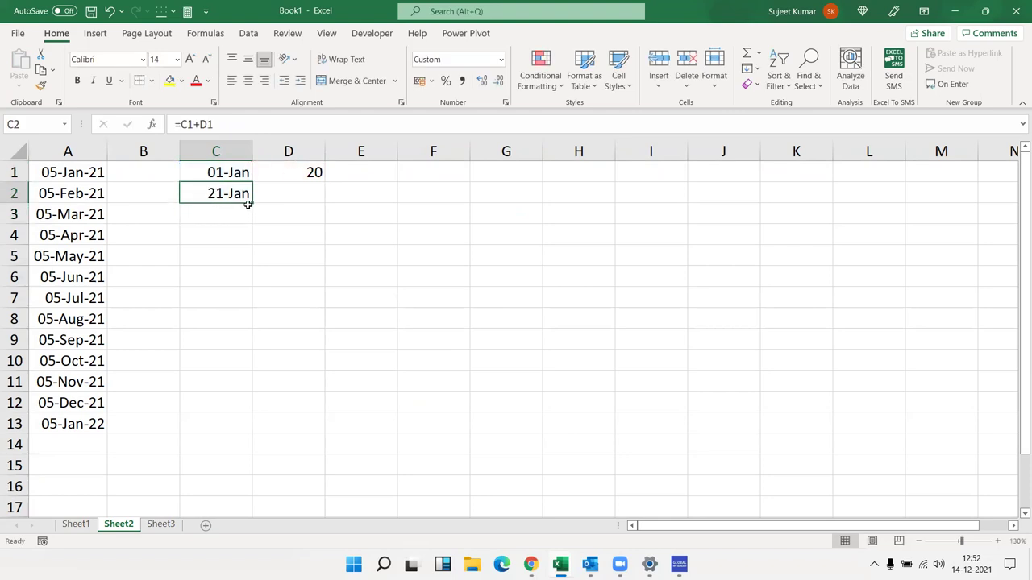
# Fill the formula down to C3 and put 20 in D2 so C3 shows 10-Feb
pyautogui.moveTo(248, 207); pyautogui.dragTo(239, 214)
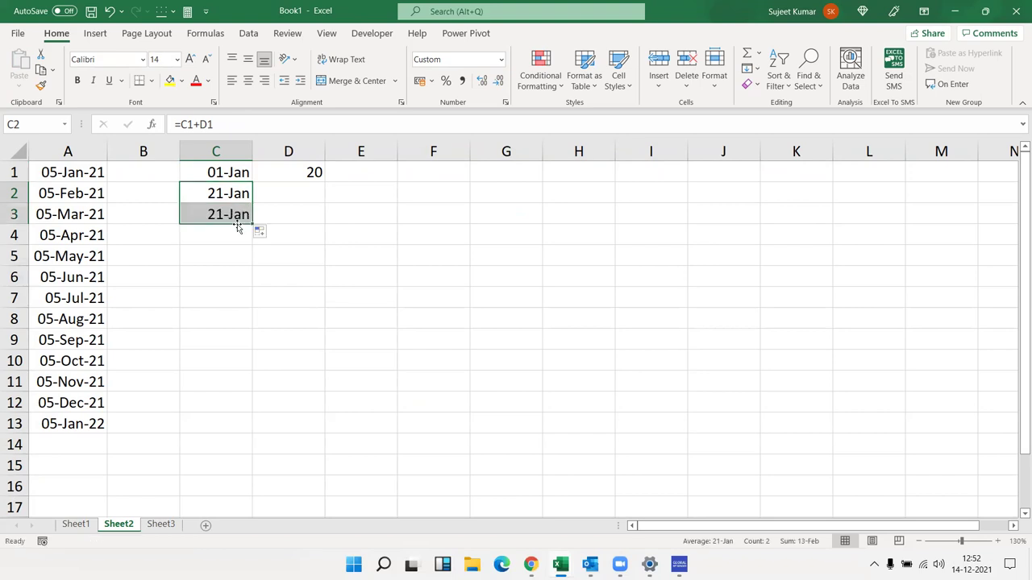
pyautogui.doubleClick(233, 214)
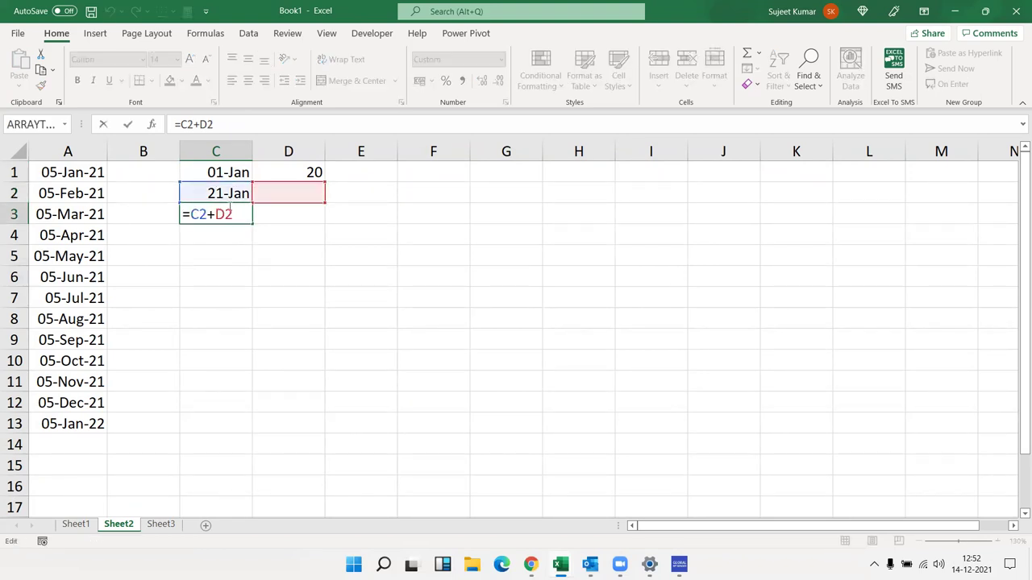
pyautogui.press('Escape')
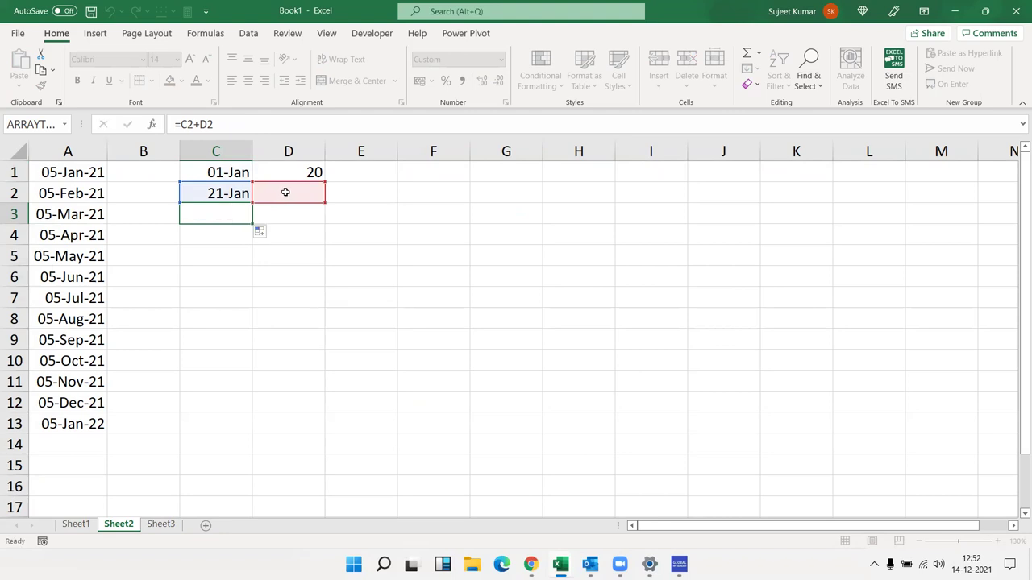
pyautogui.click(286, 192)
pyautogui.write('20')
pyautogui.press('Return')
pyautogui.press('Left')
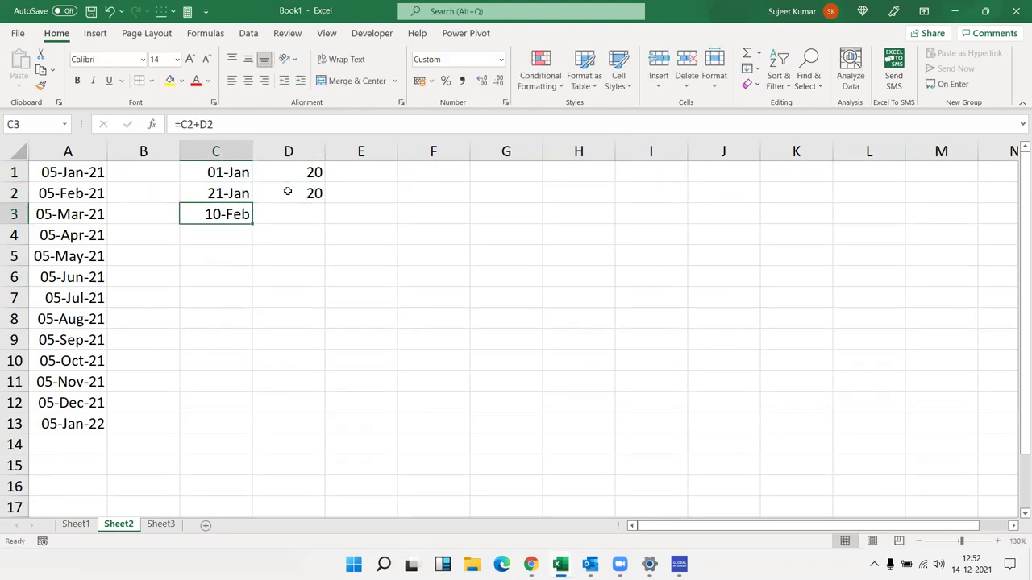
# Clear the trial block C1:D3
pyautogui.press('Up')
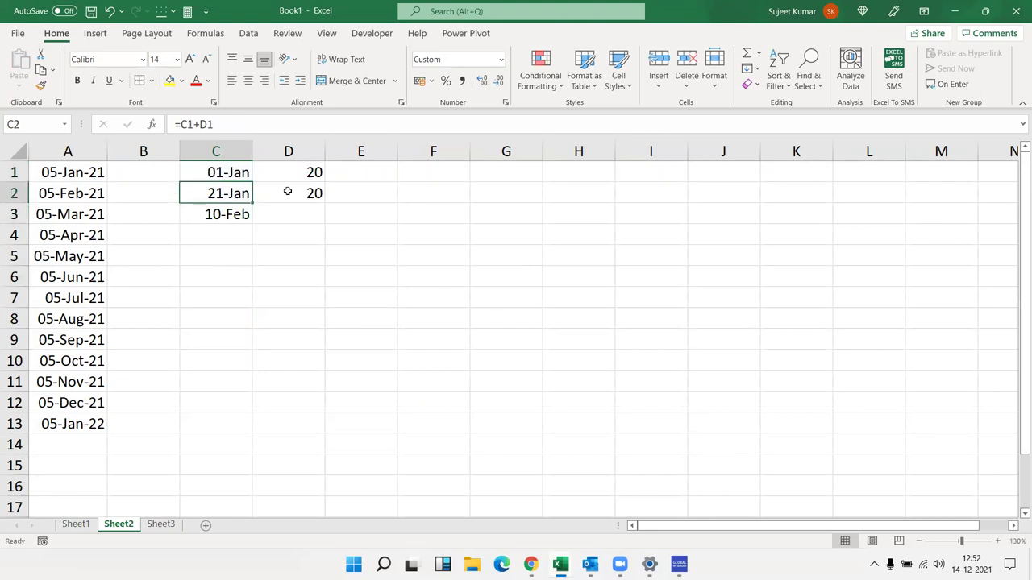
pyautogui.press('Up')
pyautogui.hotkey('shift', 'Right')
pyautogui.hotkey('shift', 'Down')
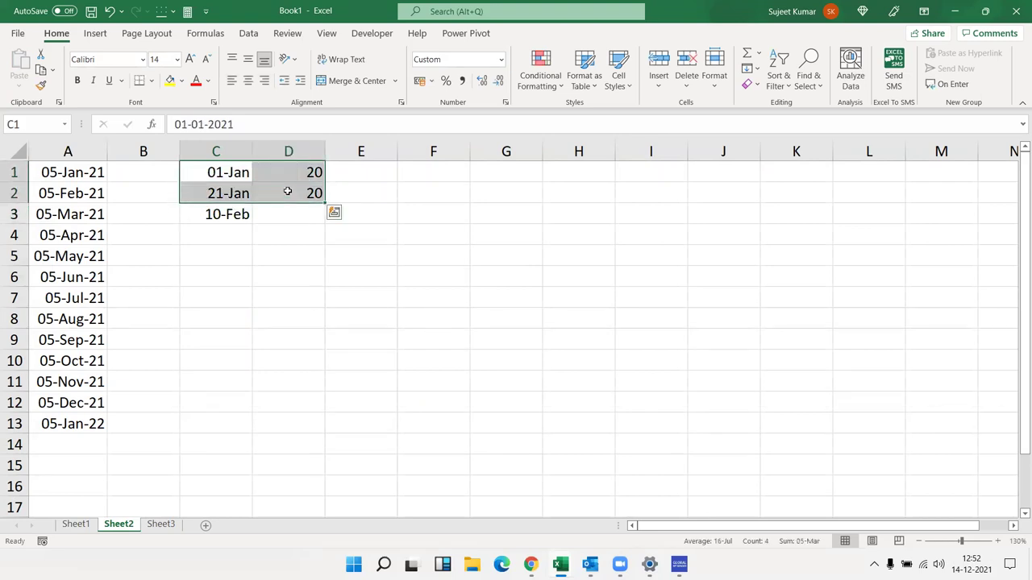
pyautogui.hotkey('shift', 'Down')
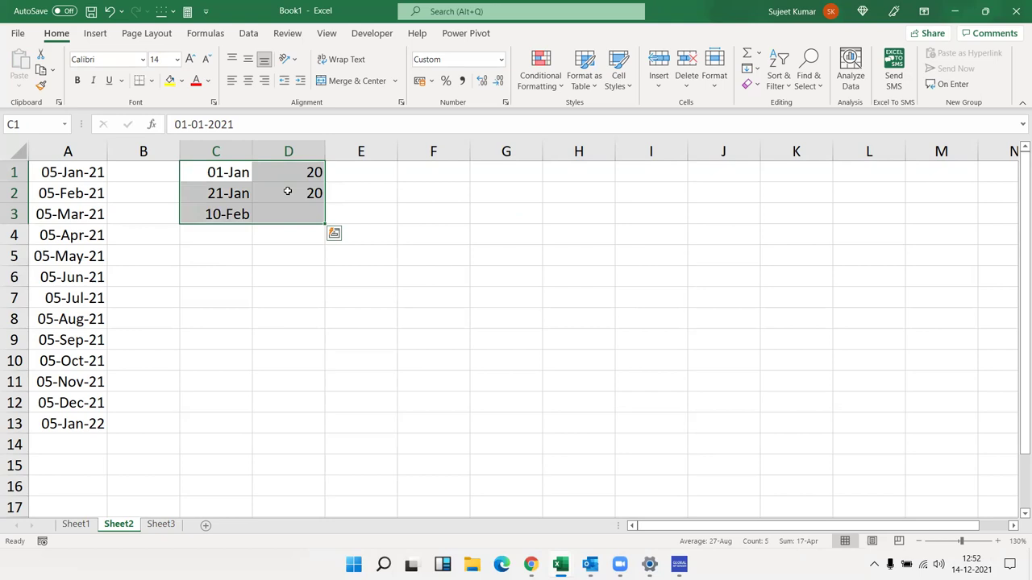
pyautogui.press('Delete')
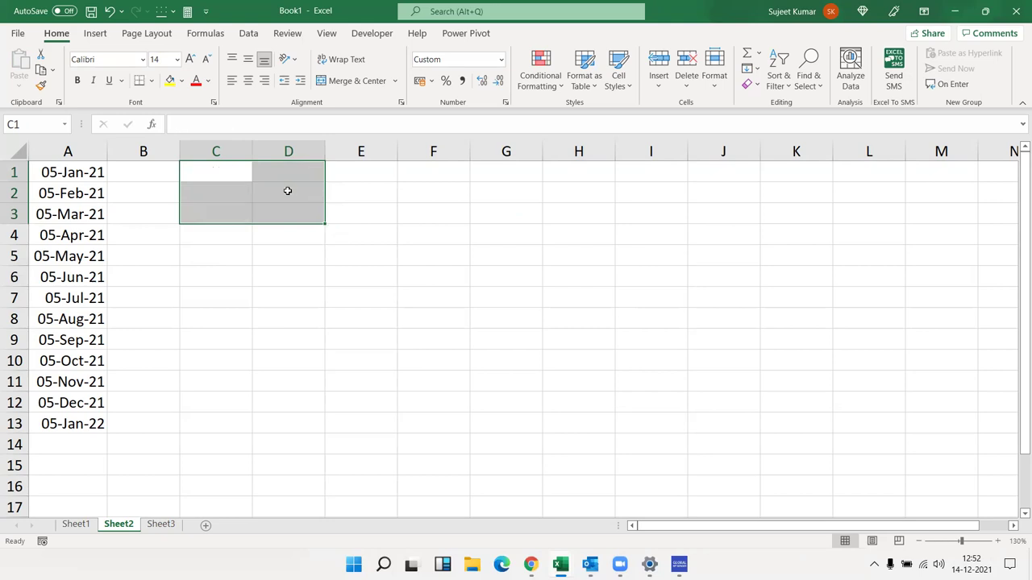
pyautogui.click(78, 524)
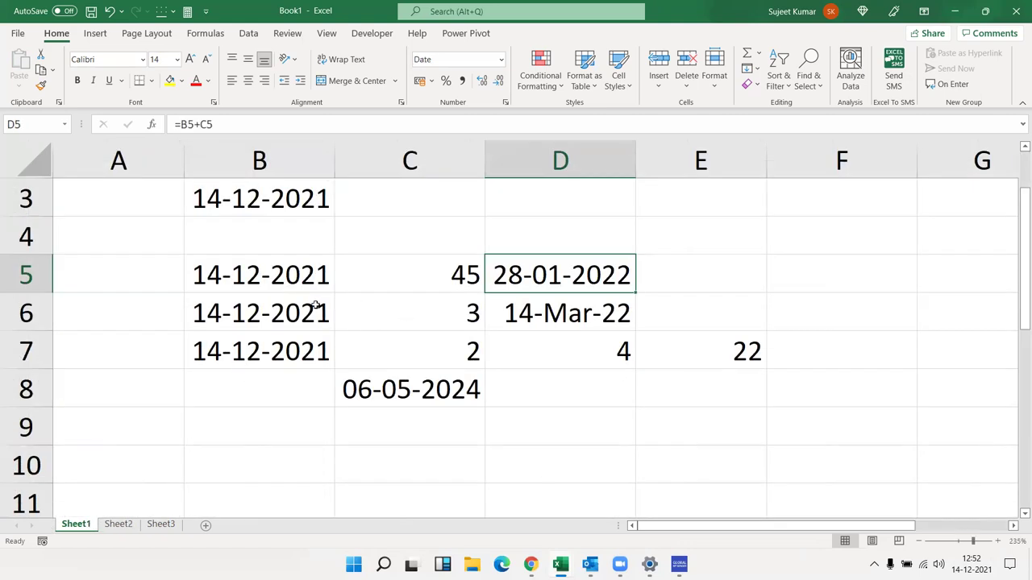
pyautogui.click(269, 445)
pyautogui.moveTo(1018, 295); pyautogui.dragTo(1018, 352)
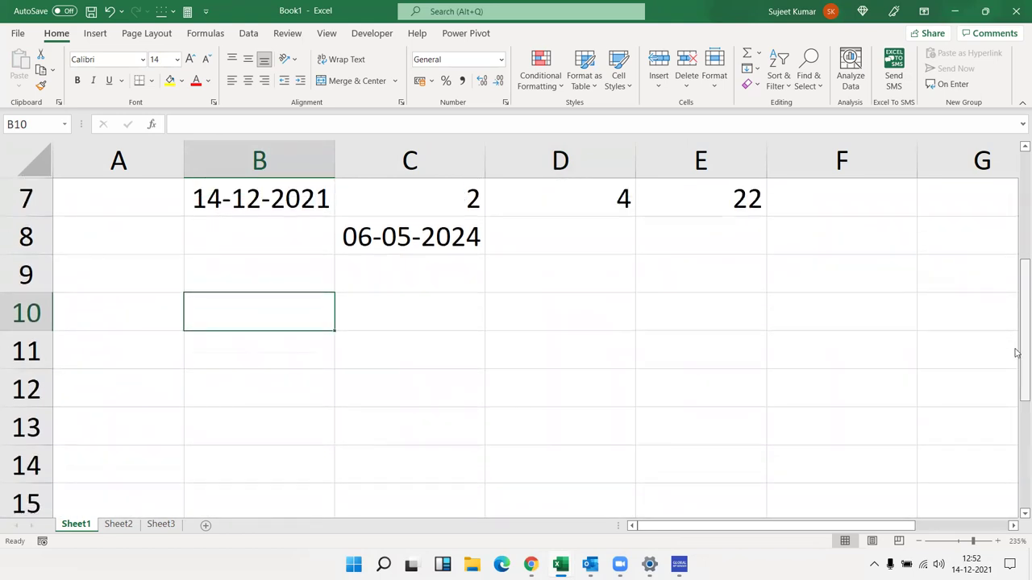
pyautogui.scroll(-1, 986, 339)
pyautogui.scroll(-2, 887, 355)
pyautogui.scroll(5, 685, 366)
pyautogui.scroll(-5, 685, 366)
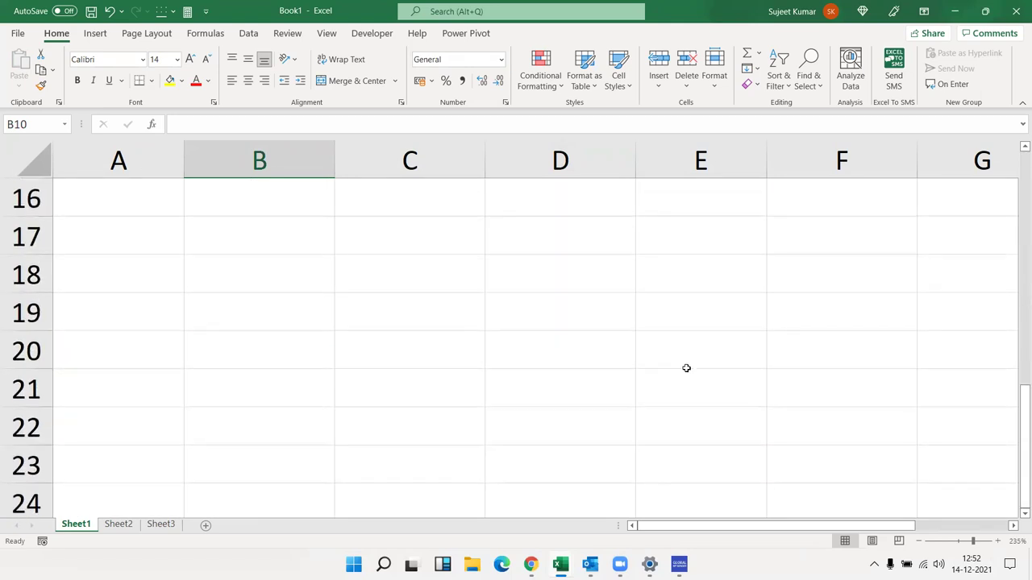
pyautogui.moveTo(1016, 415); pyautogui.dragTo(1016, 272)
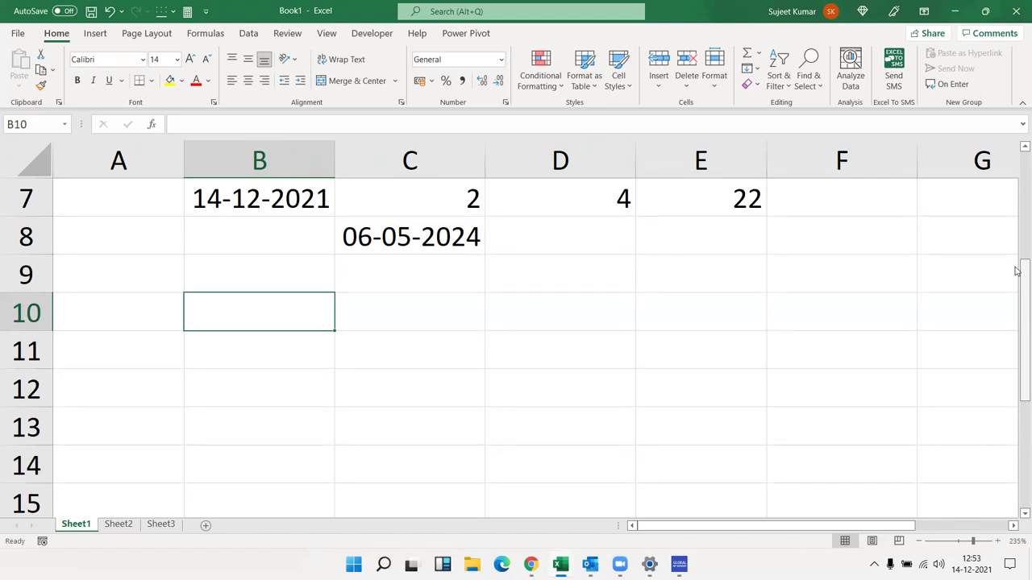
pyautogui.click(109, 531)
# Delete the monthly date list from column A
pyautogui.click(86, 178)
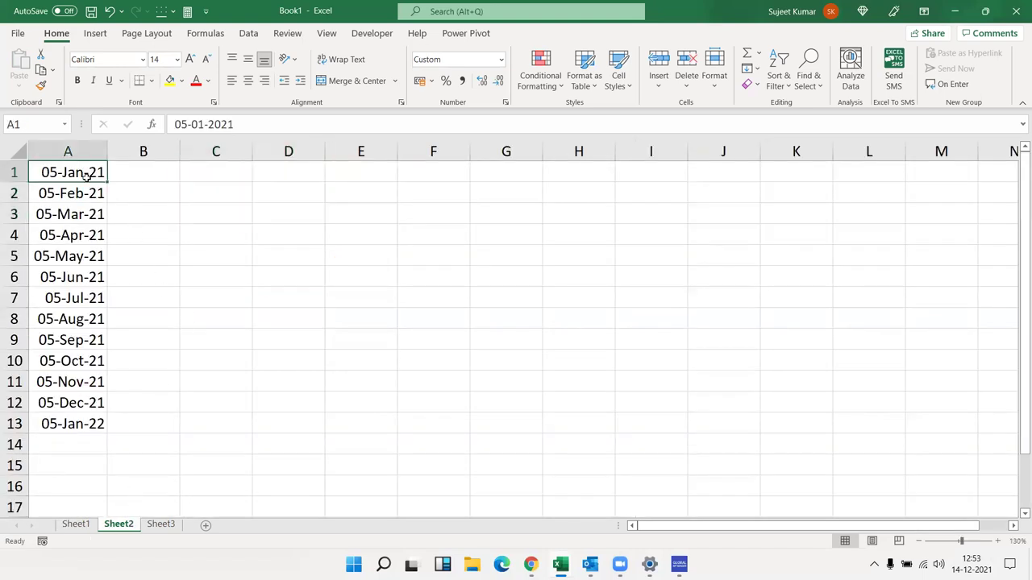
pyautogui.hotkey('ctrl', 'shift', 'Down')
pyautogui.press('Delete')
# Enter 12-14-2021 in A1, after trying 12/14 and 14-12 first
pyautogui.click(86, 177)
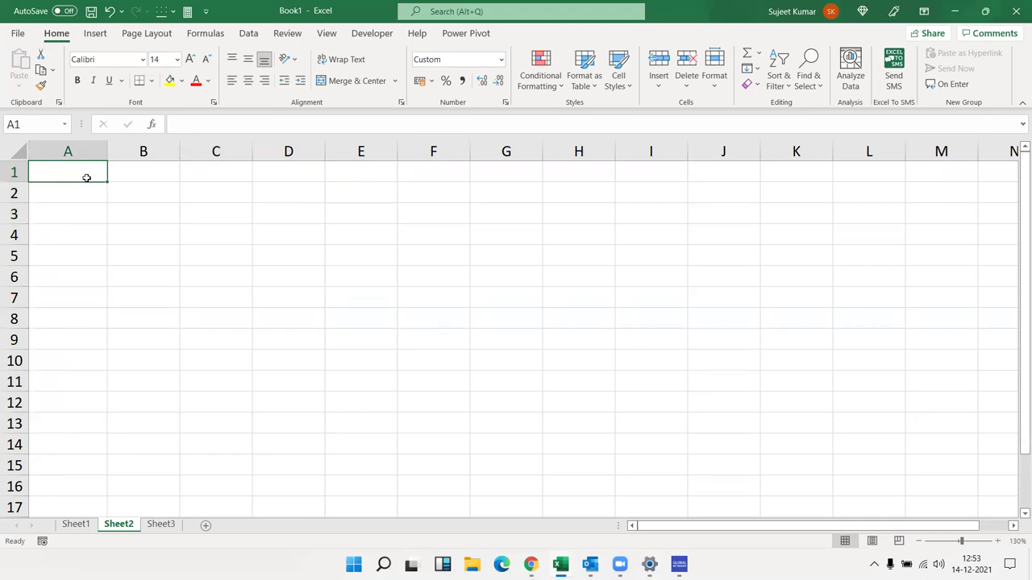
pyautogui.write('12/1')
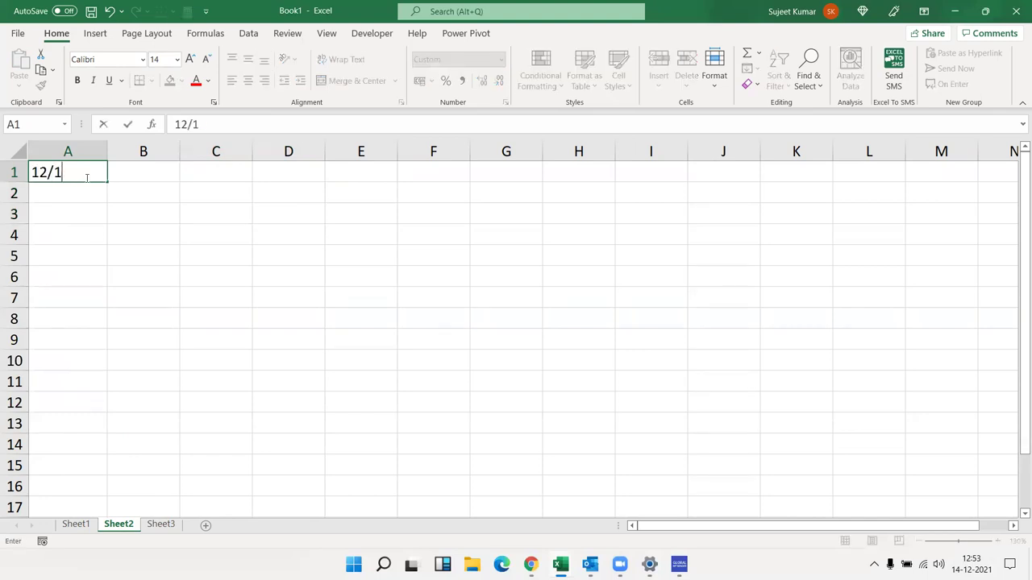
pyautogui.write('4')
pyautogui.press('Return')
pyautogui.click(86, 178)
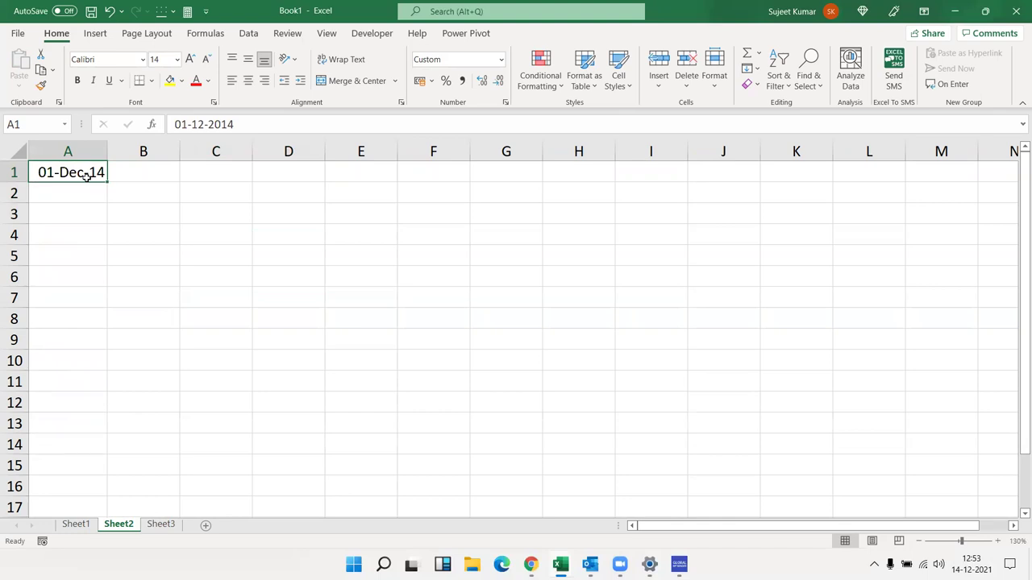
pyautogui.write('14')
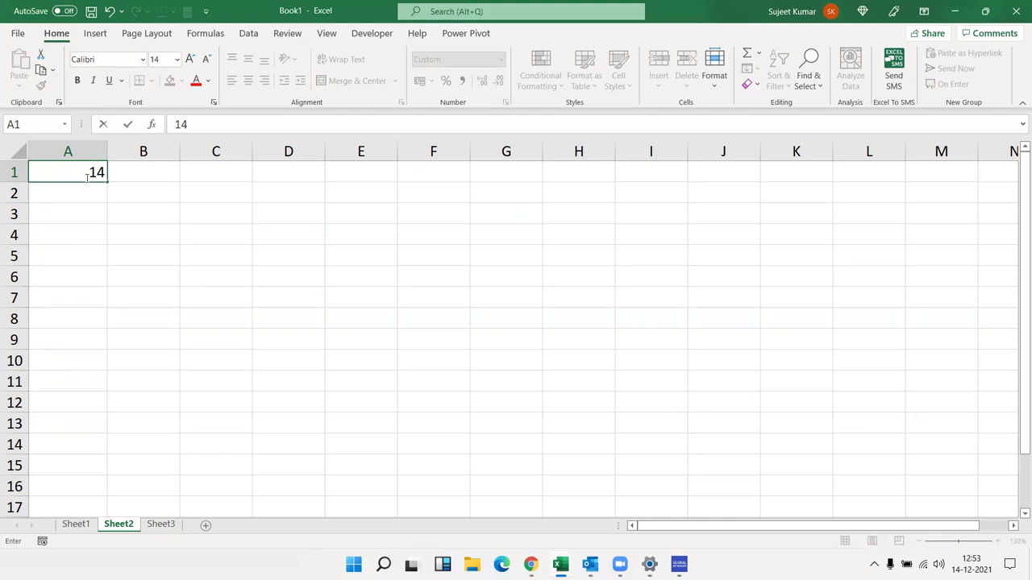
pyautogui.write('-')
pyautogui.write('12')
pyautogui.press('Return')
pyautogui.press('Up')
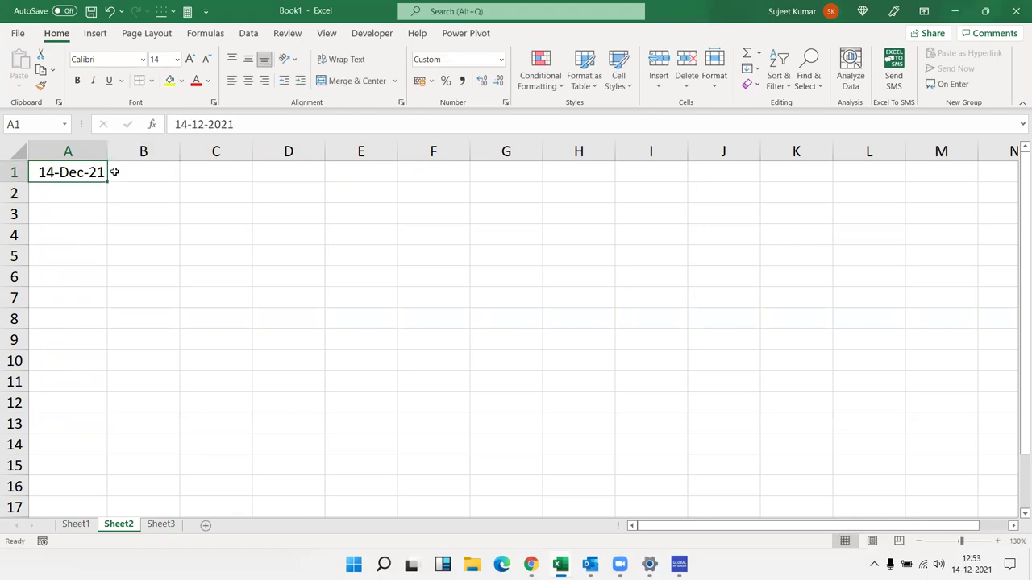
pyautogui.write('12-14-2021')
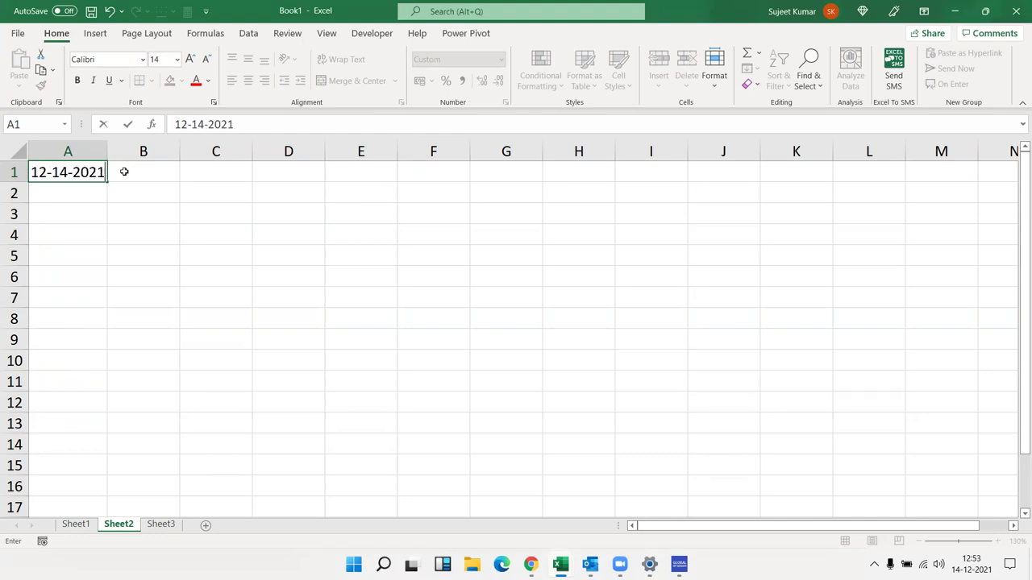
pyautogui.press('Return')
# Fill 12-14-2021 down from A1 through A15 with Ctrl+D
pyautogui.press('Up')
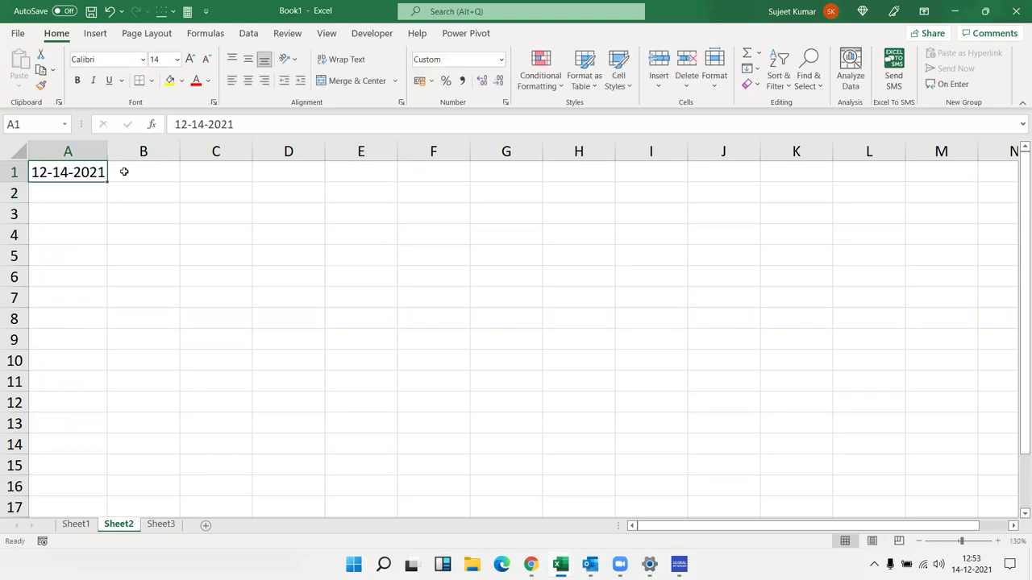
pyautogui.hotkey('shift', 'Down')
pyautogui.hotkey('shift', 'Down')
pyautogui.hotkey('shift', 'Down')
pyautogui.hotkey('shift', 'Down')
pyautogui.hotkey('shift', 'Down')
pyautogui.hotkey('shift', 'Down')
pyautogui.hotkey('shift', 'Down')
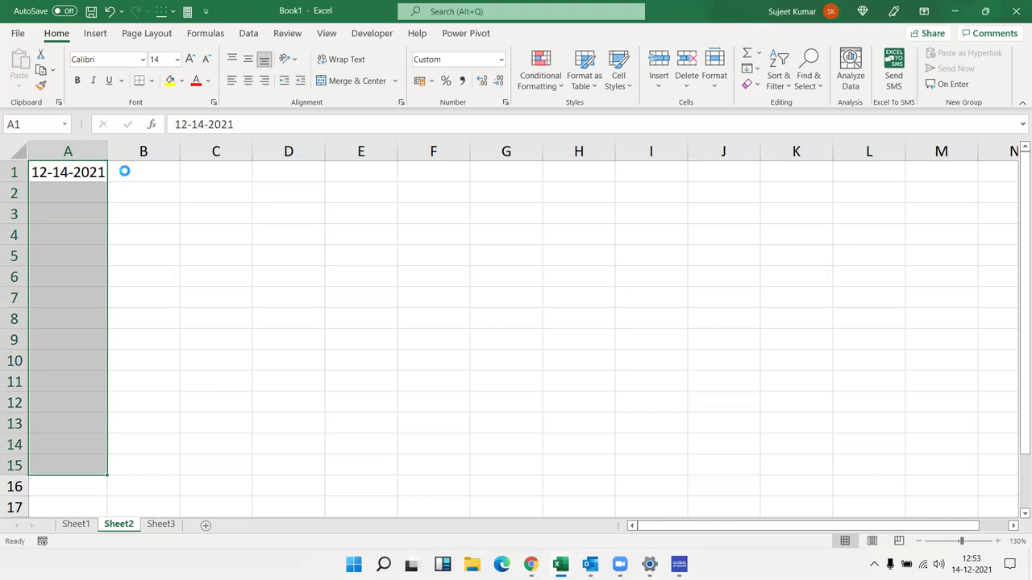
pyautogui.hotkey('ctrl', 'd')
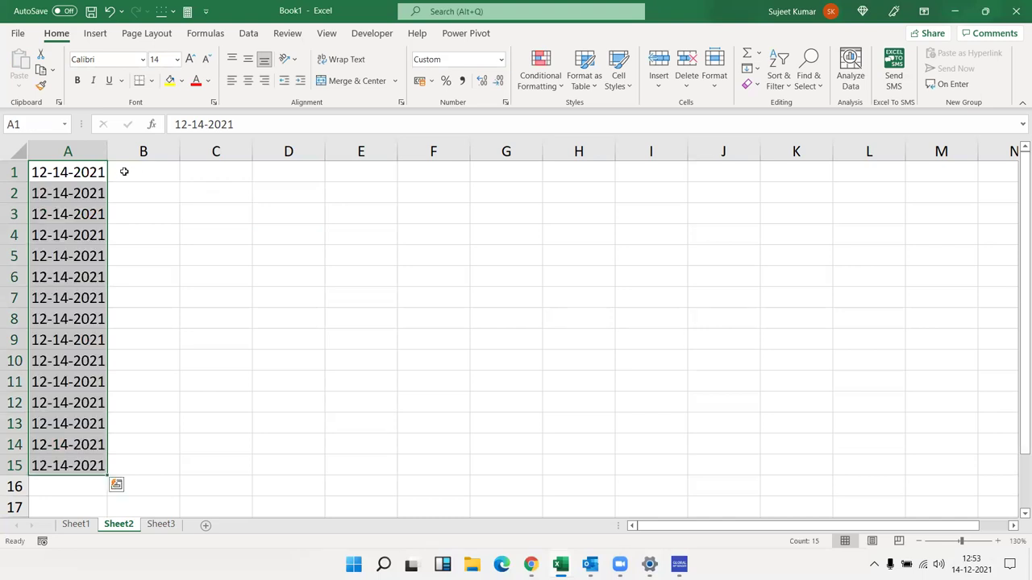
pyautogui.hotkey('ctrl', 'Home')
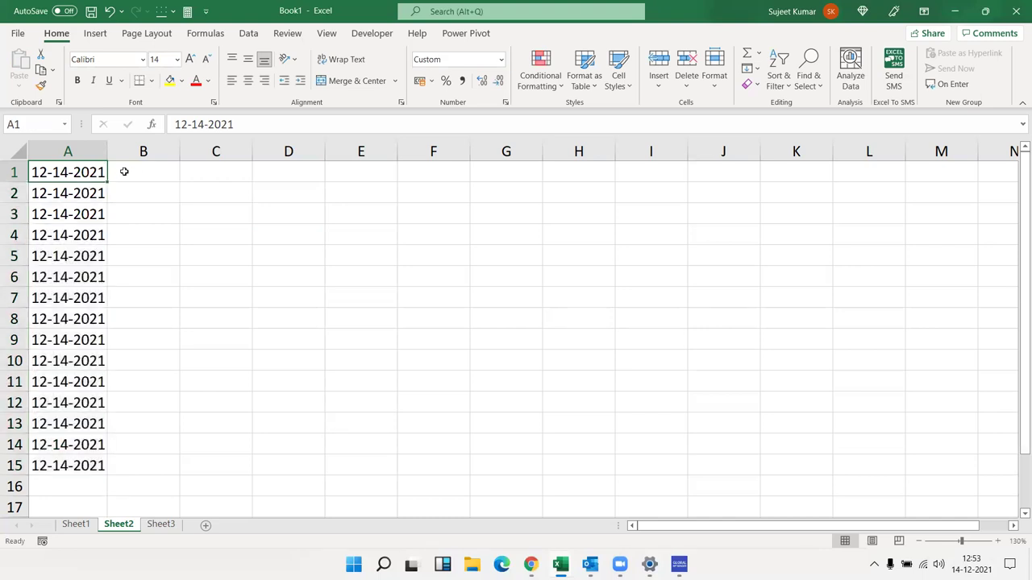
pyautogui.click(125, 172)
pyautogui.press('Left')
pyautogui.press('Right')
pyautogui.write('=A1+0')
pyautogui.press('Return')
pyautogui.press('Up')
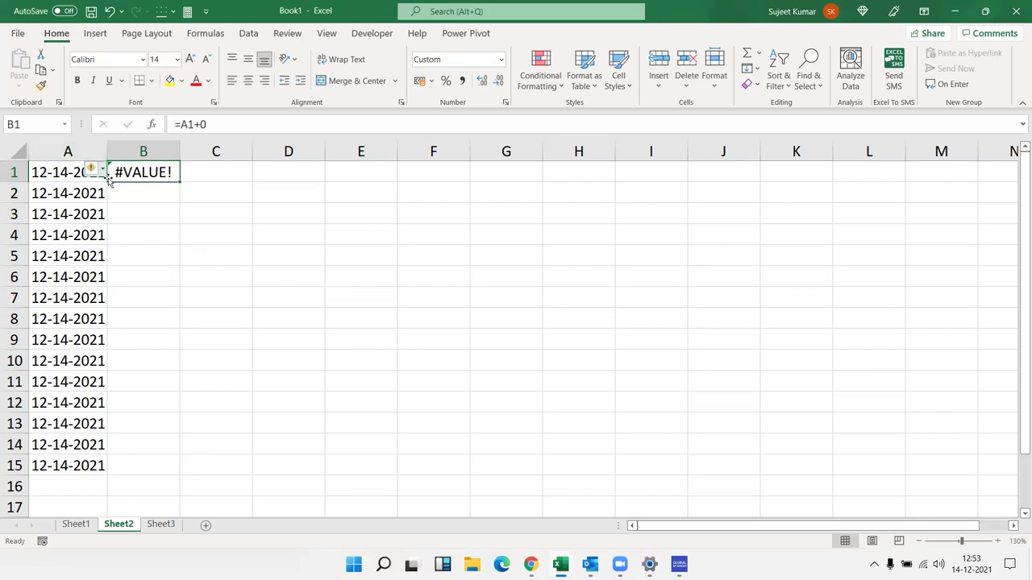
pyautogui.doubleClick(138, 174)
pyautogui.press('Escape')
pyautogui.press('Delete')
pyautogui.press('Left')
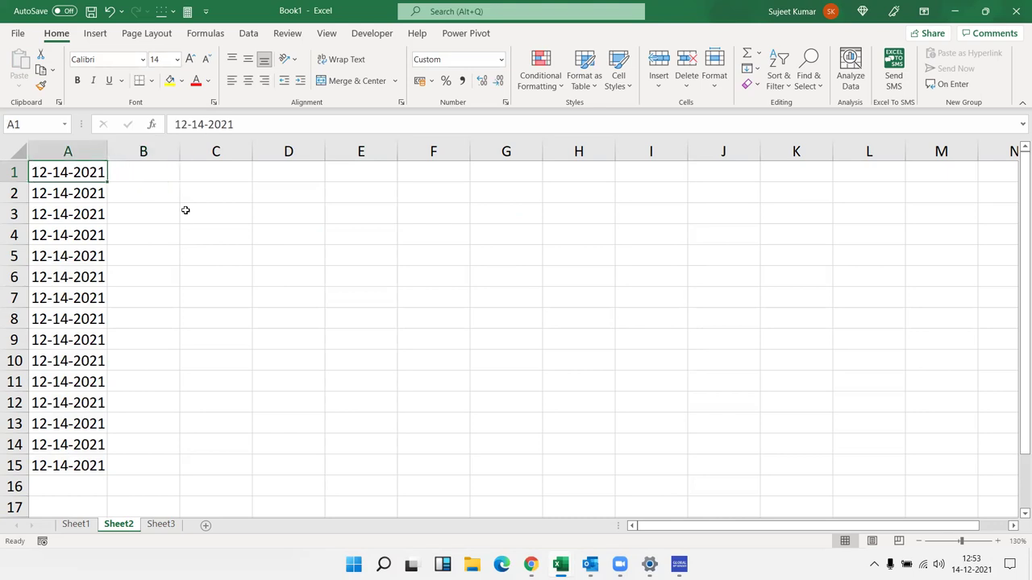
pyautogui.hotkey('ctrl', 'shift', 'Down')
pyautogui.hotkey('ctrl', 'shift', 'Up')
pyautogui.hotkey('ctrl', 'shift', 'Down')
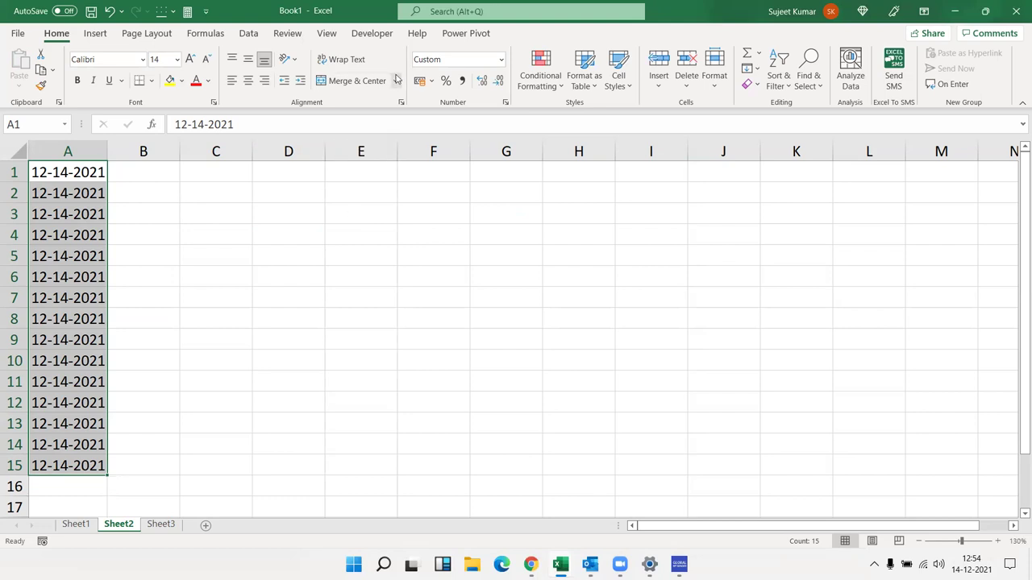
# Run Data > Text to Columns on column A with Date: MDY so entries show 14-Dec-21
pyautogui.click(248, 33)
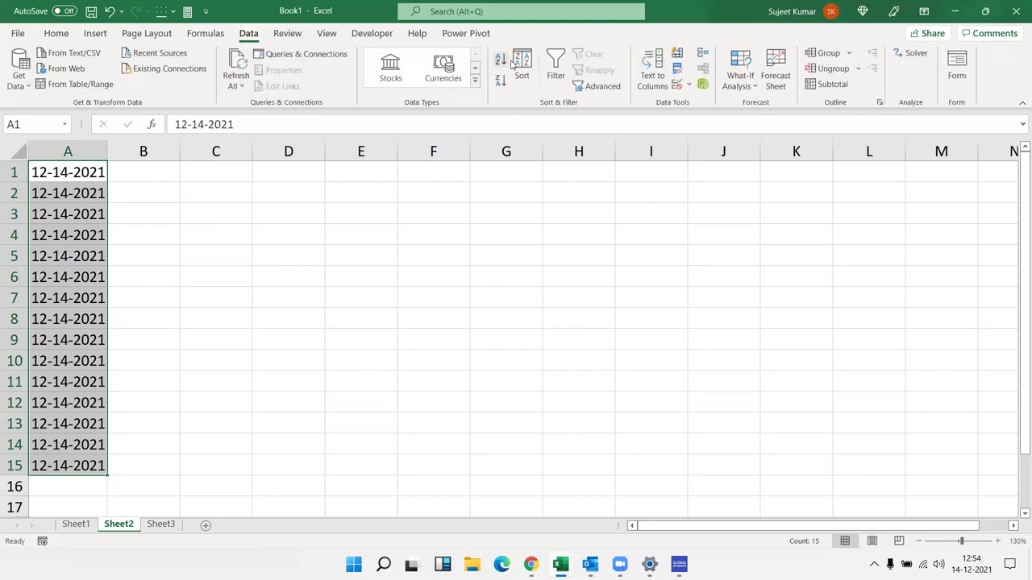
pyautogui.click(654, 72)
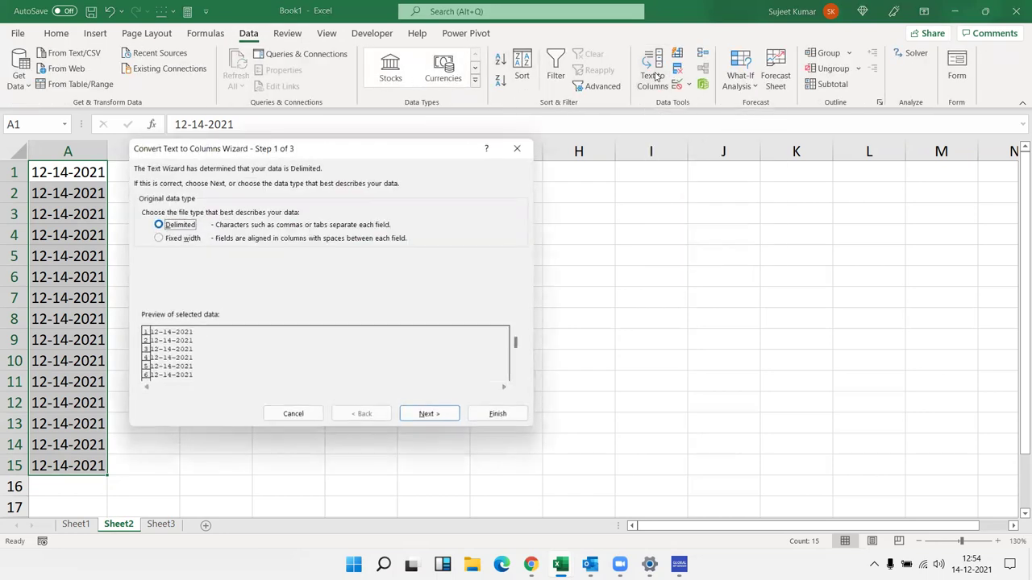
pyautogui.click(431, 417)
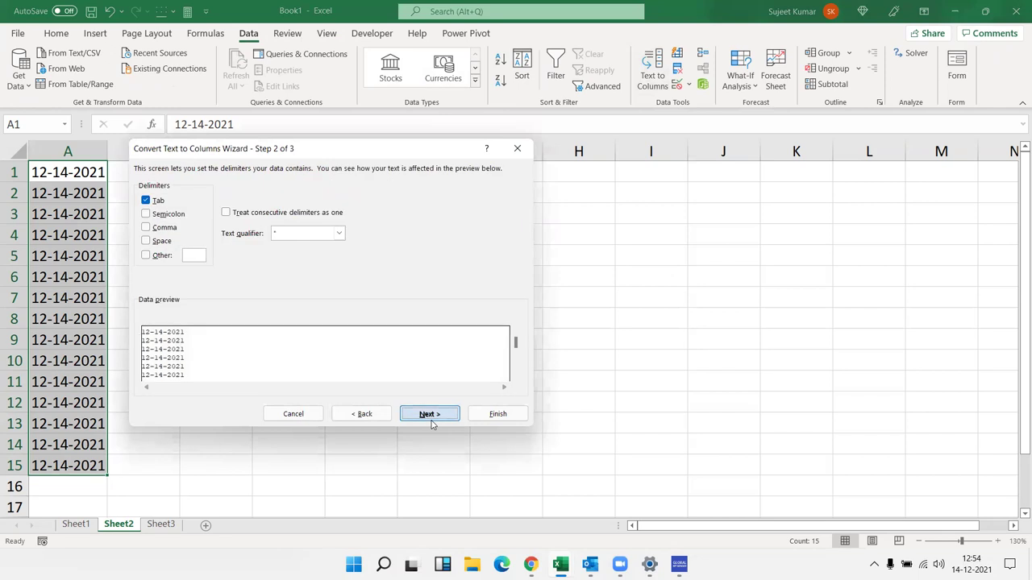
pyautogui.click(429, 414)
pyautogui.click(245, 227)
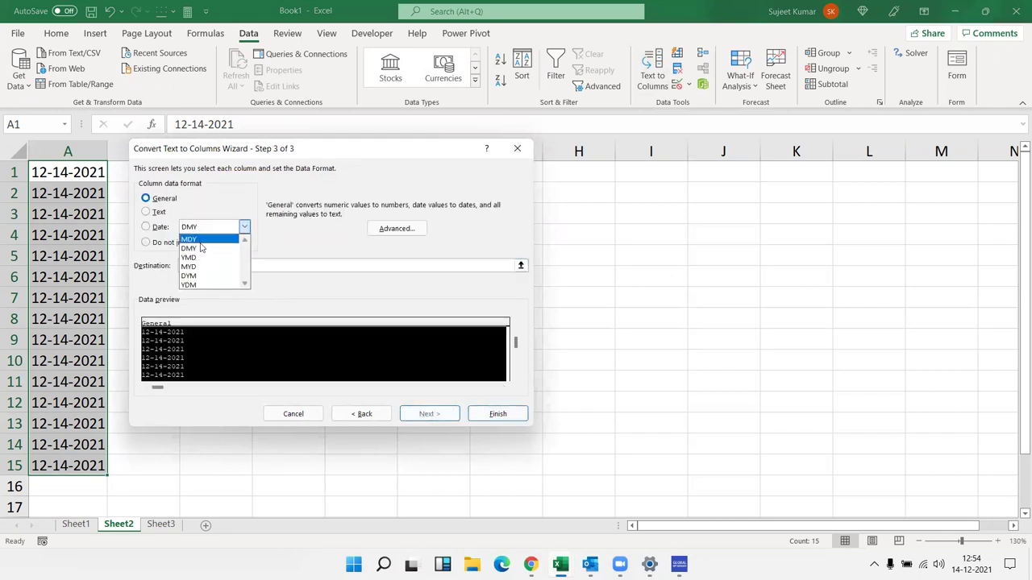
pyautogui.click(200, 240)
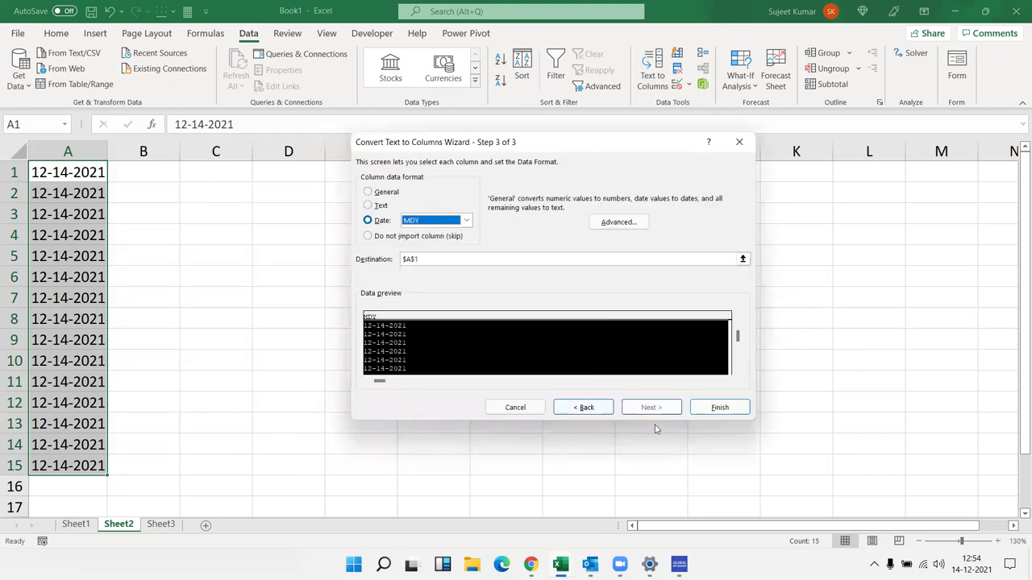
pyautogui.click(720, 408)
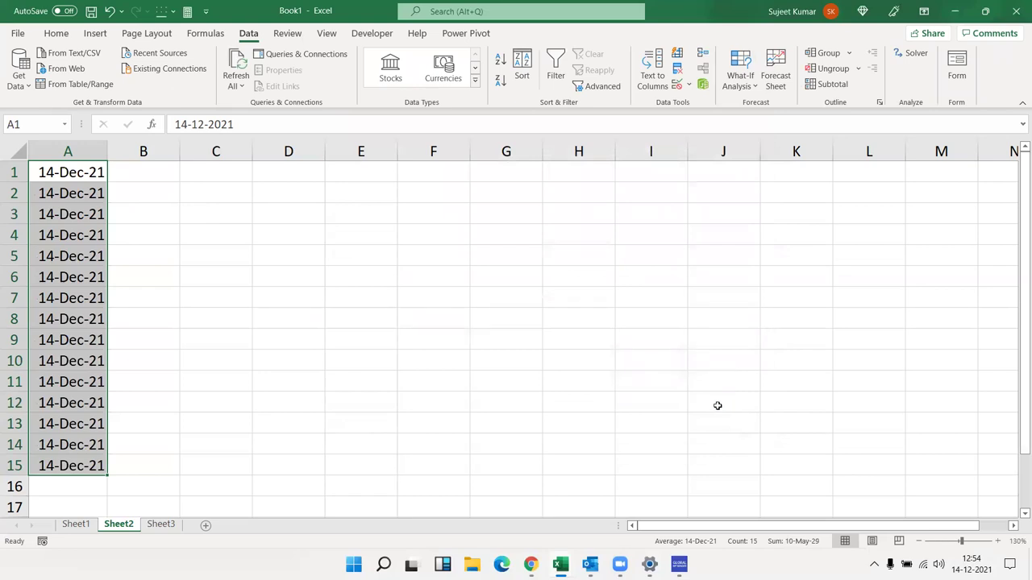
# Undo the date conversion and enter 7/1 in A4
pyautogui.press('Down')
pyautogui.press('Down')
pyautogui.press('Down')
pyautogui.write('7/1')
pyautogui.press('Return')
pyautogui.press('Up')
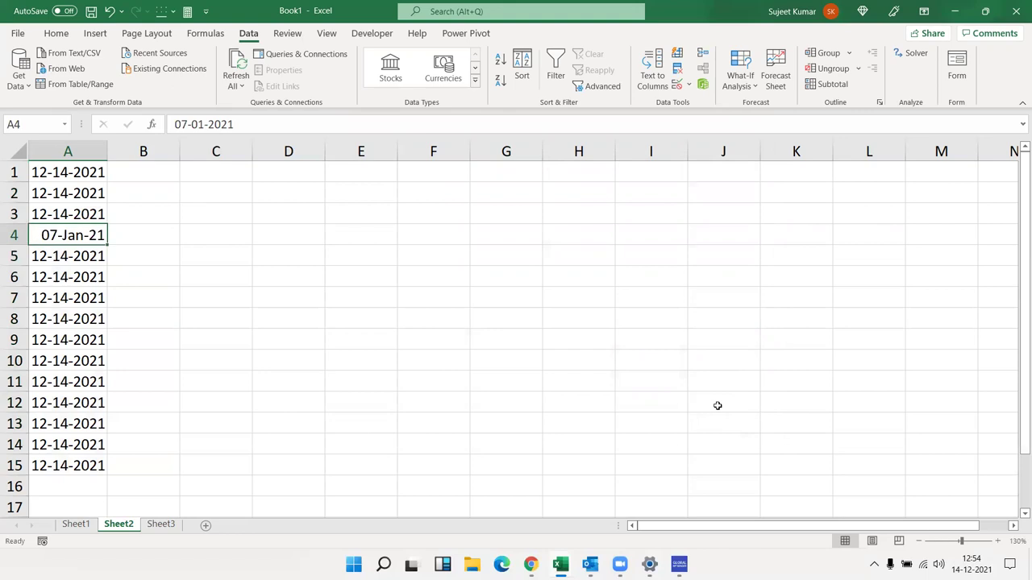
pyautogui.press('Down')
pyautogui.press('Up')
# Enter 8/6 in A9 and select A1:A15
pyautogui.press('Down')
pyautogui.press('Down')
pyautogui.press('Down')
pyautogui.press('Down')
pyautogui.press('Down')
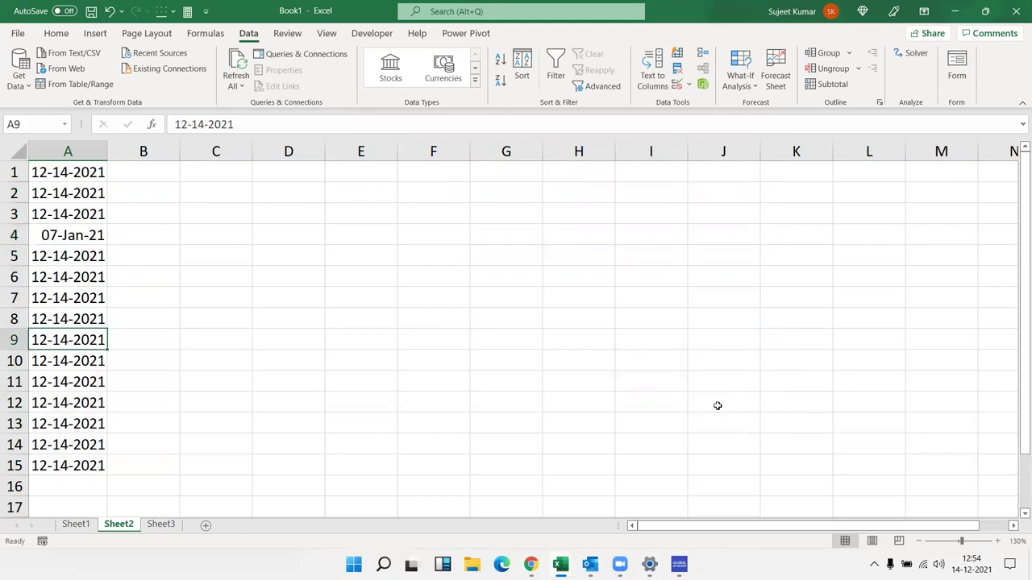
pyautogui.write('8/6')
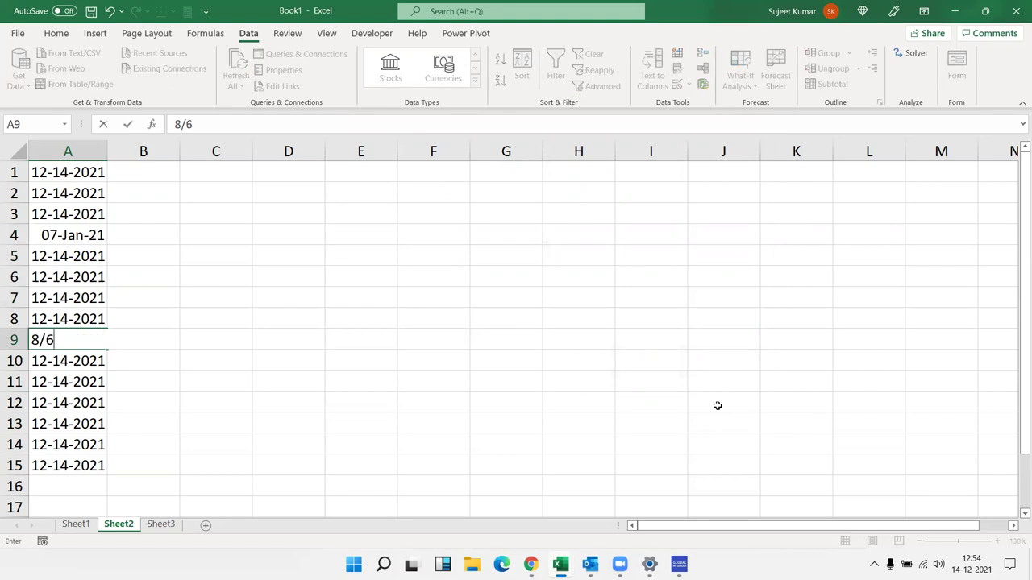
pyautogui.press('Return')
pyautogui.press('Up')
pyautogui.press('Down')
pyautogui.press('Down')
pyautogui.press('Down')
pyautogui.press('Down')
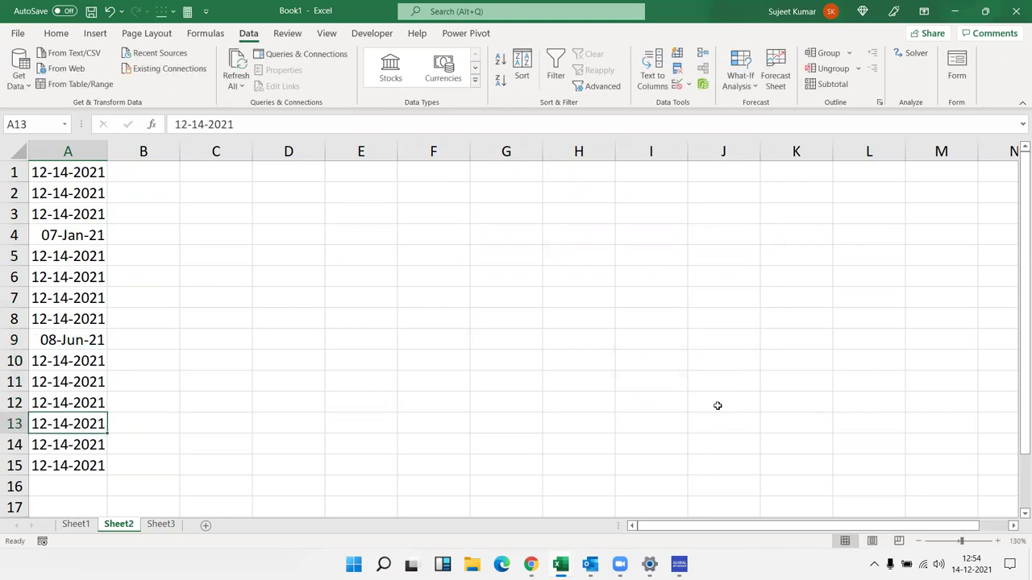
pyautogui.press('Up')
pyautogui.press('Up')
pyautogui.hotkey('ctrl', 'Up')
pyautogui.hotkey('ctrl', 'shift', 'Down')
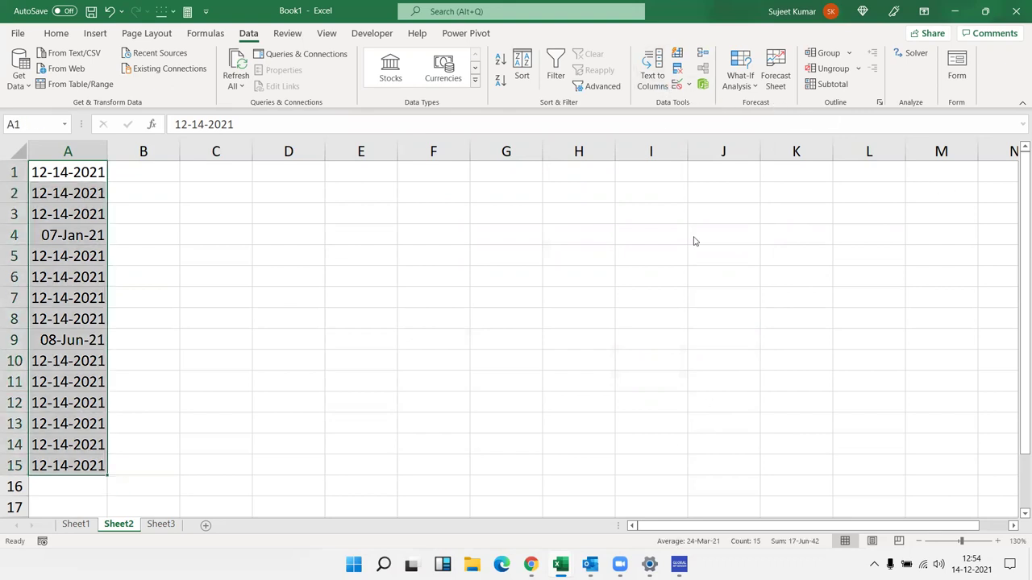
pyautogui.hotkey('alt', 'a')
# Convert A1:A15 with Text to Columns using Date: MDY format
pyautogui.press('e')
pyautogui.click(659, 406)
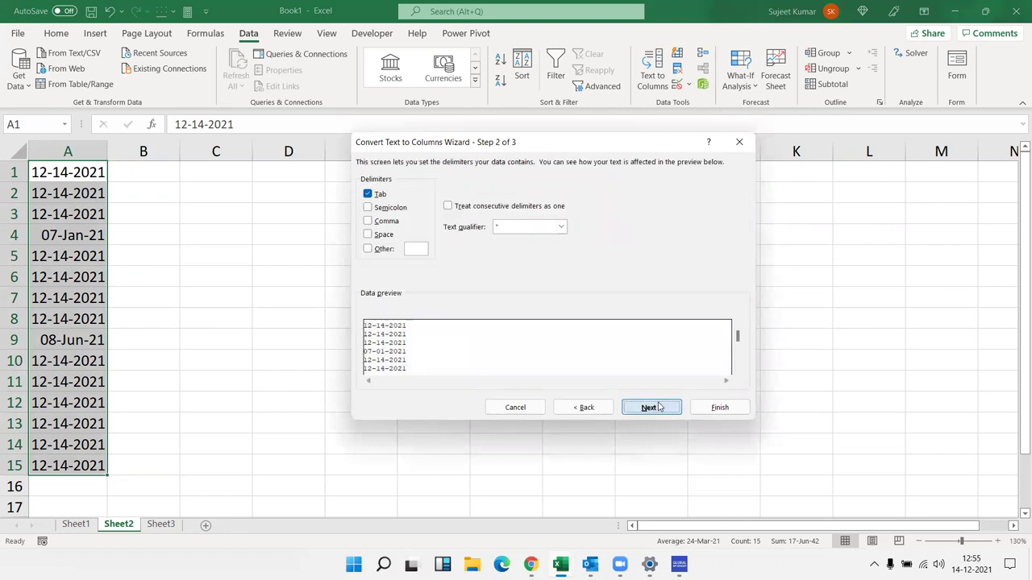
pyautogui.click(659, 407)
pyautogui.click(466, 220)
pyautogui.click(419, 230)
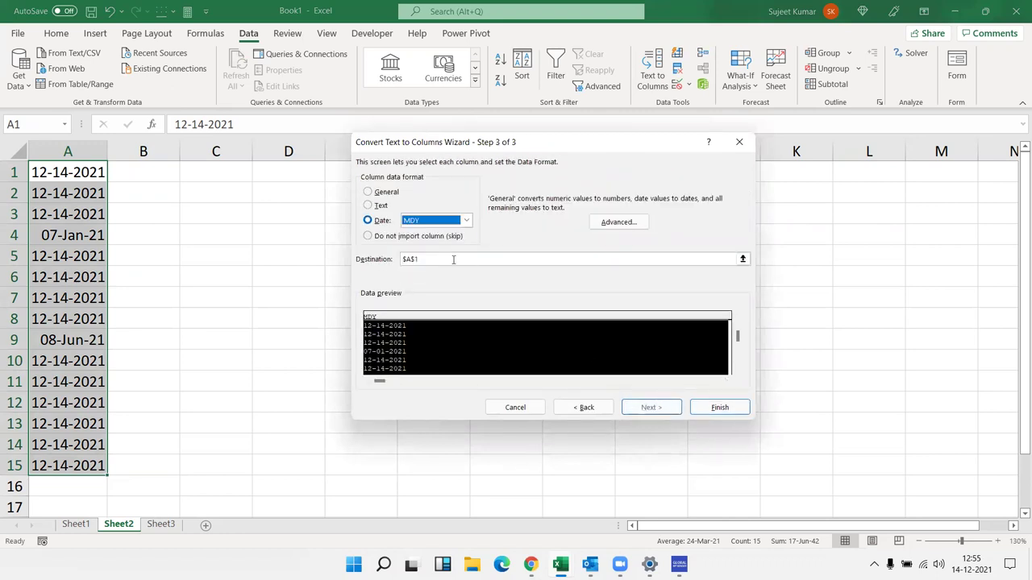
pyautogui.click(719, 408)
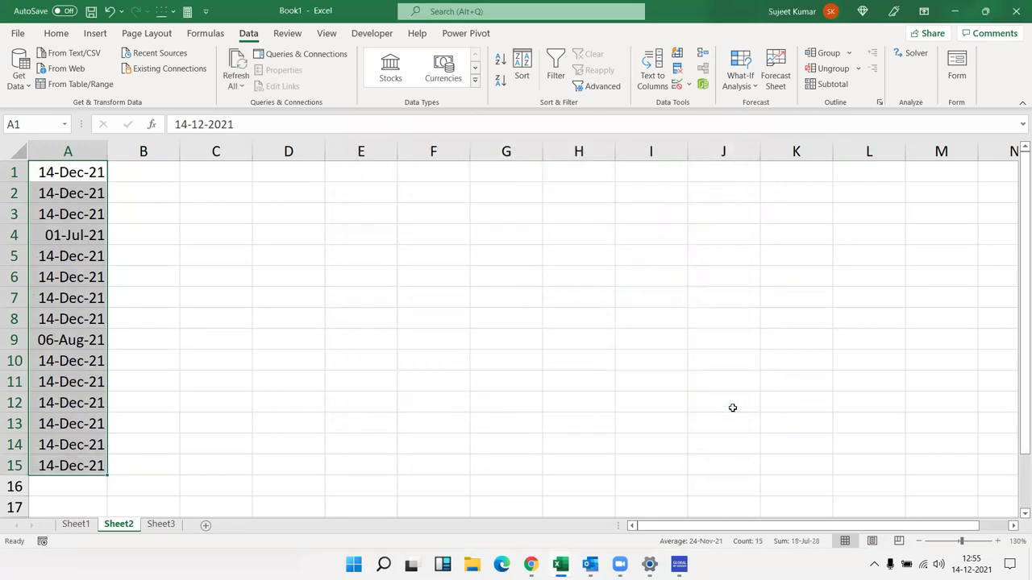
# Inspect the converted dates in A1:A3, A4 (01-Jul-21) and A9 (06-Aug-21)
pyautogui.moveTo(76, 216); pyautogui.dragTo(83, 194)
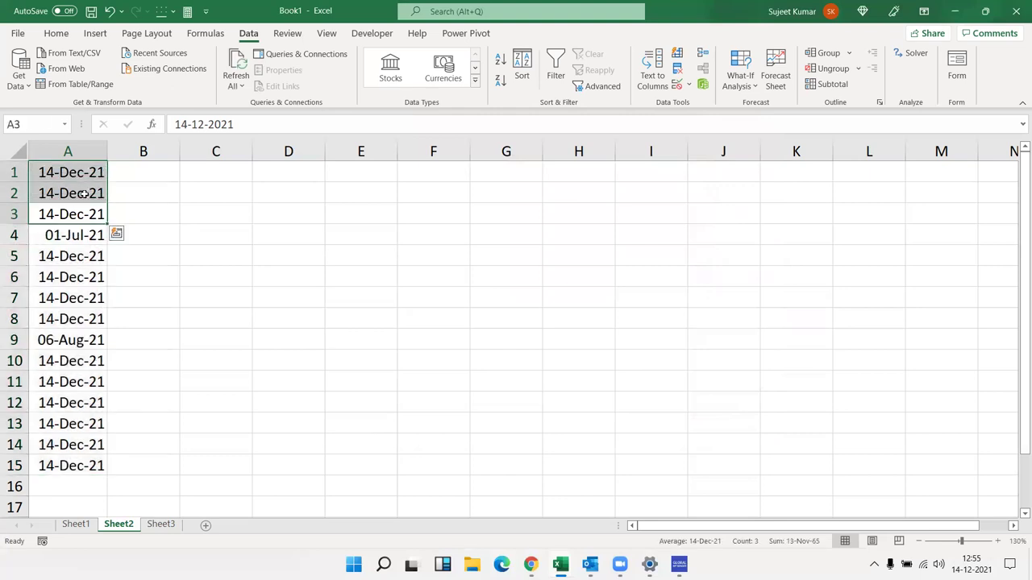
pyautogui.click(77, 236)
pyautogui.click(66, 345)
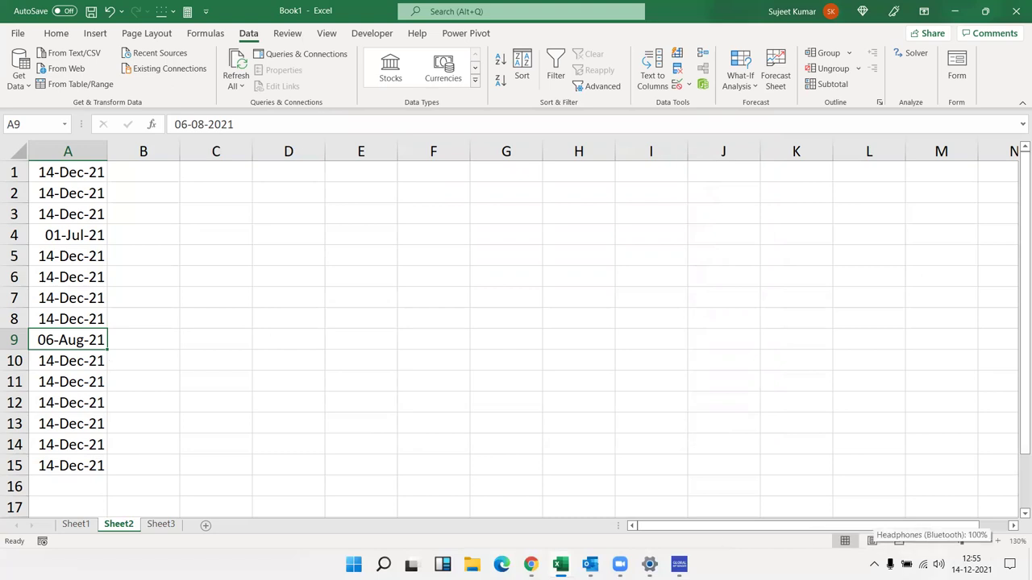
pyautogui.moveTo(976, 565)
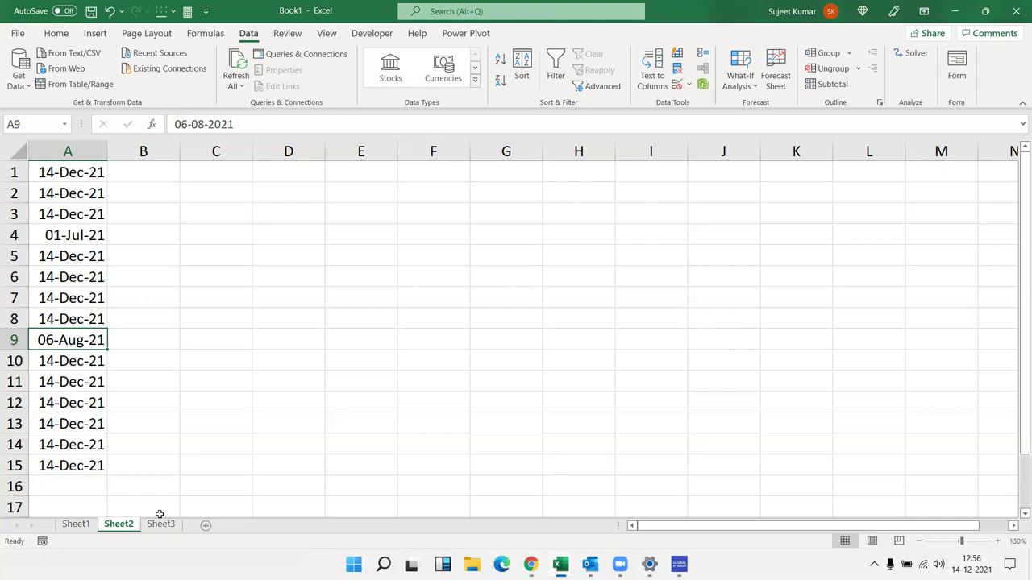
pyautogui.hotkey('ctrl', 'Home')
pyautogui.hotkey('ctrl', 'shift', 'Down')
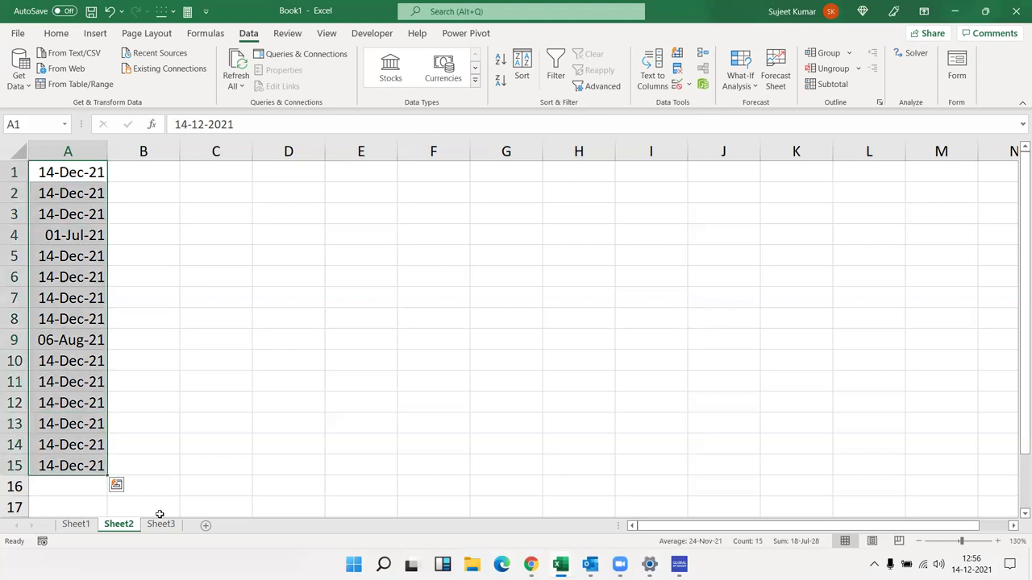
pyautogui.click(656, 91)
pyautogui.click(651, 408)
pyautogui.click(650, 409)
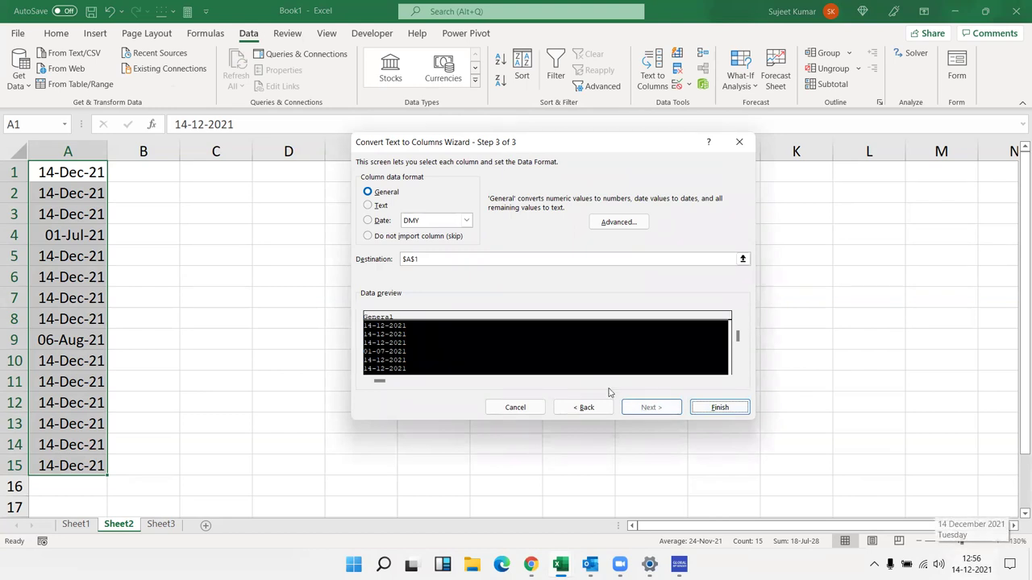
pyautogui.click(435, 222)
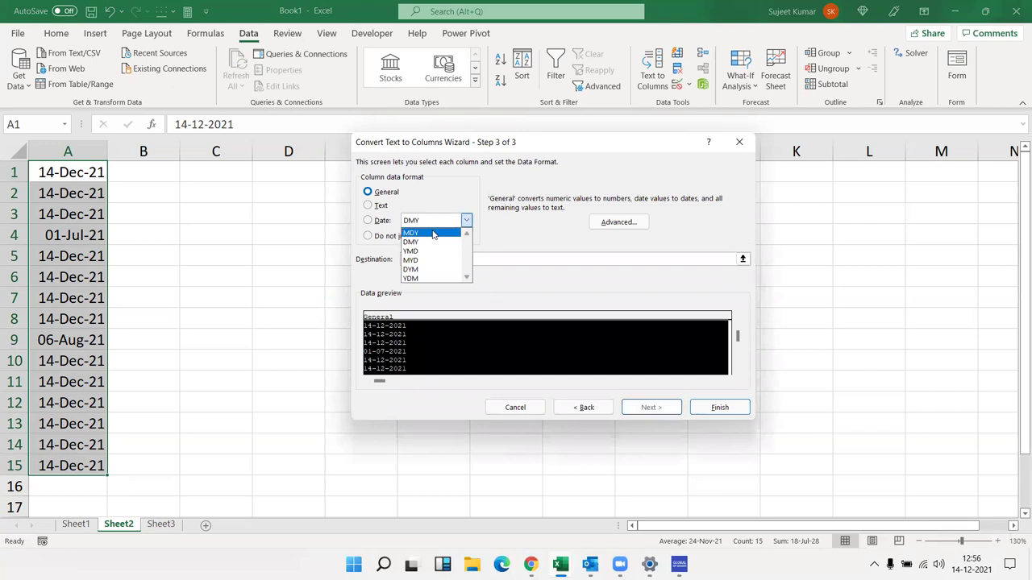
pyautogui.click(433, 233)
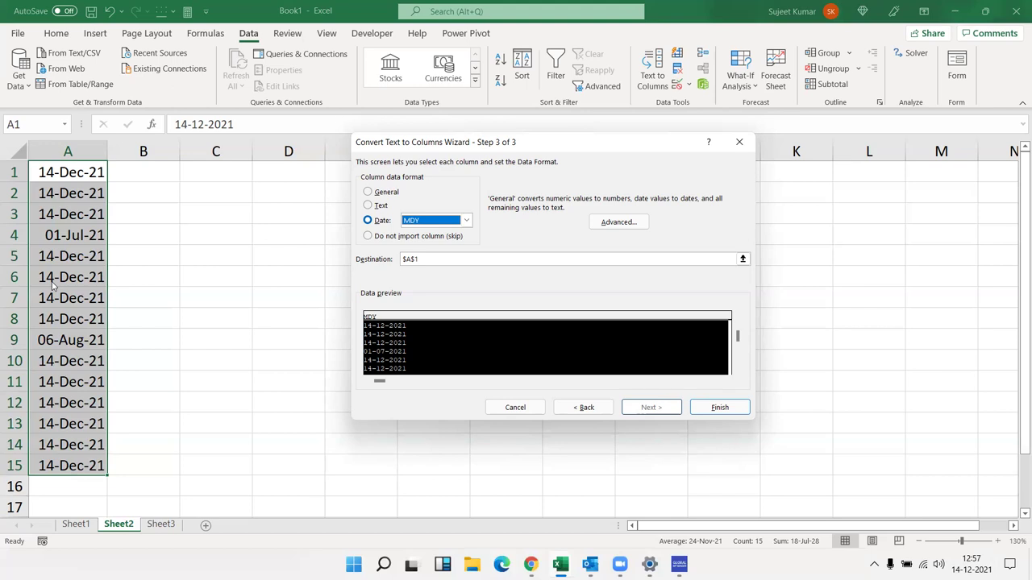
pyautogui.press('Return')
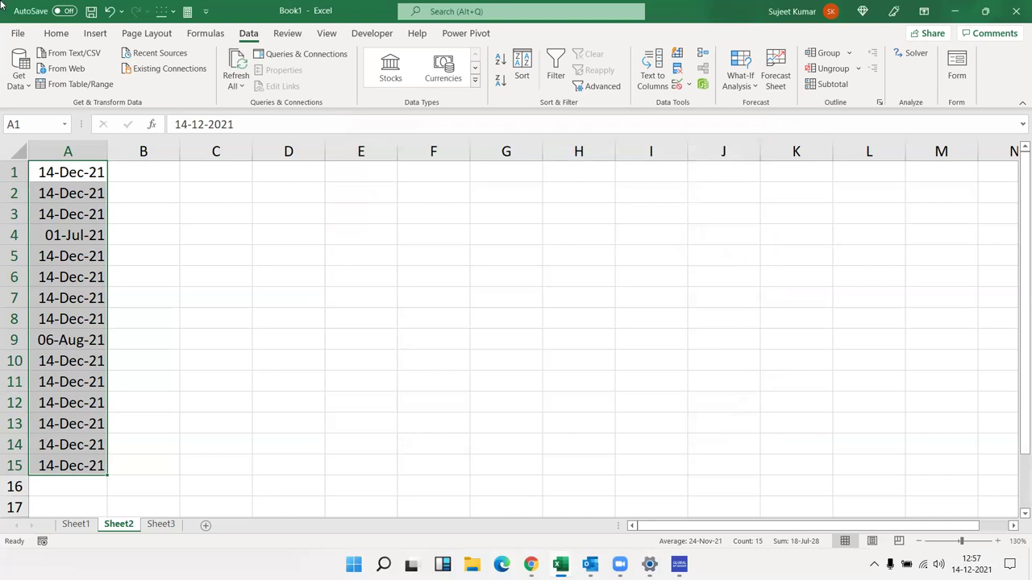
pyautogui.click(55, 33)
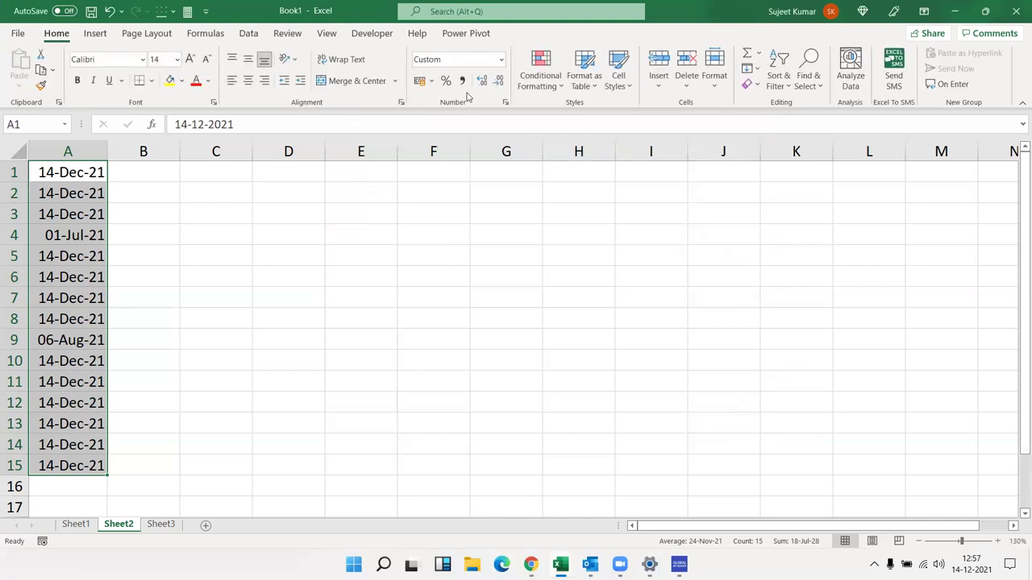
pyautogui.click(447, 82)
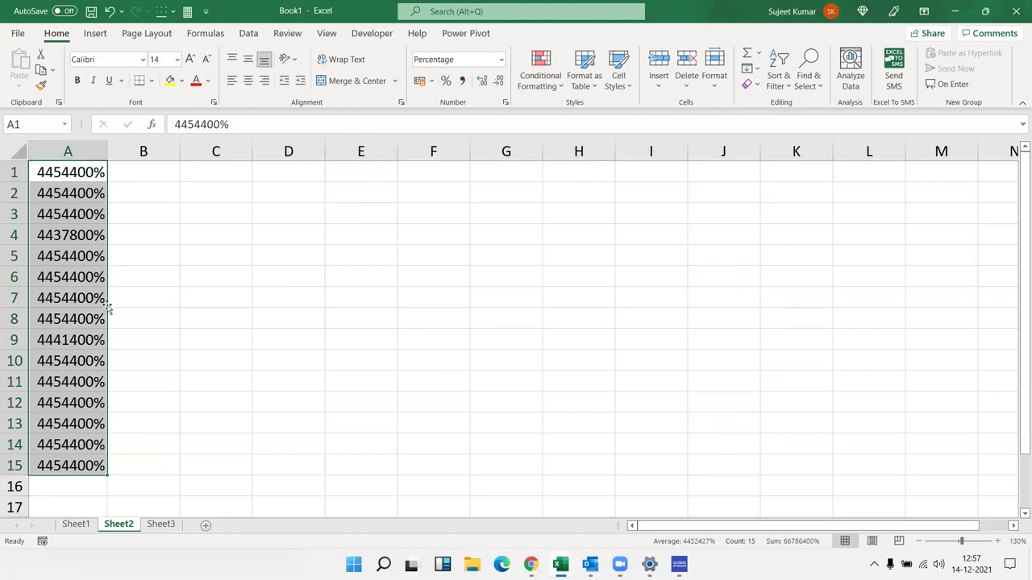
pyautogui.hotkey('ctrl', 'z')
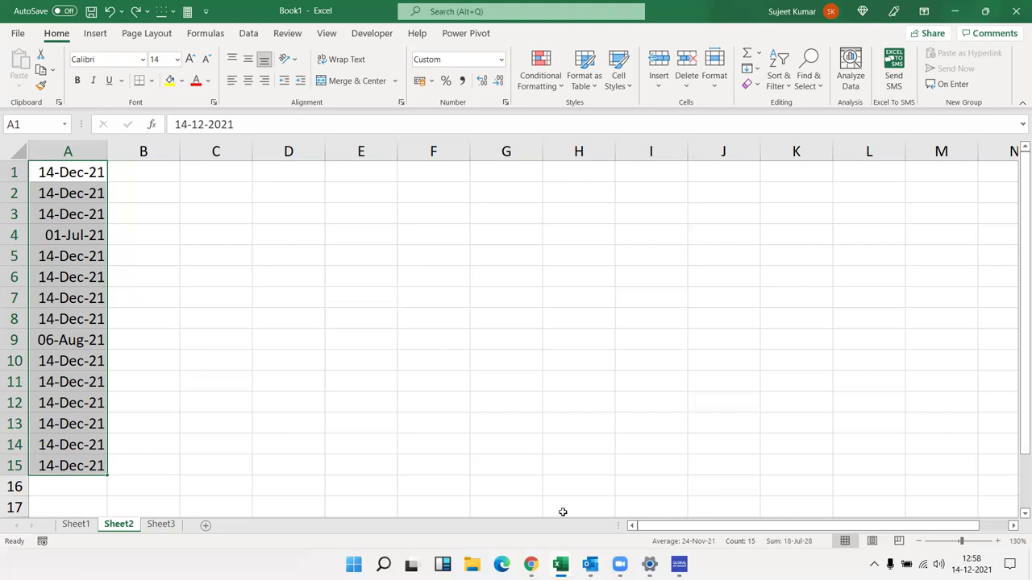
pyautogui.moveTo(971, 564)
pyautogui.click(250, 33)
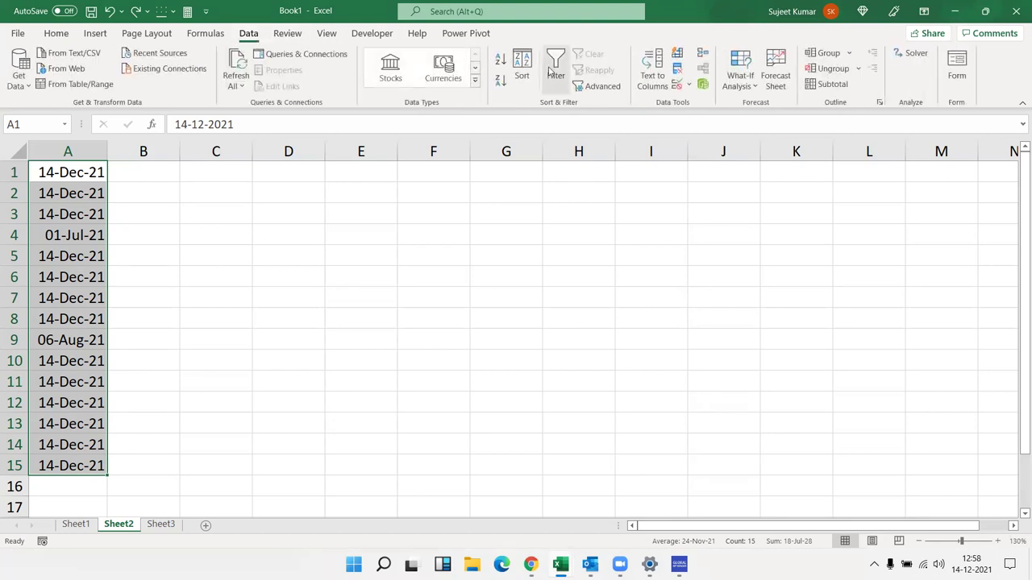
pyautogui.click(652, 77)
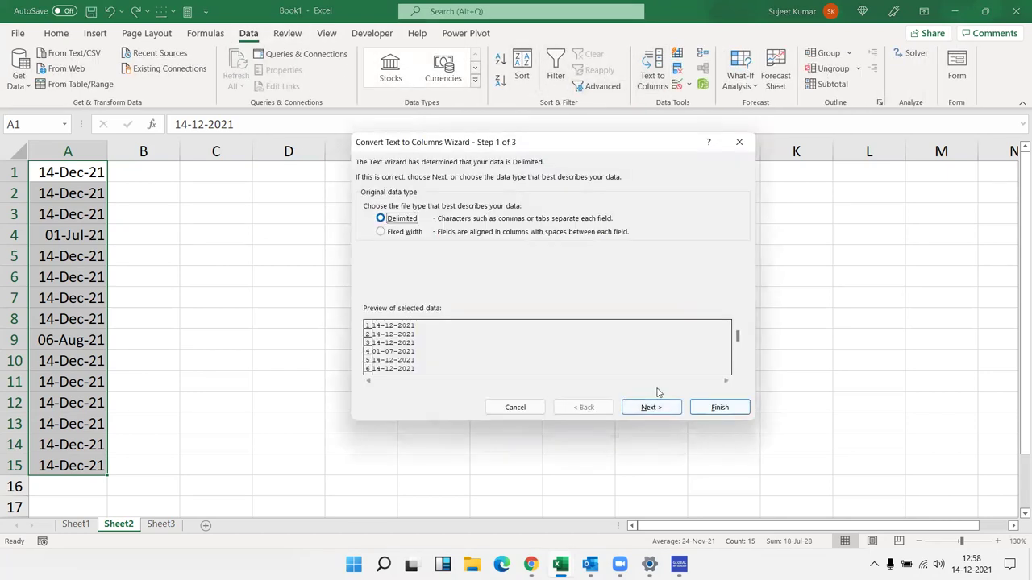
pyautogui.click(659, 410)
pyautogui.click(659, 410)
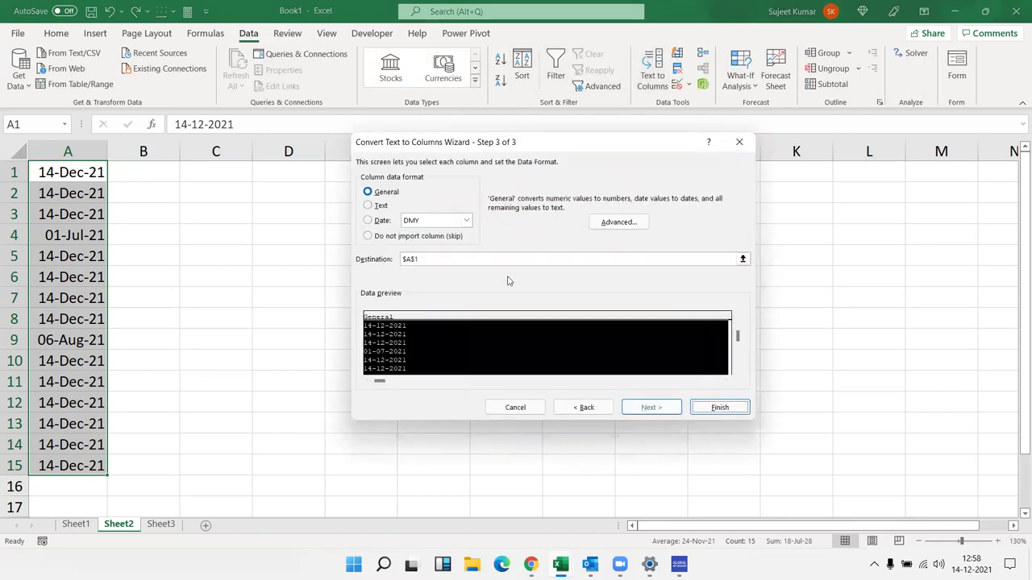
pyautogui.click(410, 222)
pyautogui.click(424, 233)
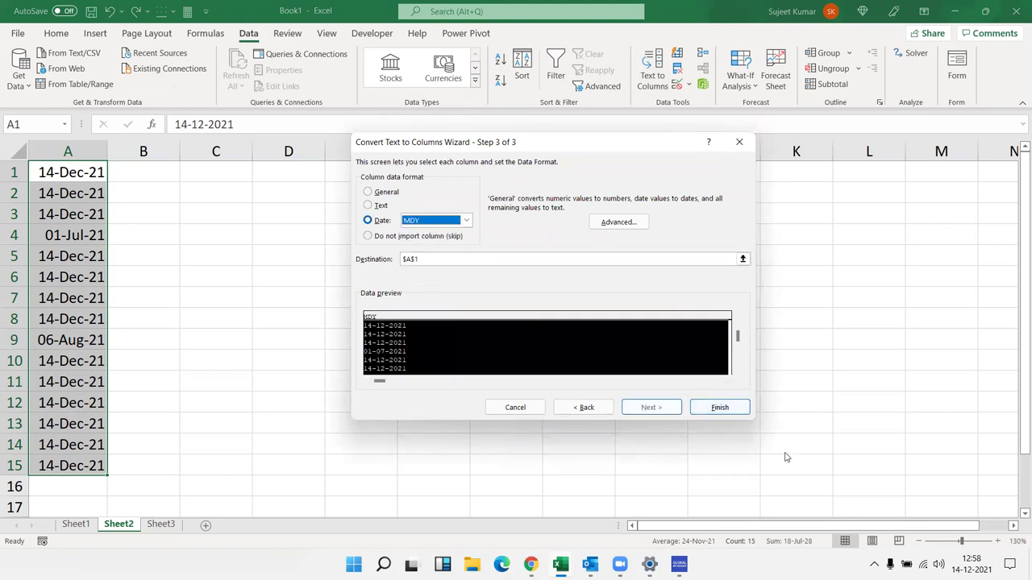
pyautogui.click(727, 408)
pyautogui.click(719, 407)
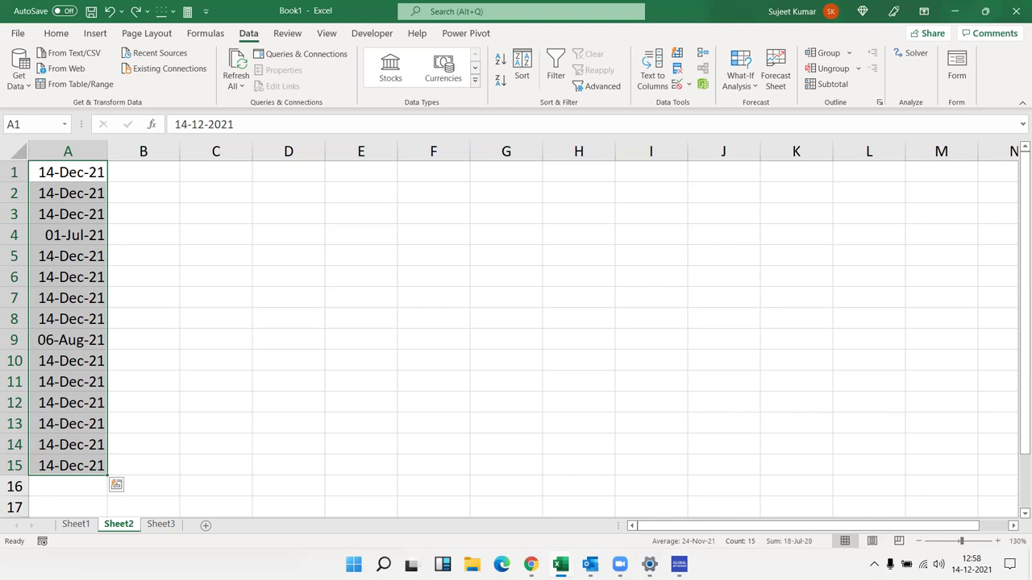
# On Sheet1, enter 1/1 in B10 and today's date in C10
pyautogui.click(76, 524)
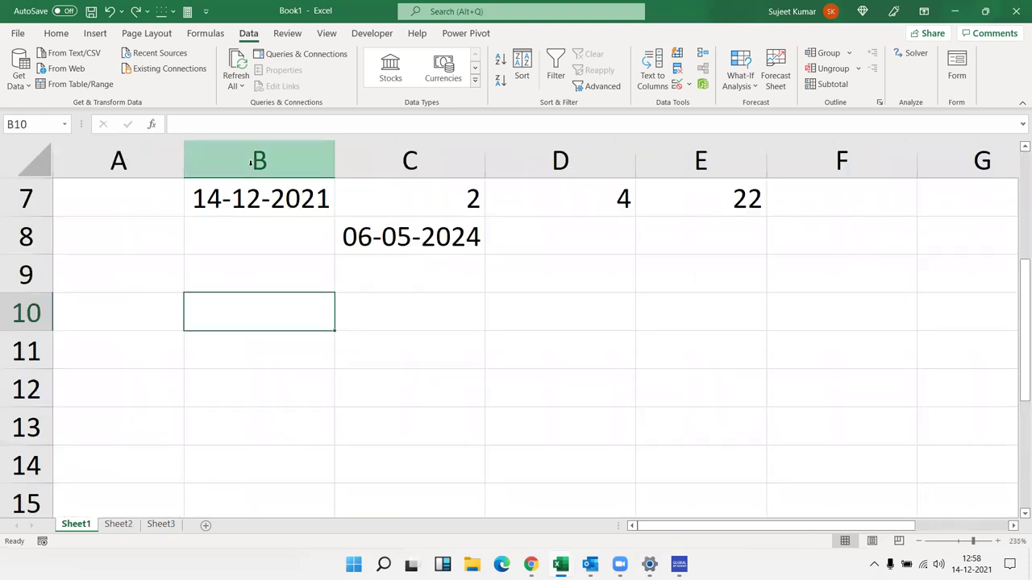
pyautogui.click(262, 189)
pyautogui.click(247, 317)
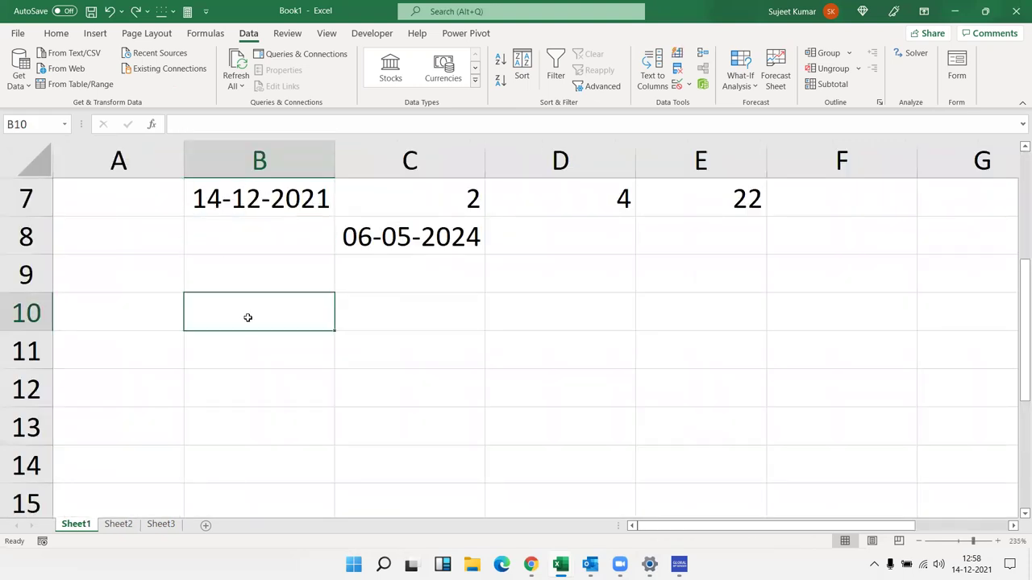
pyautogui.write('1/1')
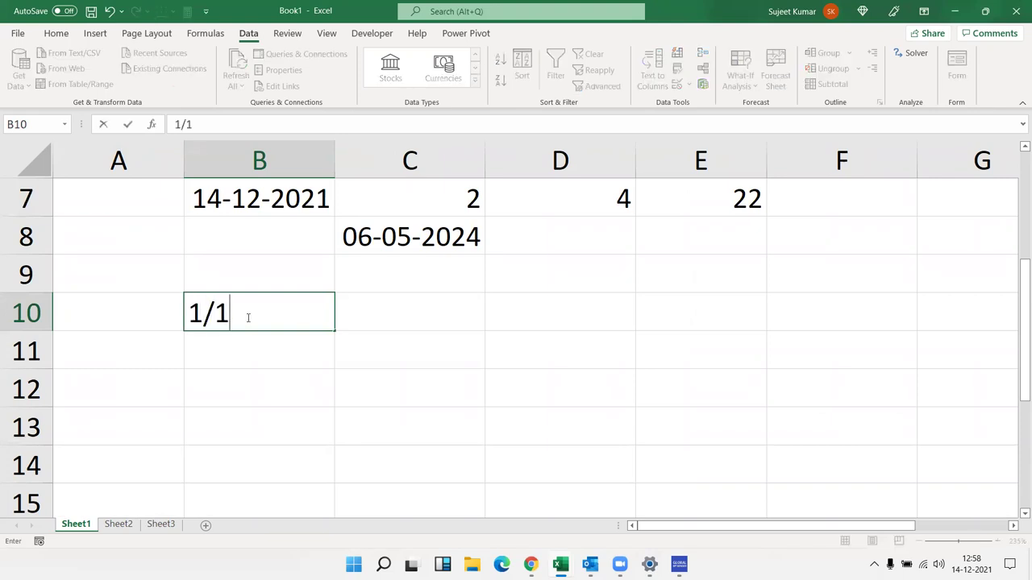
pyautogui.press('Tab')
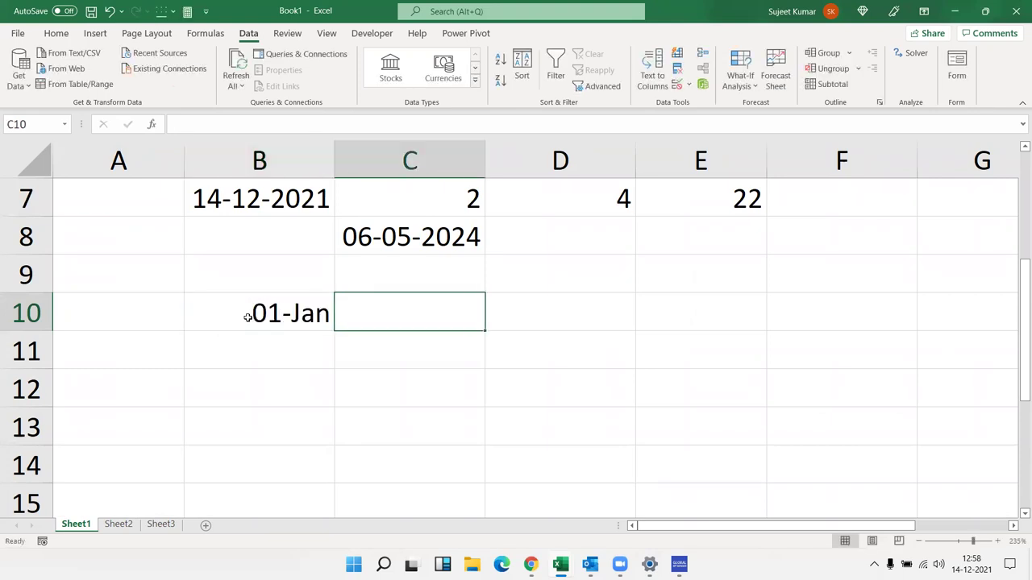
pyautogui.hotkey('ctrl', ';')
pyautogui.press('Return')
pyautogui.press('Up')
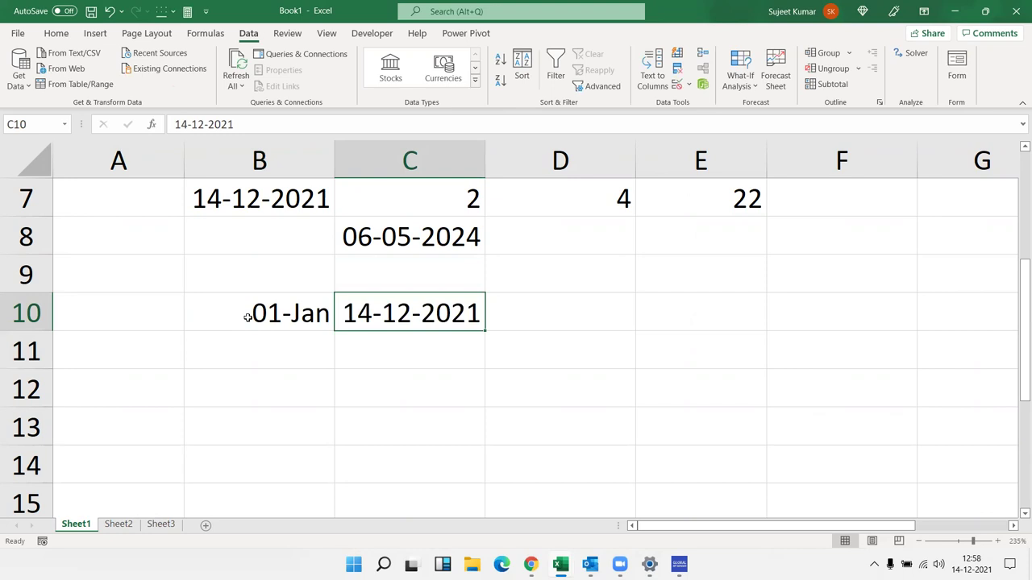
# Enter =C10-B10 in D10, giving 347 days
pyautogui.press('Right')
pyautogui.write('=')
pyautogui.press('Left')
pyautogui.write('+')
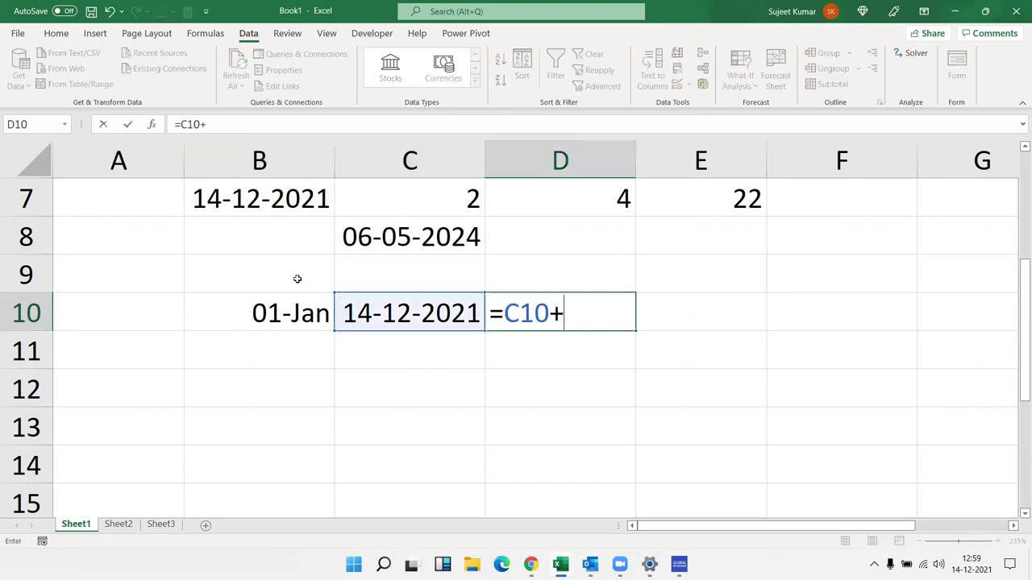
pyautogui.press('Left')
pyautogui.press('BackSpace')
pyautogui.press('BackSpace')
pyautogui.press('BackSpace')
pyautogui.press('BackSpace')
pyautogui.write('-')
pyautogui.press('Left')
pyautogui.press('Left')
pyautogui.hotkey('ctrl', 'Return')
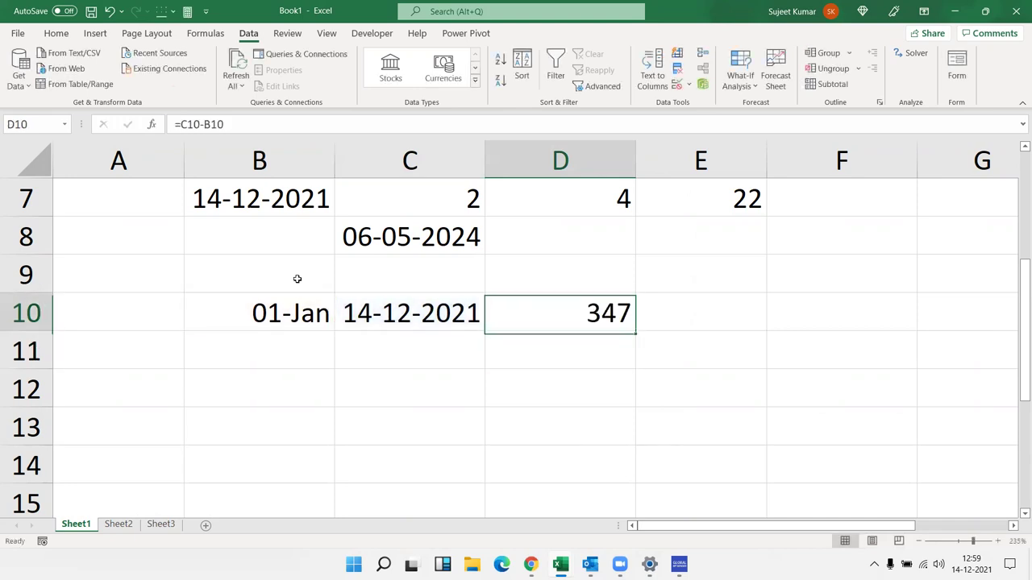
pyautogui.press('Right')
# Enter a first DAYS formula in E10, which returns a negative result
pyautogui.write('=dys')
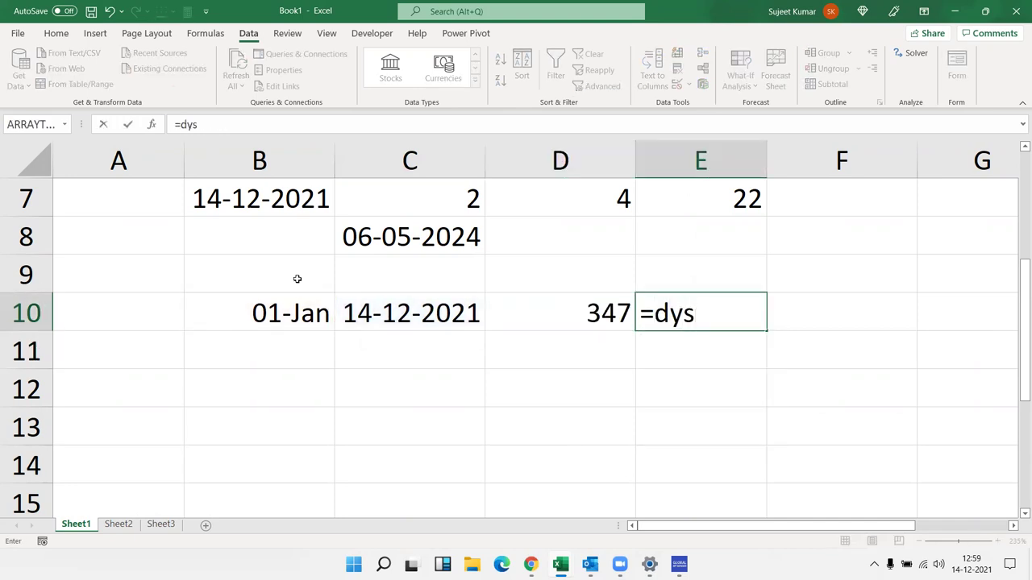
pyautogui.press('BackSpace')
pyautogui.press('BackSpace')
pyautogui.write('ay')
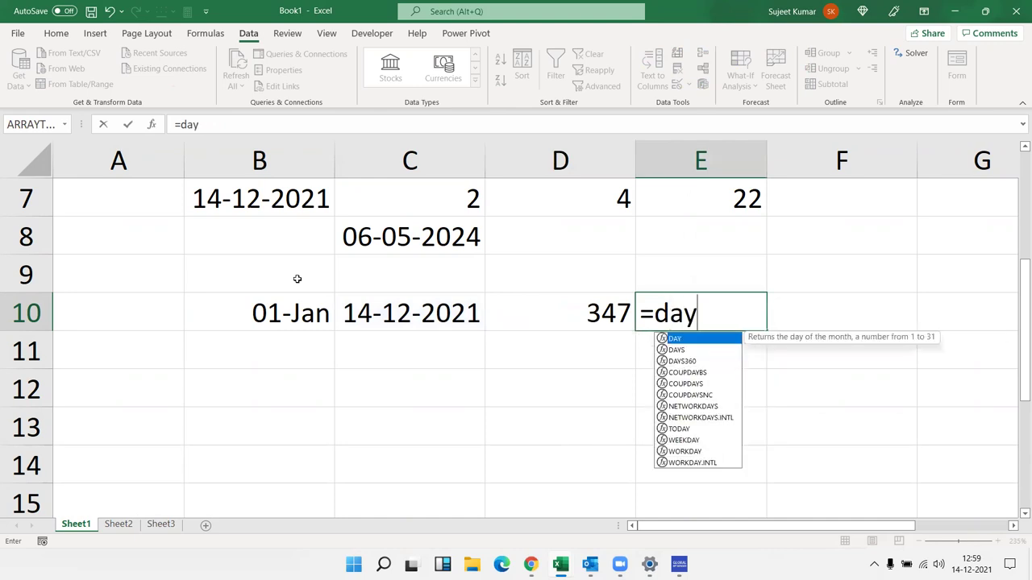
pyautogui.press('Down')
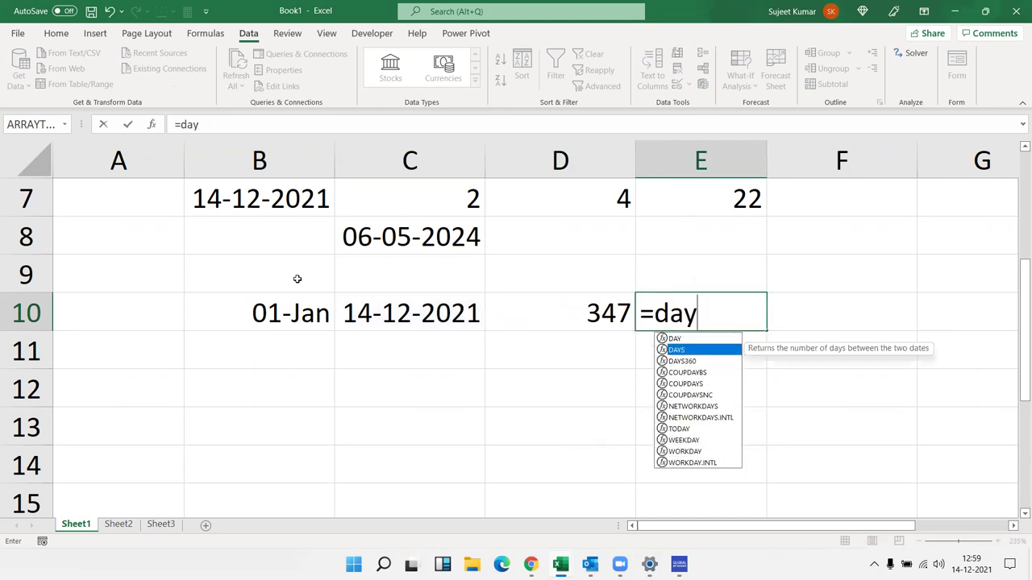
pyautogui.press('Tab')
pyautogui.press('Left')
pyautogui.press('Left')
pyautogui.press('Left')
pyautogui.write(',')
pyautogui.press('Left')
pyautogui.press('Left')
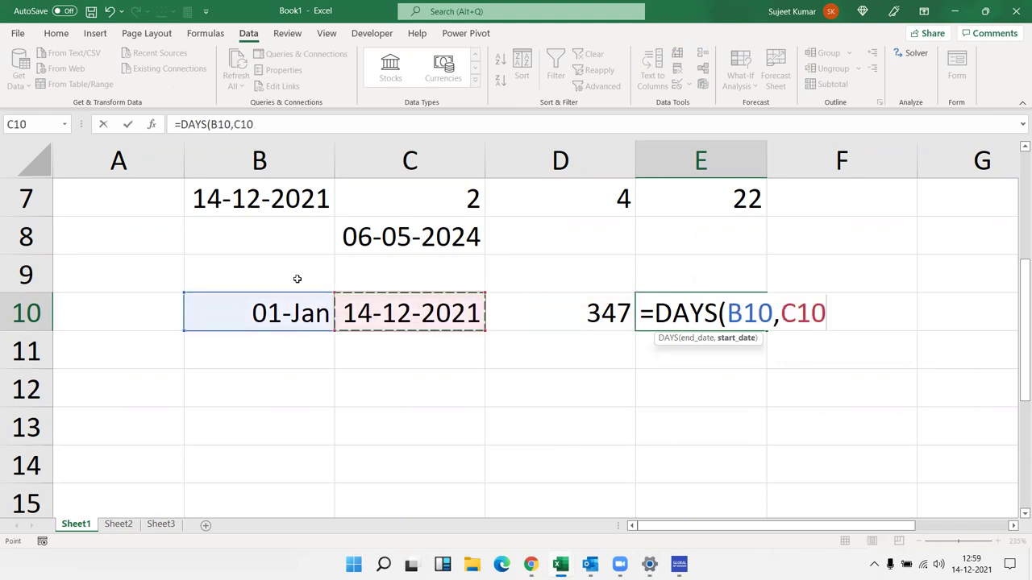
pyautogui.press('Return')
pyautogui.press('Up')
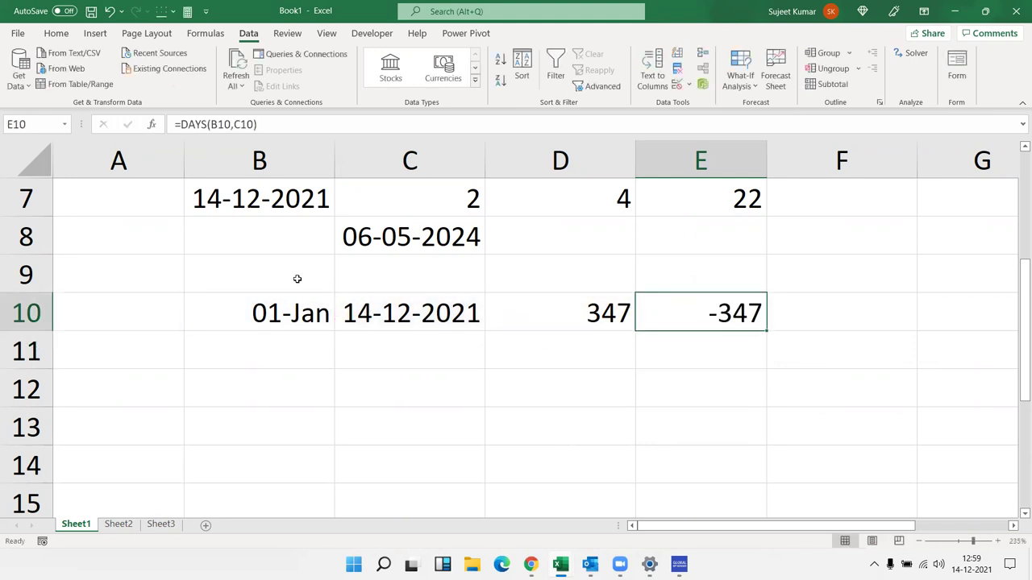
# Re-enter E10 as =DAYS(C10,B10) so it returns 347 days
pyautogui.write('=')
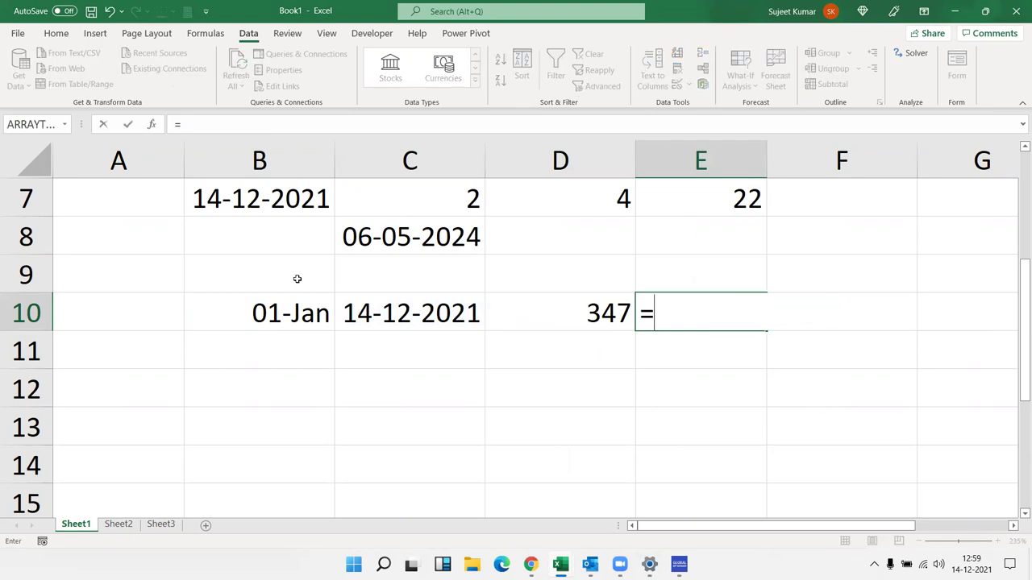
pyautogui.write('days')
pyautogui.press('Tab')
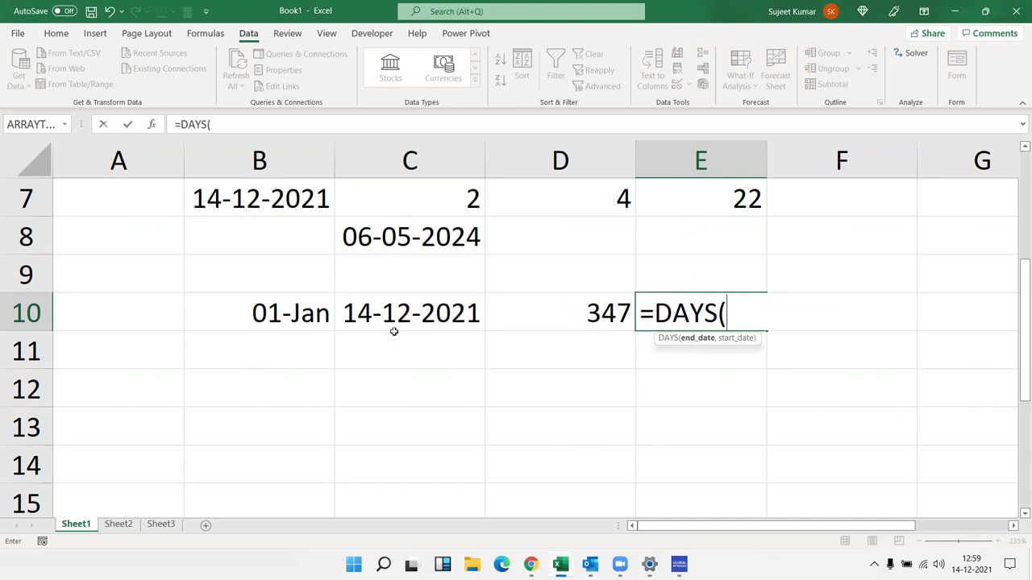
pyautogui.click(396, 334)
pyautogui.click(396, 316)
pyautogui.write(',')
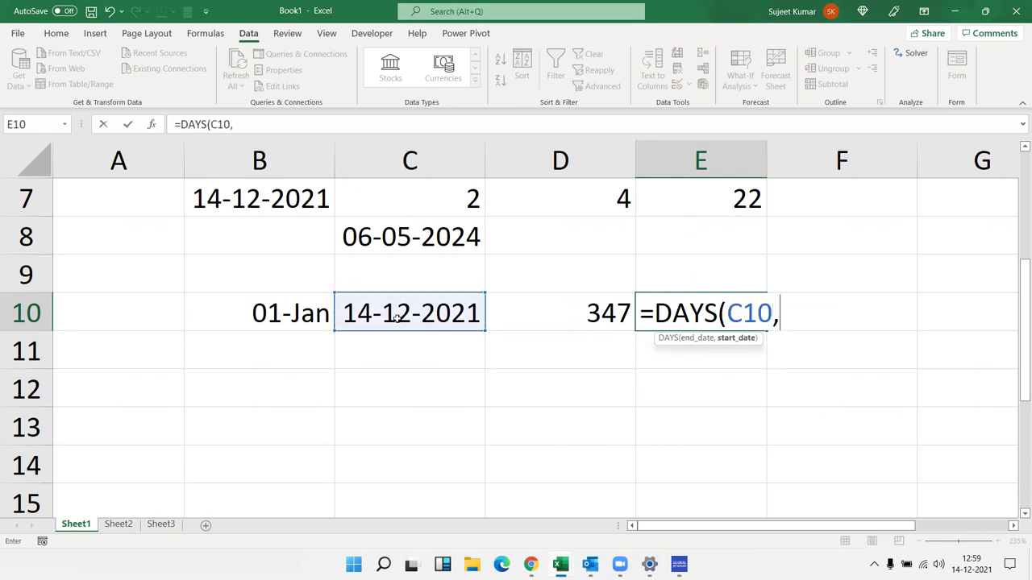
pyautogui.click(271, 316)
pyautogui.press('Return')
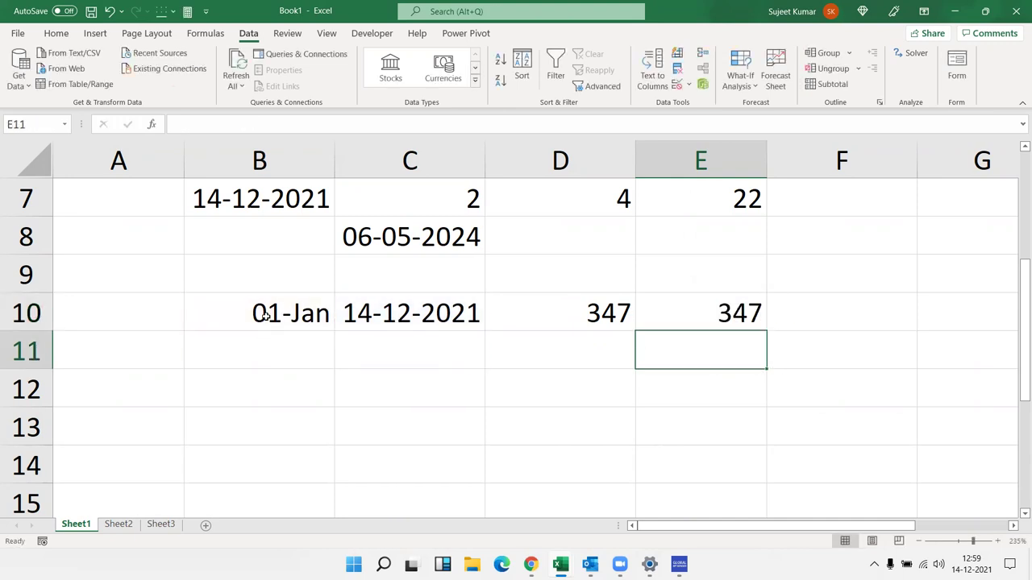
# Fill the B10:C10 dates down into row 11 and start a NETWORKDAYS formula in D11
pyautogui.moveTo(299, 312); pyautogui.dragTo(367, 345)
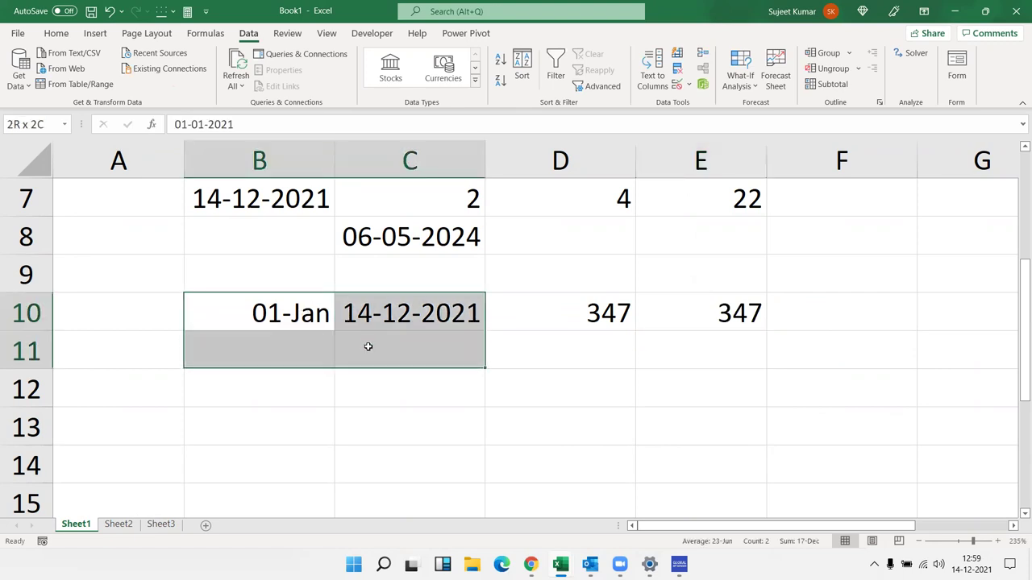
pyautogui.hotkey('ctrl', 'd')
pyautogui.click(529, 357)
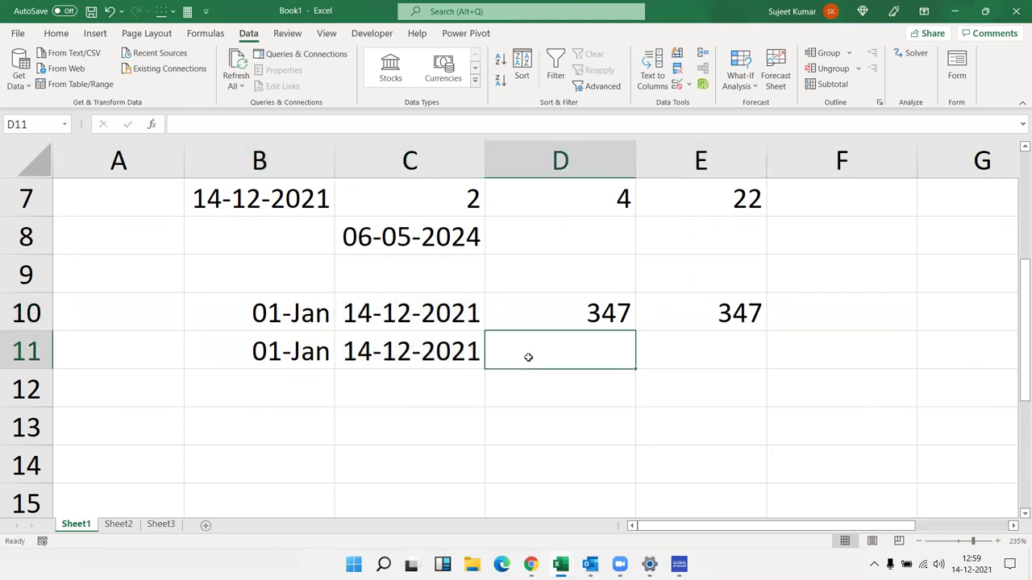
pyautogui.write('=n')
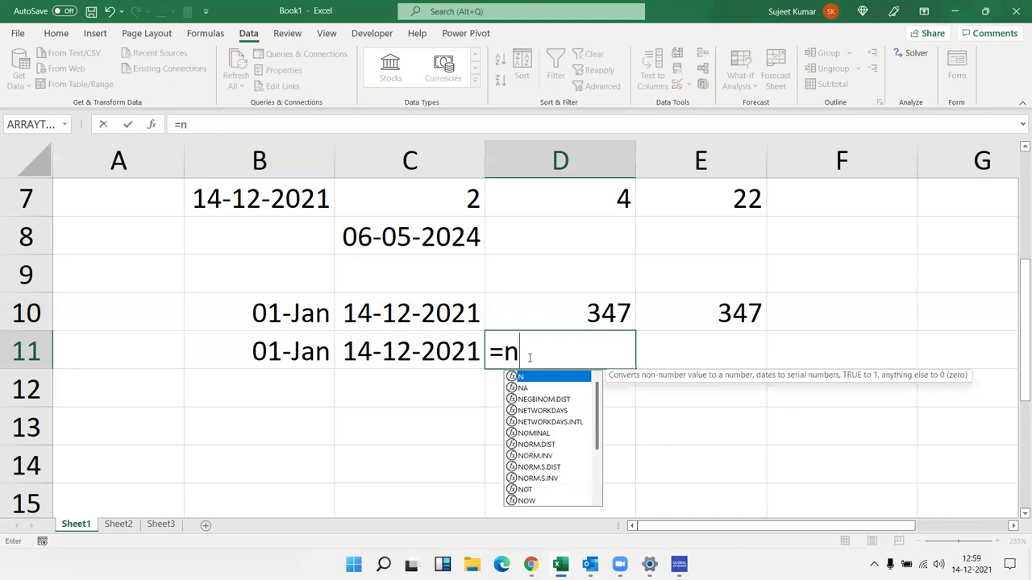
pyautogui.write('et')
# Complete D11 as =NETWORKDAYS(B11,C11,F7:F13), returning 248 working days, and review its ranges
pyautogui.press('Tab')
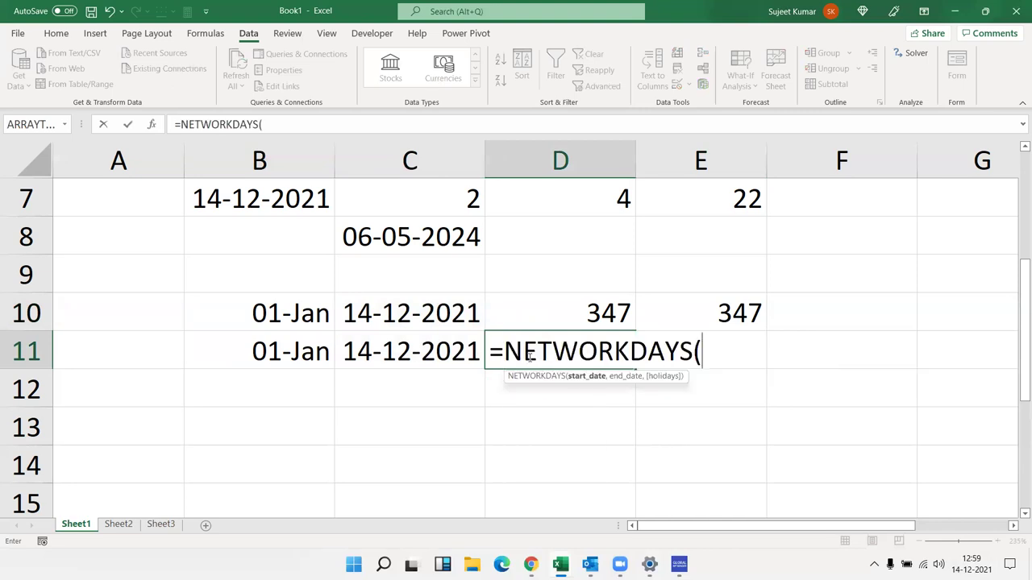
pyautogui.press('Left')
pyautogui.press('Left')
pyautogui.write(',')
pyautogui.press('Left')
pyautogui.write(',')
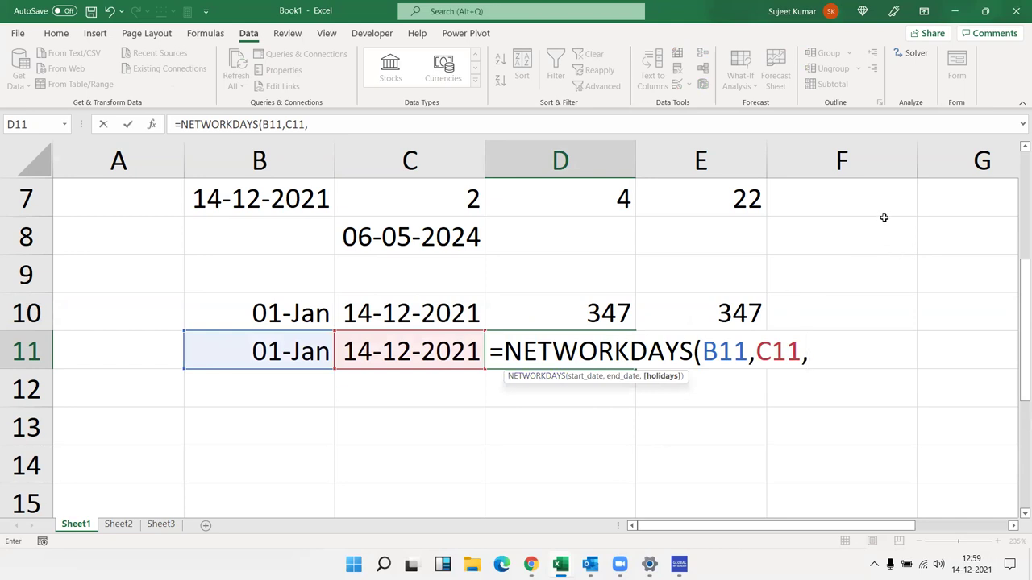
pyautogui.moveTo(882, 184); pyautogui.dragTo(901, 411)
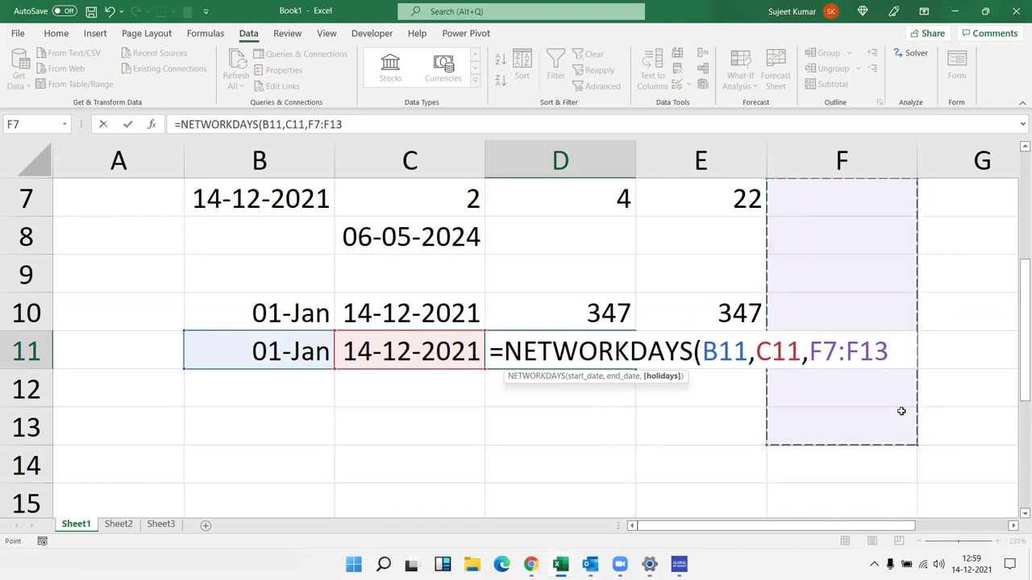
pyautogui.press('Return')
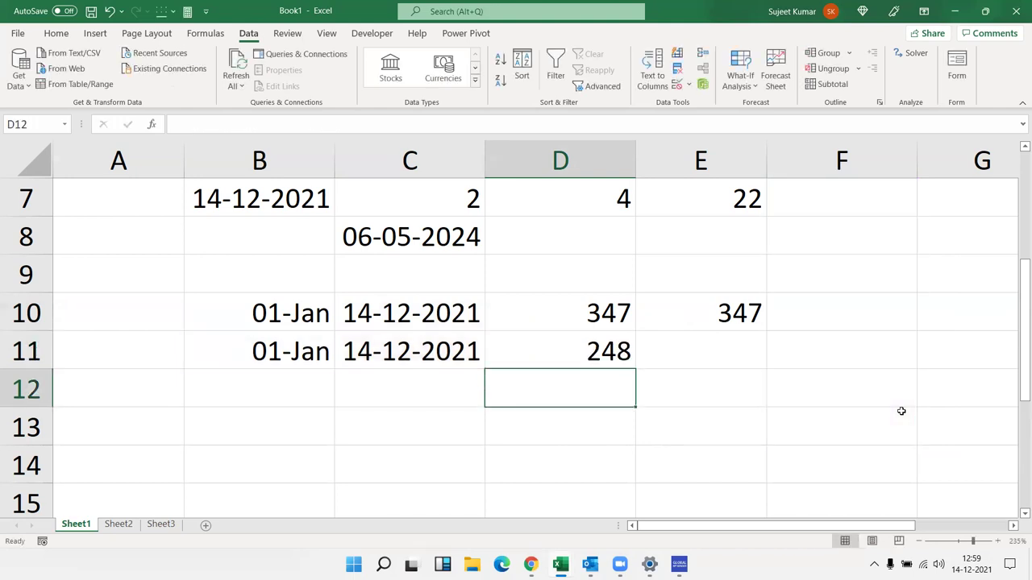
pyautogui.press('Up')
pyautogui.press('F2')
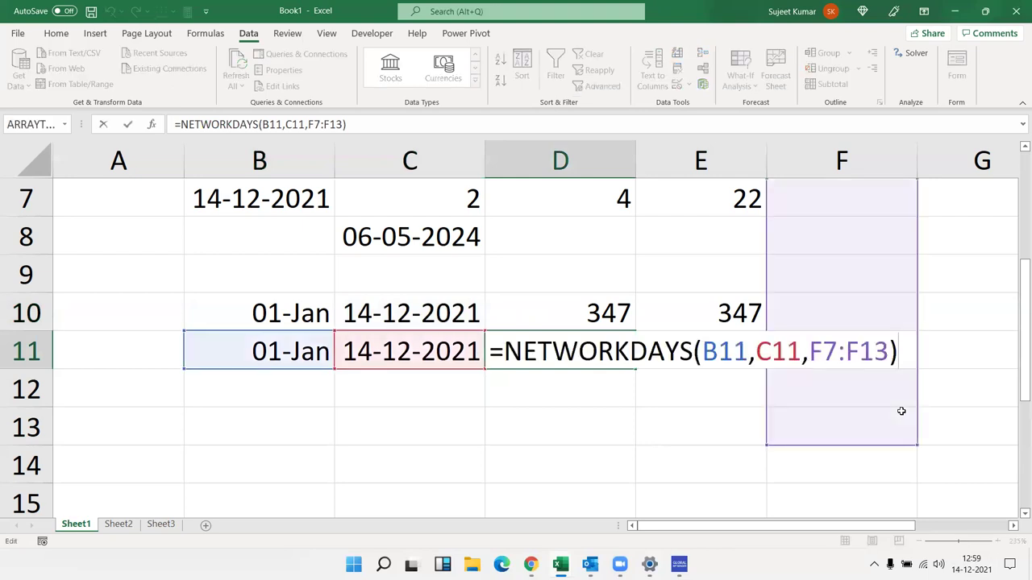
pyautogui.press('Escape')
pyautogui.press('Left')
pyautogui.press('Left')
# Copy the row 11 dates down into row 12 with Ctrl+D
pyautogui.hotkey('shift', 'Right')
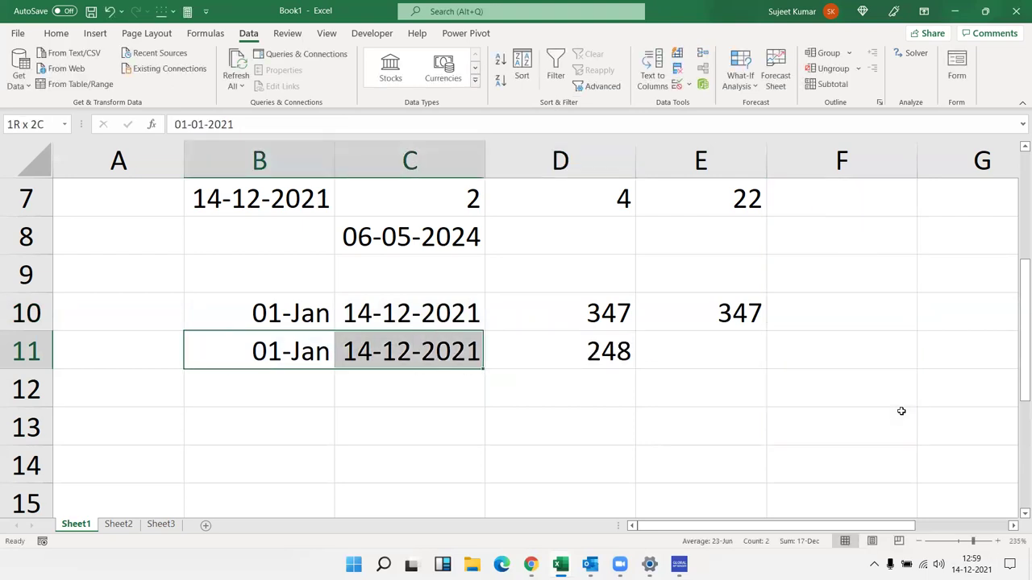
pyautogui.hotkey('shift', 'Down')
pyautogui.hotkey('ctrl', 'd')
pyautogui.press('Right')
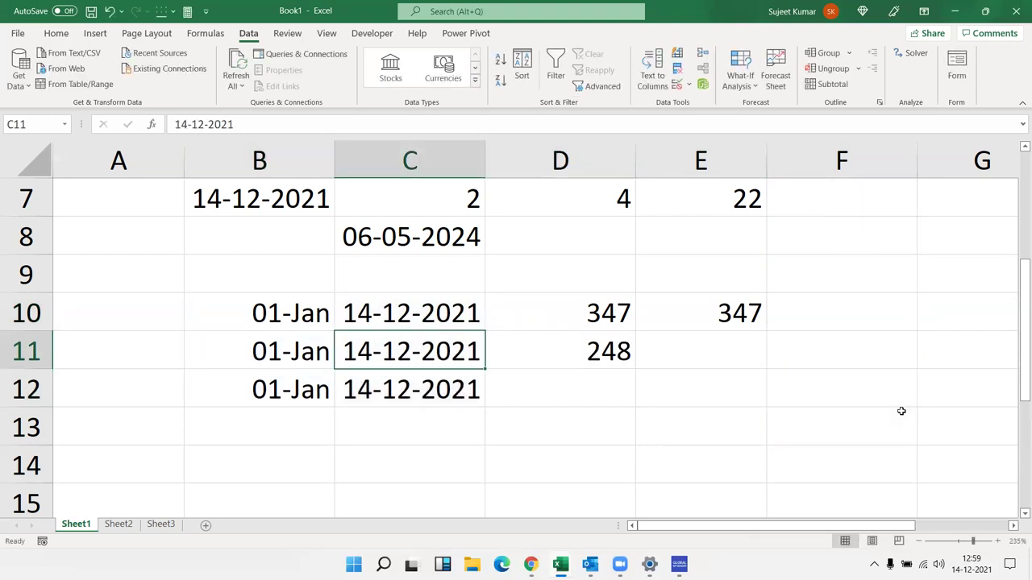
pyautogui.press('Right')
pyautogui.press('Down')
# Start a NETWORKDAYS.INTL formula in D12 on the row 12 dates with weekend code 2 (Sunday–Monday)
pyautogui.write('=net')
pyautogui.press('Down')
pyautogui.press('Tab')
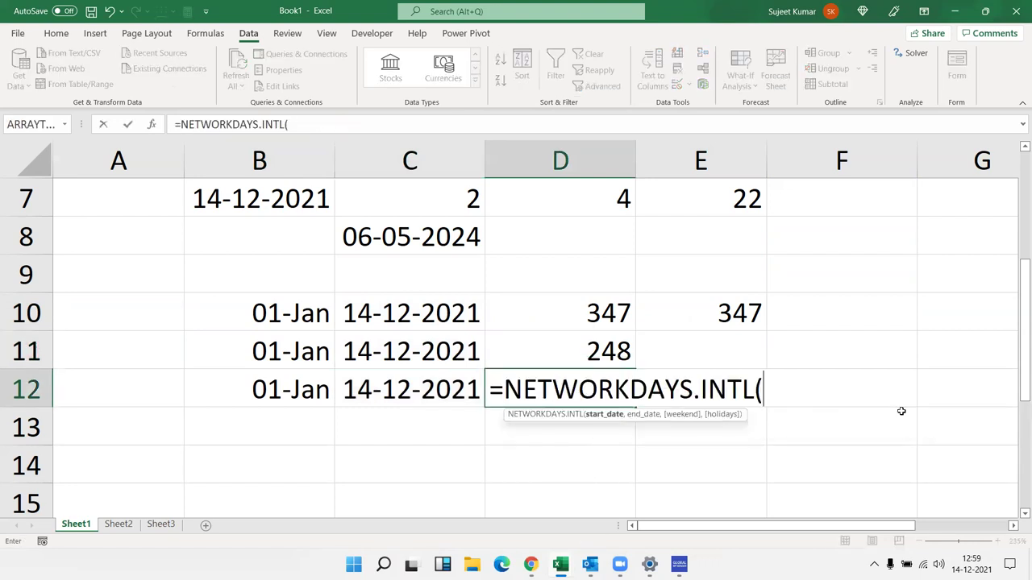
pyautogui.press('Left')
pyautogui.press('Left')
pyautogui.write(',')
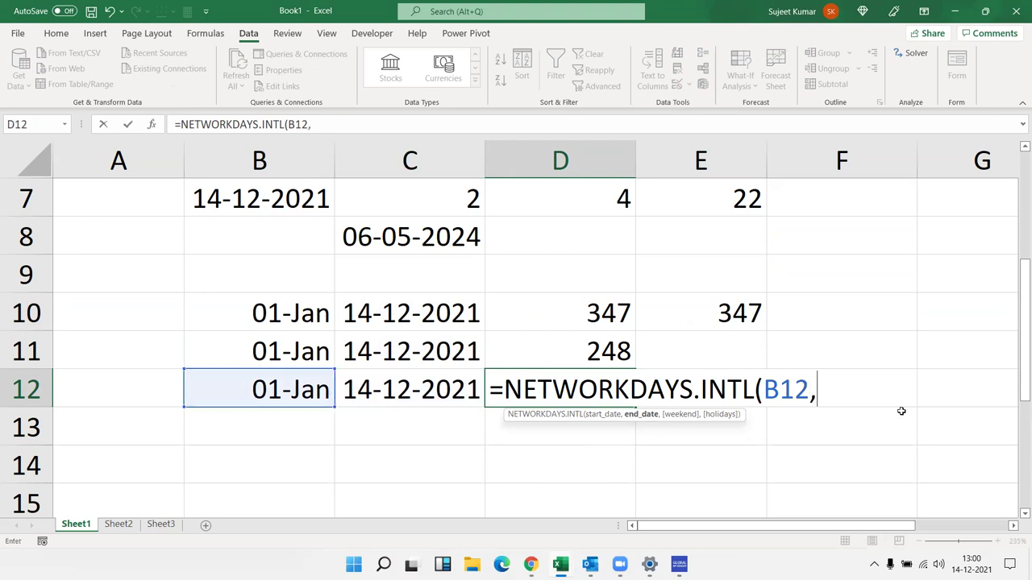
pyautogui.press('Left')
pyautogui.write(',')
pyautogui.press('Down')
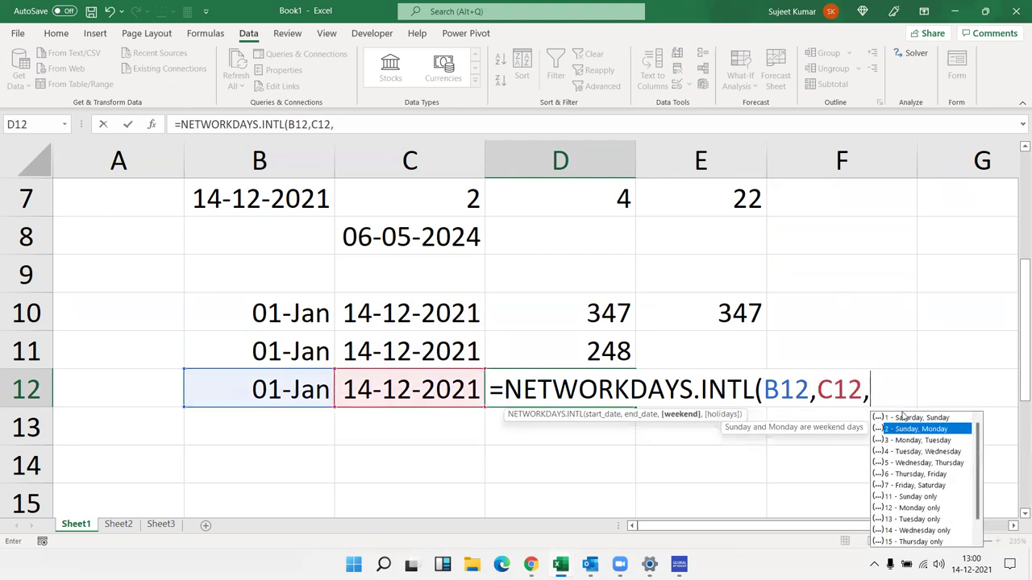
pyautogui.press('Down')
pyautogui.press('Up')
pyautogui.press('Tab')
# Add G6:G15 as the holidays range and commit, giving 248 working days
pyautogui.write(',')
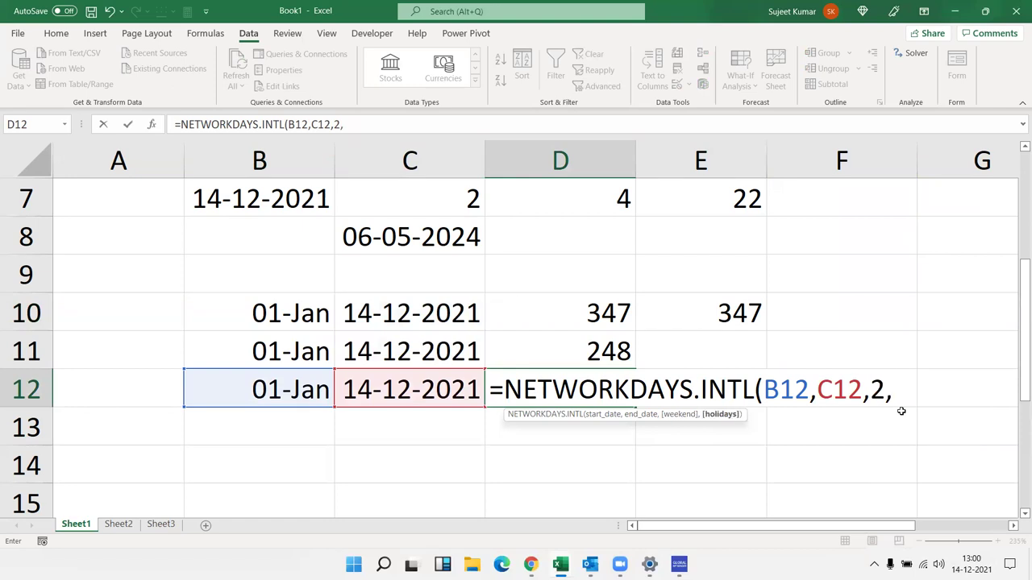
pyautogui.press('Right')
pyautogui.press('Right')
pyautogui.press('Up')
pyautogui.press('Up')
pyautogui.press('Up')
pyautogui.press('Up')
pyautogui.press('Up')
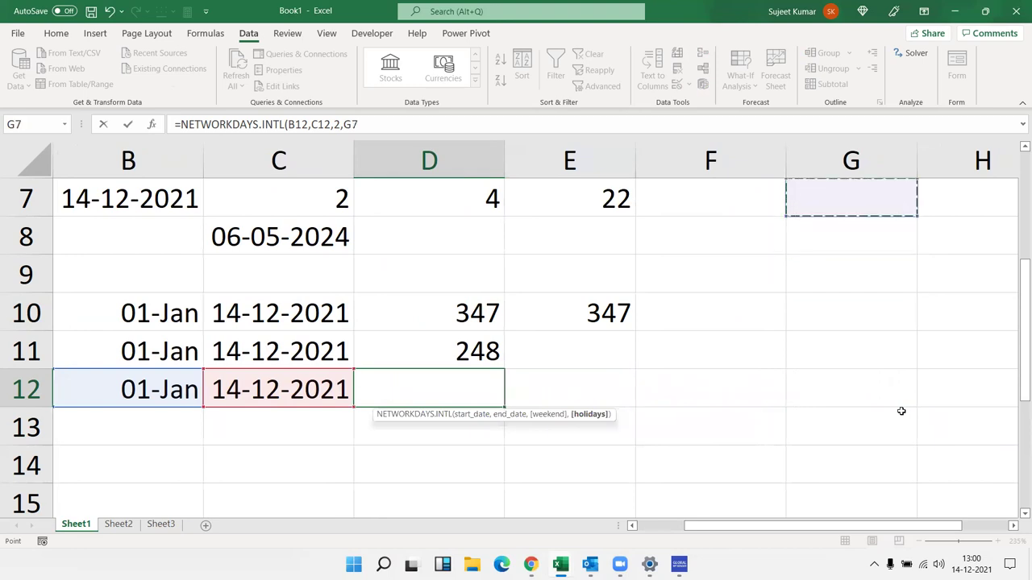
pyautogui.press('Up')
pyautogui.hotkey('shift', 'Down')
pyautogui.hotkey('shift', 'Down')
pyautogui.hotkey('shift', 'Down')
pyautogui.hotkey('shift', 'Down')
pyautogui.hotkey('shift', 'Down')
pyautogui.hotkey('shift', 'Down')
pyautogui.hotkey('shift', 'Down')
pyautogui.hotkey('shift', 'Down')
pyautogui.hotkey('shift', 'Down')
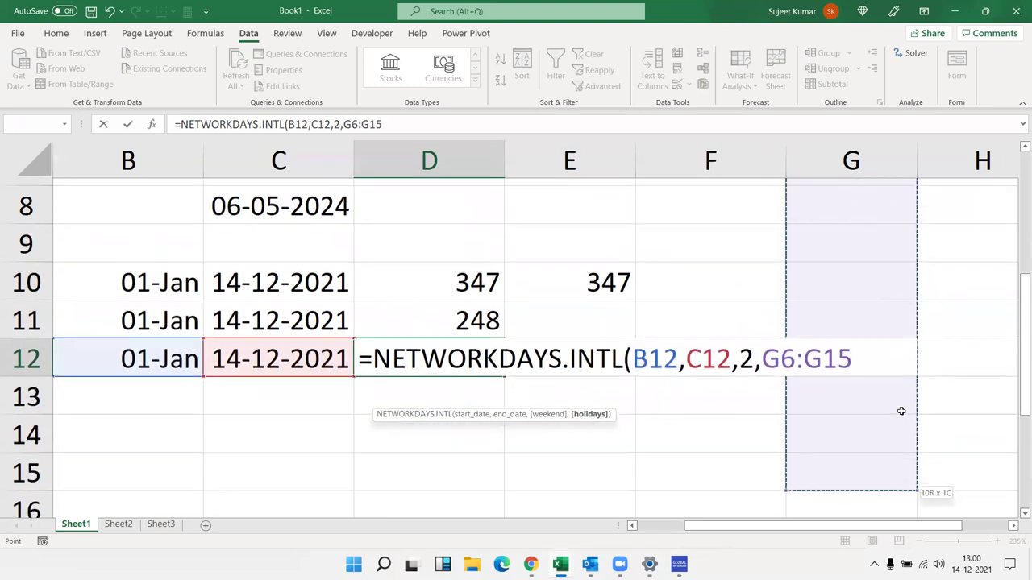
pyautogui.press('Return')
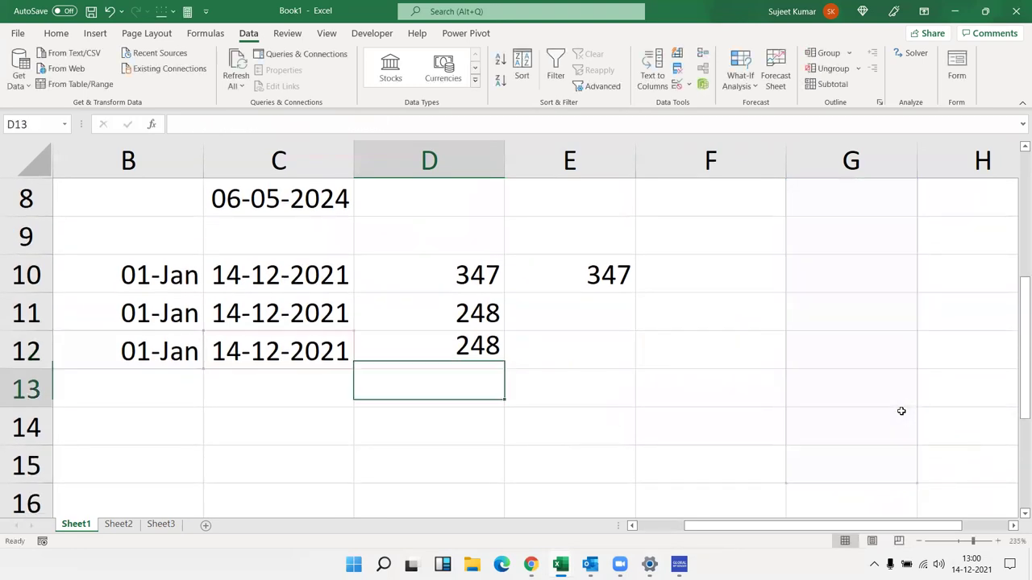
pyautogui.press('Up')
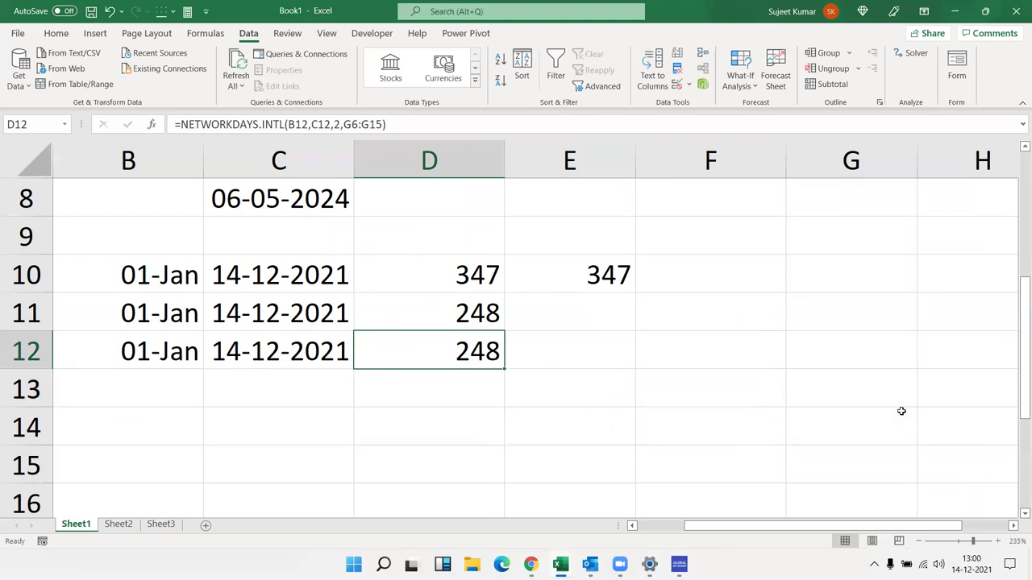
# Change D12's weekend code to 11 (Sunday only) so it returns 298
pyautogui.press('F2')
pyautogui.press('Left')
pyautogui.press('Left')
pyautogui.press('Left')
pyautogui.press('Left')
pyautogui.press('Left')
pyautogui.press('Left')
pyautogui.press('Left')
pyautogui.press('Right')
pyautogui.press('BackSpace')
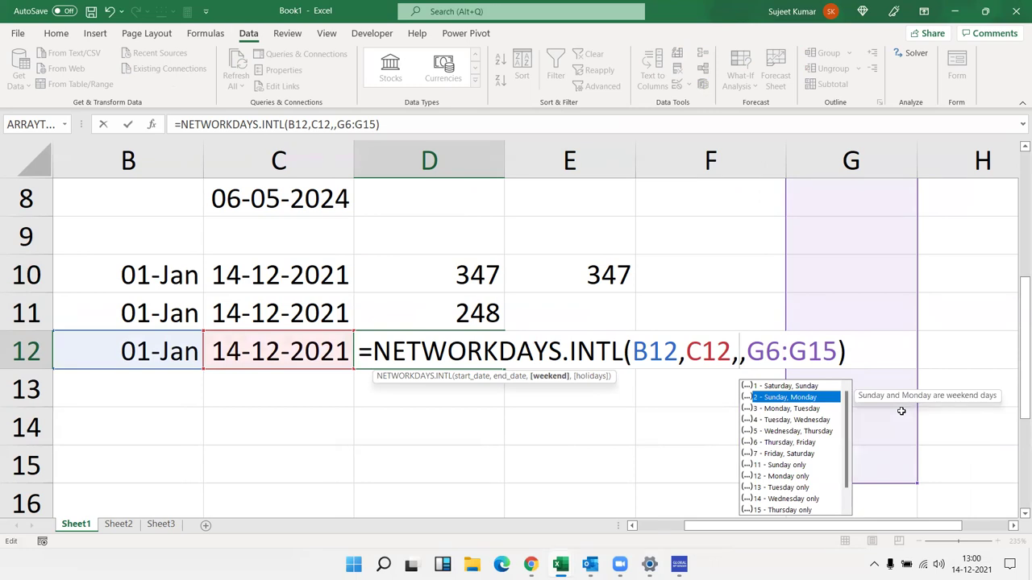
pyautogui.press('Down')
pyautogui.press('Down')
pyautogui.press('Down')
pyautogui.press('Down')
pyautogui.press('Down')
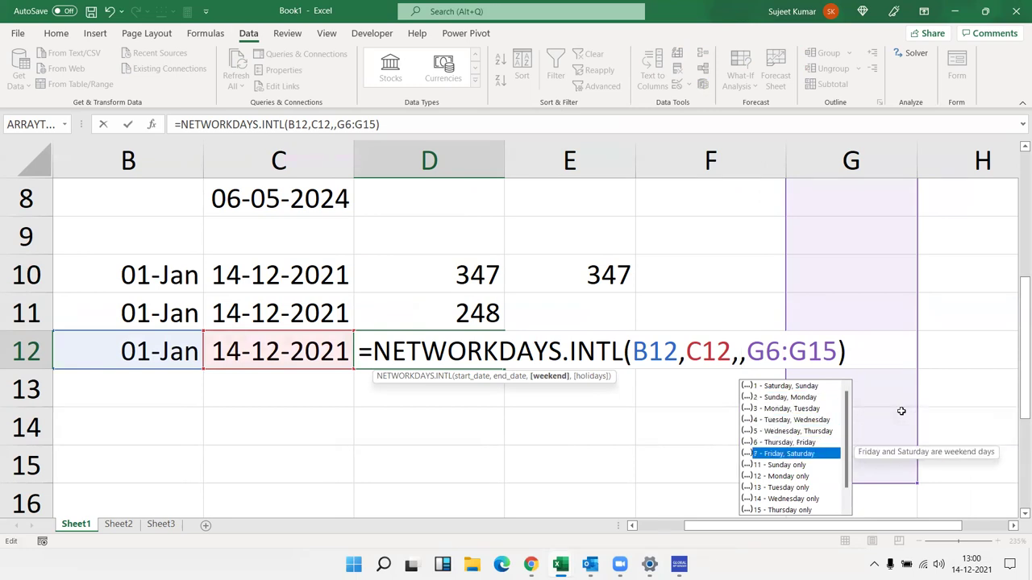
pyautogui.press('Down')
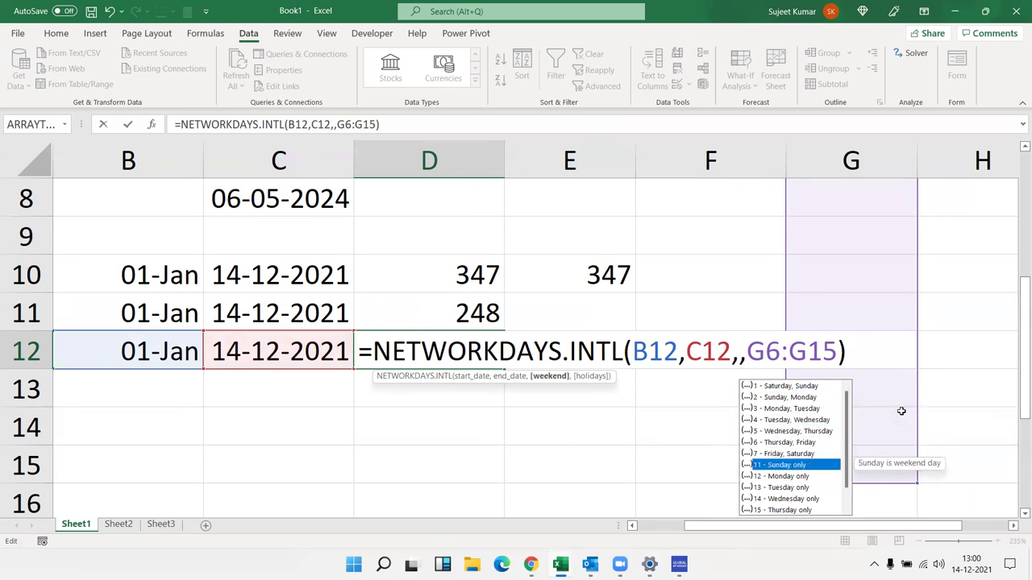
pyautogui.press('Tab')
pyautogui.press('Return')
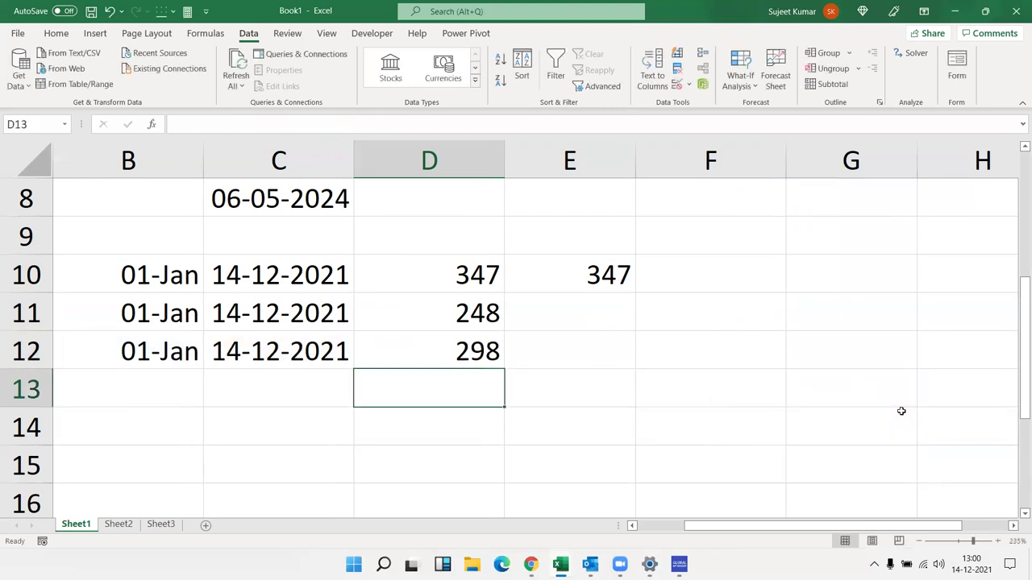
pyautogui.press('Up')
pyautogui.press('Left')
pyautogui.press('Left')
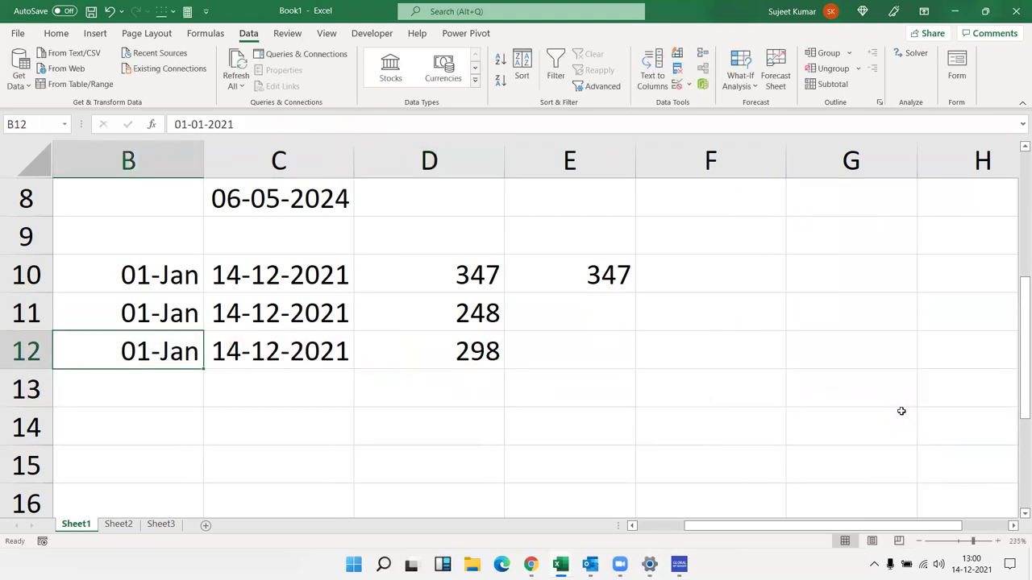
pyautogui.press('Right')
pyautogui.press('Right')
# Put today's date in B14 and 15 in C14, formatted as a General number
pyautogui.press('Down')
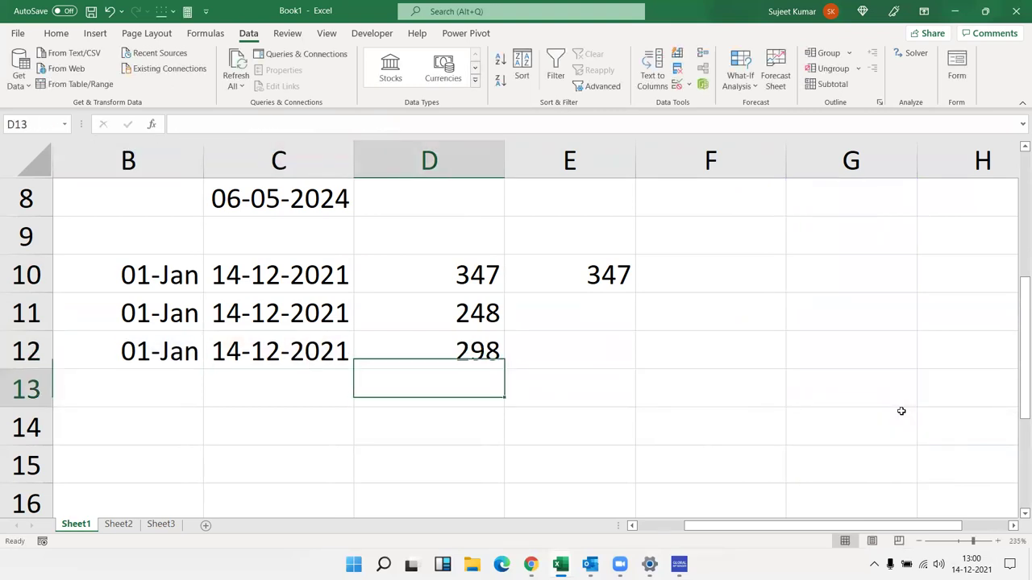
pyautogui.press('Left')
pyautogui.press('Left')
pyautogui.press('Down')
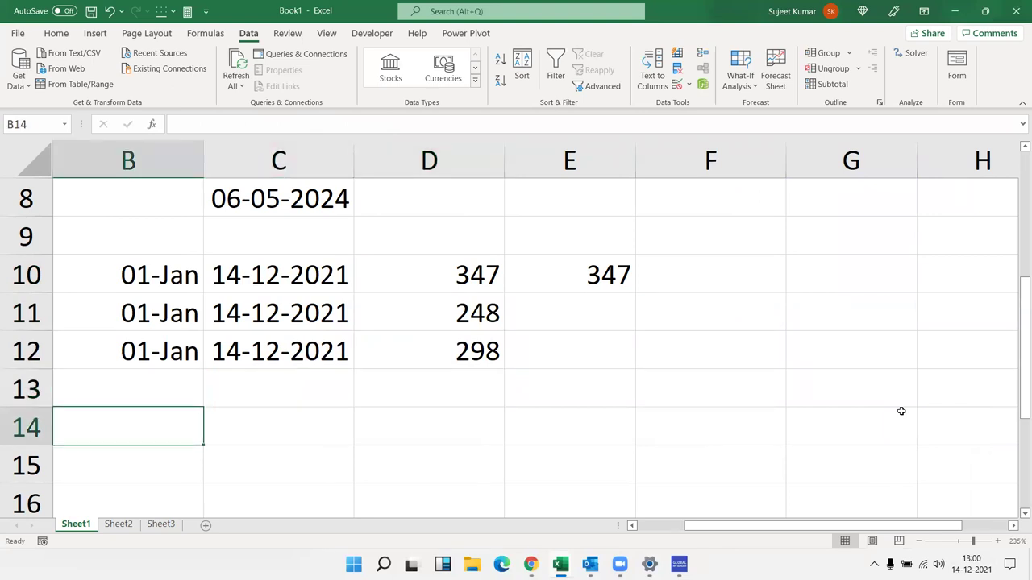
pyautogui.hotkey('ctrl', ';')
pyautogui.press('Tab')
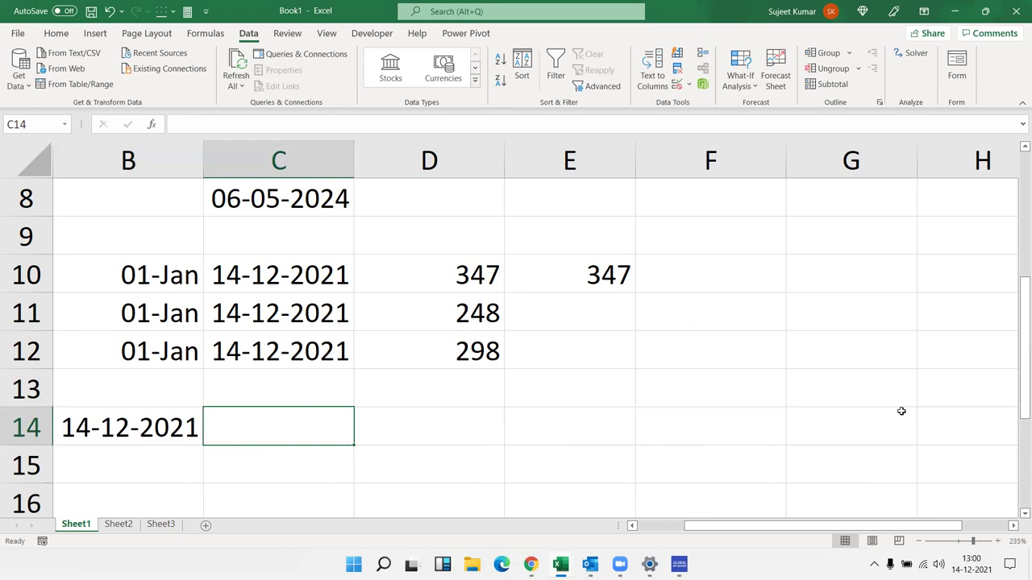
pyautogui.write('15')
pyautogui.press('Tab')
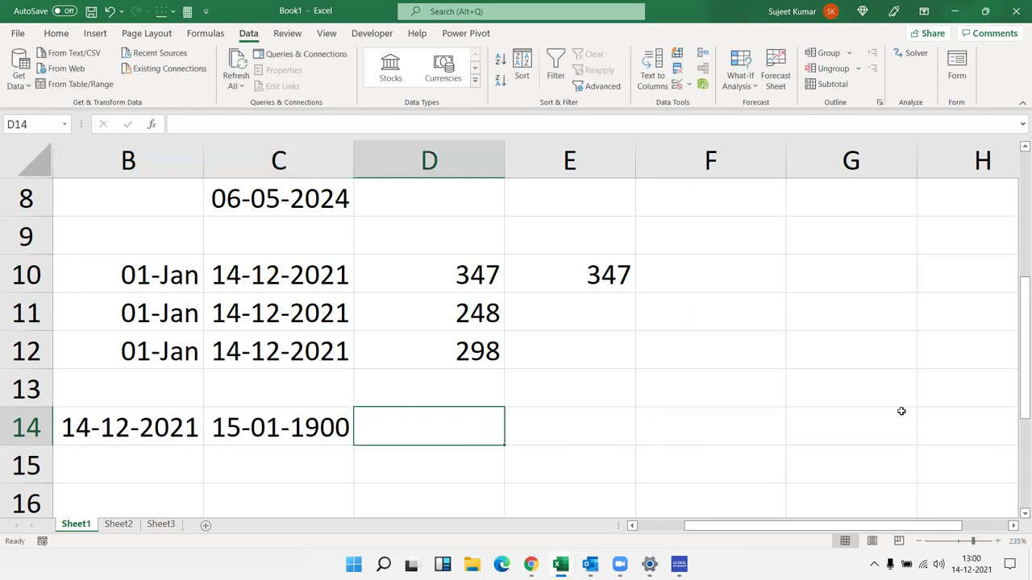
pyautogui.press('Left')
pyautogui.hotkey('ctrl', 'shift', '~')
pyautogui.press('Tab')
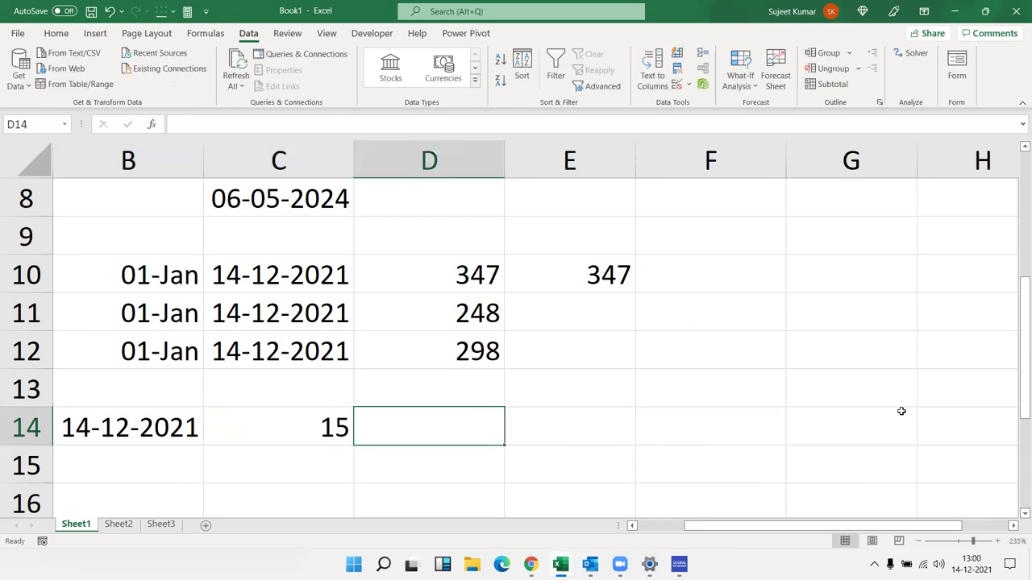
# Enter =WORKDAY(B14,C14,G9:G16) in D14
pyautogui.write('=wo')
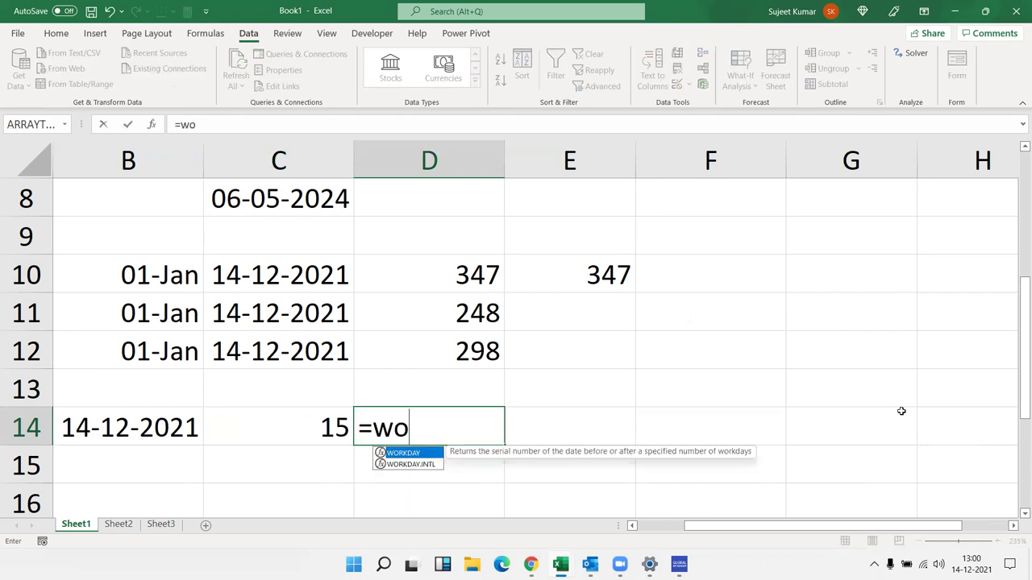
pyautogui.press('Tab')
pyautogui.press('Left')
pyautogui.press('Left')
pyautogui.write(',')
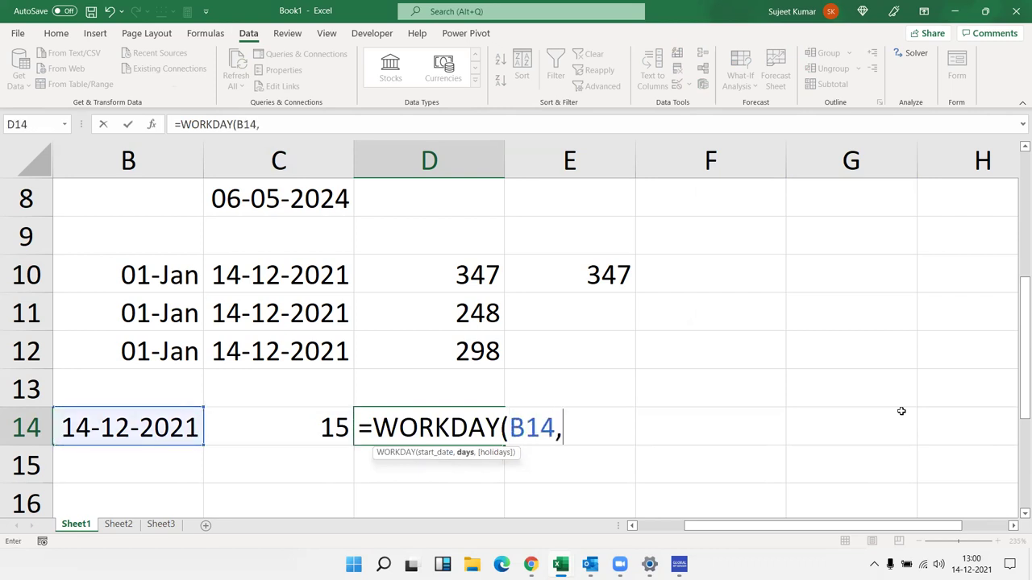
pyautogui.press('Left')
pyautogui.write(',')
pyautogui.click(901, 411)
pyautogui.press('Up')
pyautogui.press('Up')
pyautogui.press('Up')
pyautogui.press('Up')
pyautogui.press('Up')
pyautogui.press('Left')
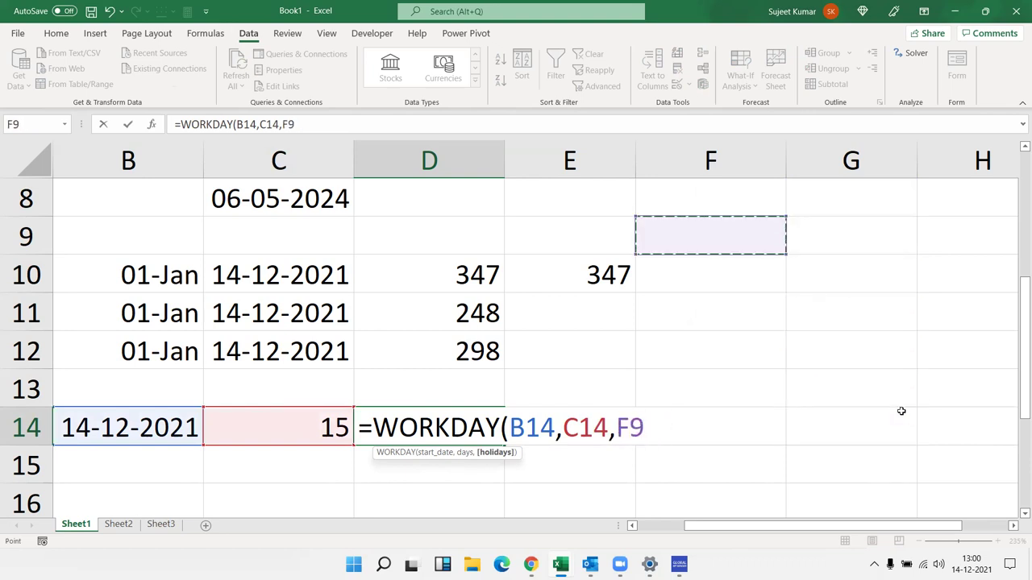
pyautogui.press('Right')
pyautogui.hotkey('shift', 'Down')
pyautogui.hotkey('shift', 'Down')
pyautogui.hotkey('shift', 'Down')
pyautogui.hotkey('shift', 'Down')
pyautogui.hotkey('shift', 'Down')
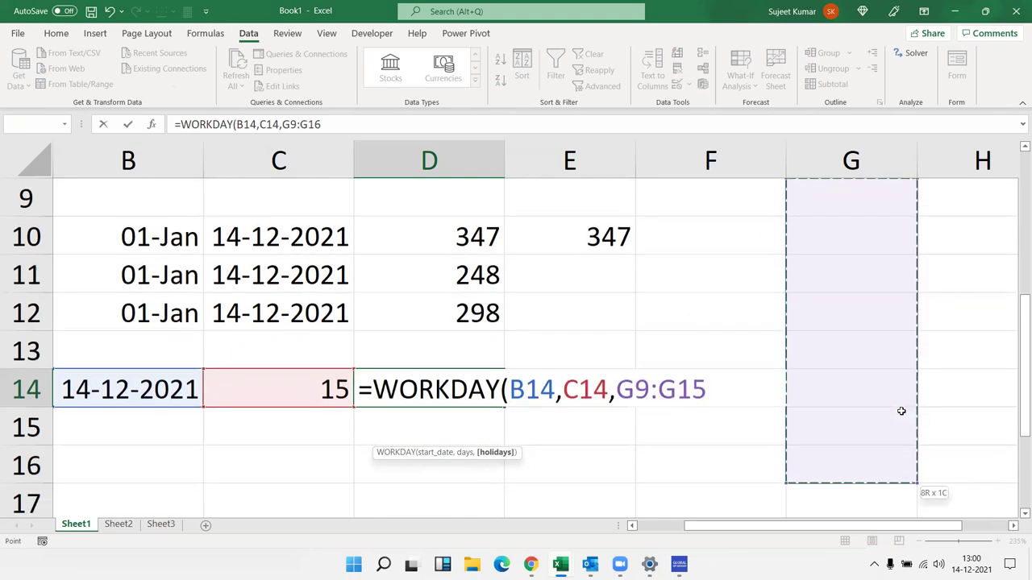
pyautogui.hotkey('shift', 'Down')
pyautogui.hotkey('ctrl', 'Return')
# Format D14 as a date so it shows 04-Jan-22
pyautogui.hotkey('ctrl', 'shift', '3')
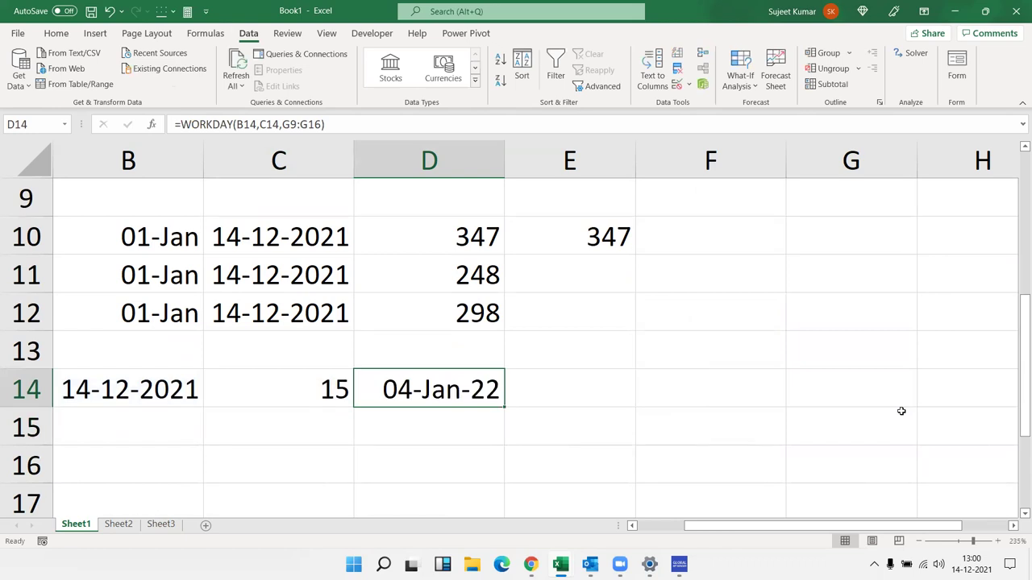
pyautogui.hotkey('ctrl', 'z')
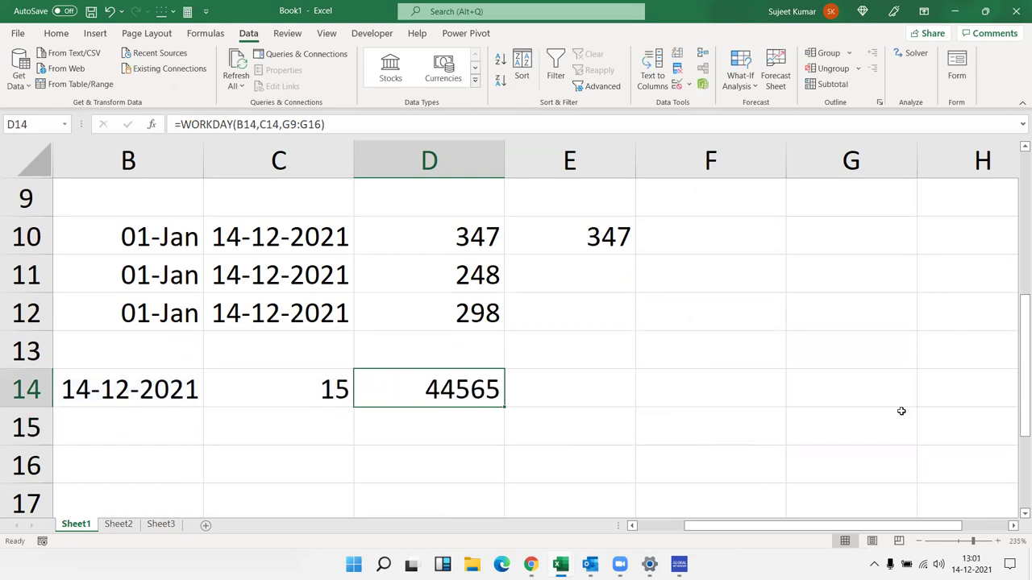
pyautogui.hotkey('ctrl', 'shift', '3')
pyautogui.press('Left')
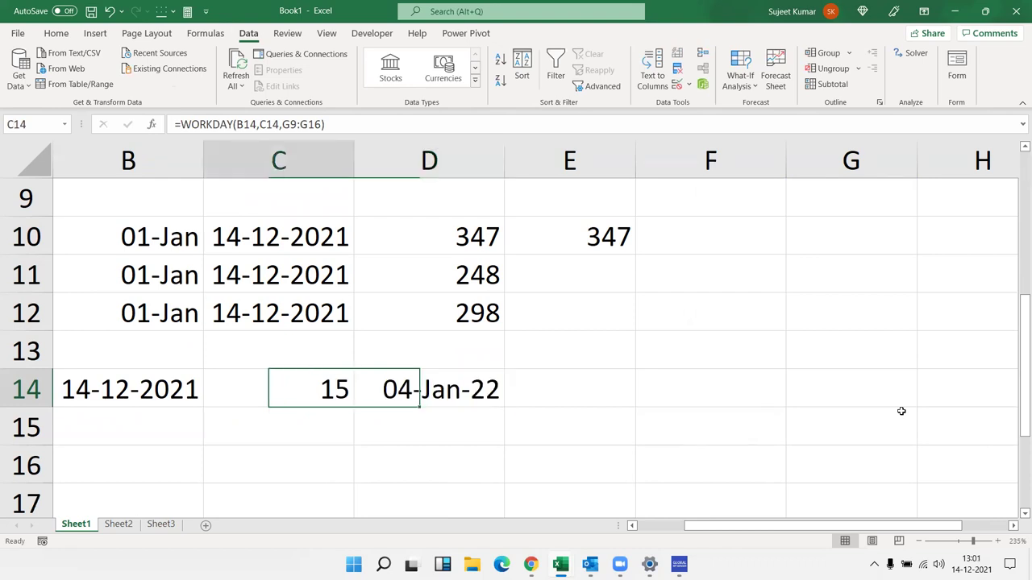
pyautogui.press('Right')
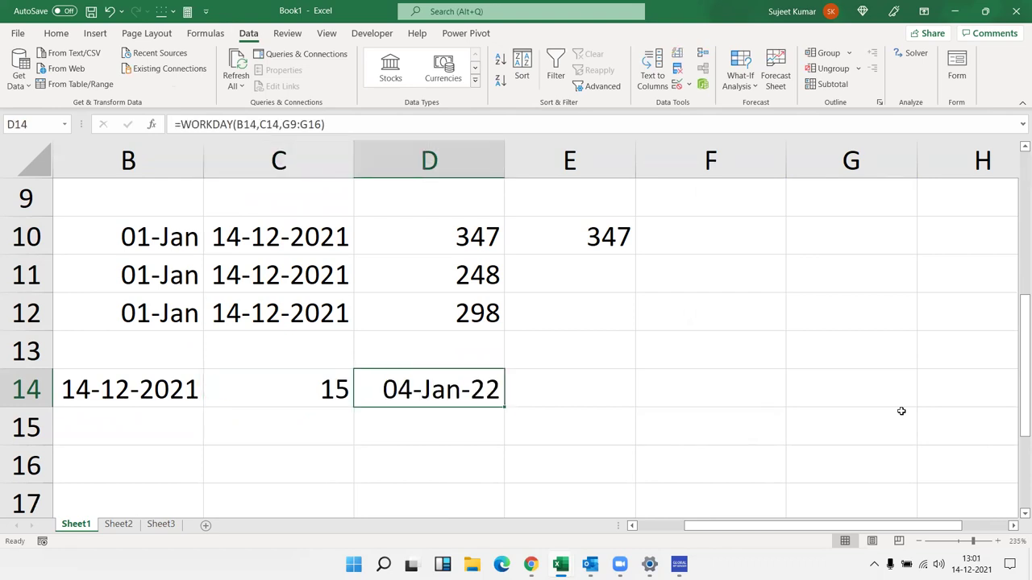
pyautogui.press('Down')
# Start a WORKDAY.INTL formula in D15 using B14 as start date and C14 as days
pyautogui.write('=wo')
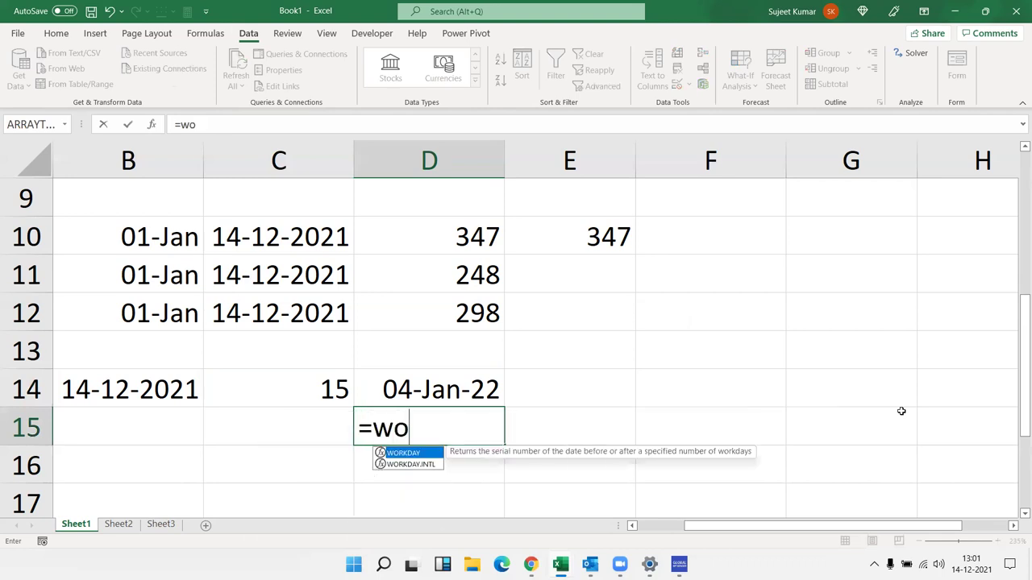
pyautogui.press('Down')
pyautogui.press('Tab')
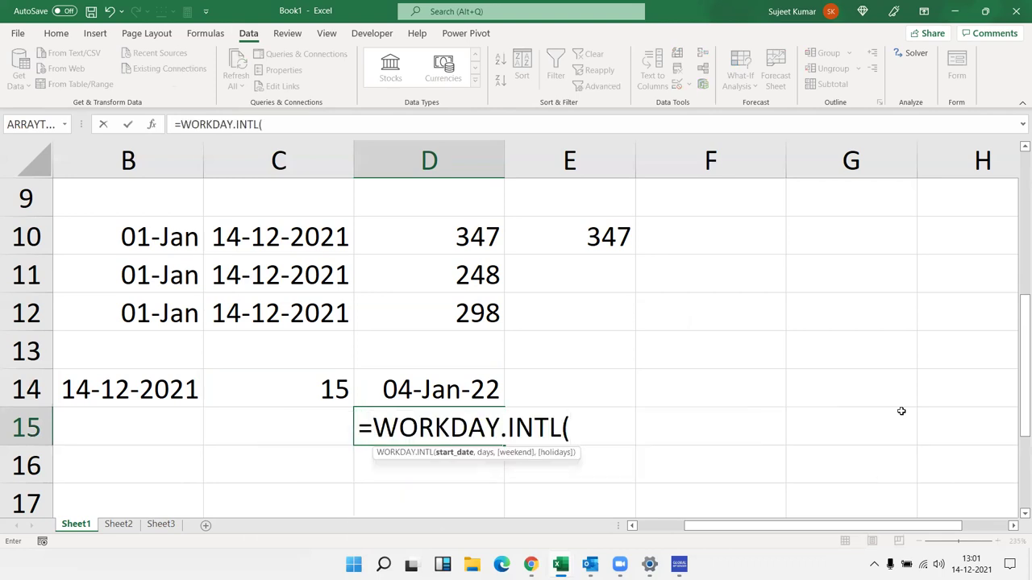
pyautogui.press('Left')
pyautogui.press('Left')
pyautogui.press('Up')
pyautogui.write(',')
pyautogui.press('Left')
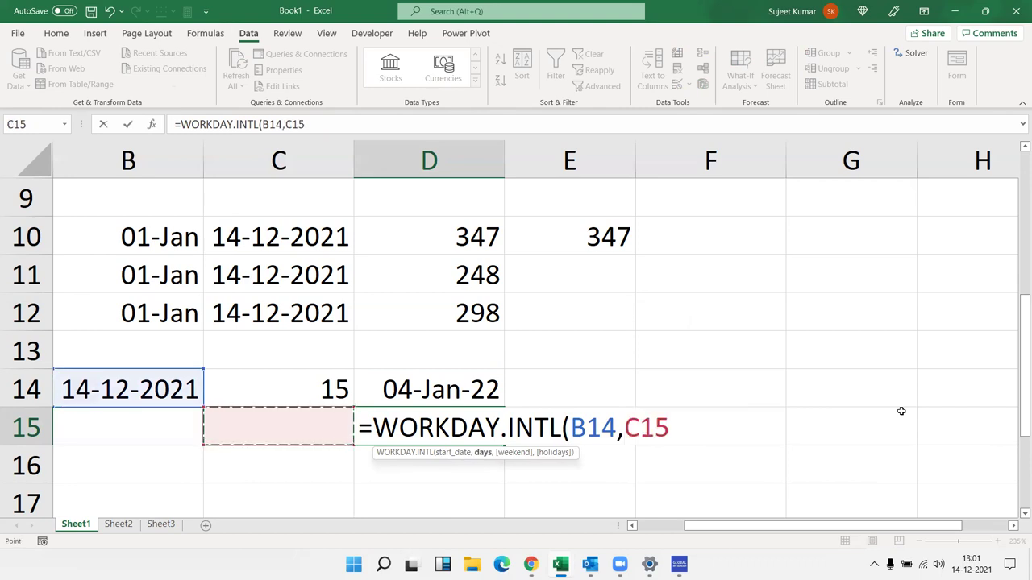
pyautogui.press('Up')
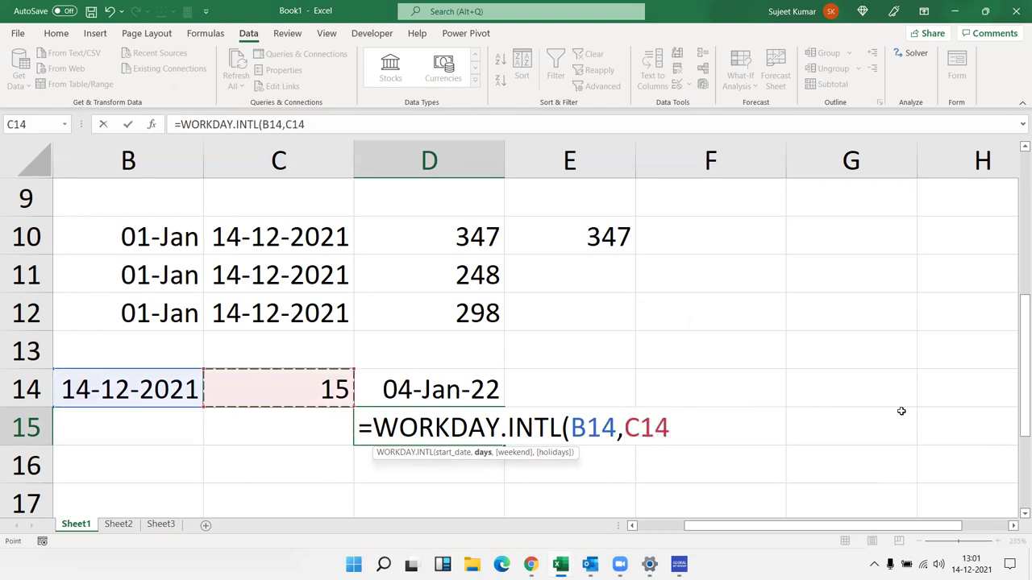
pyautogui.write(',')
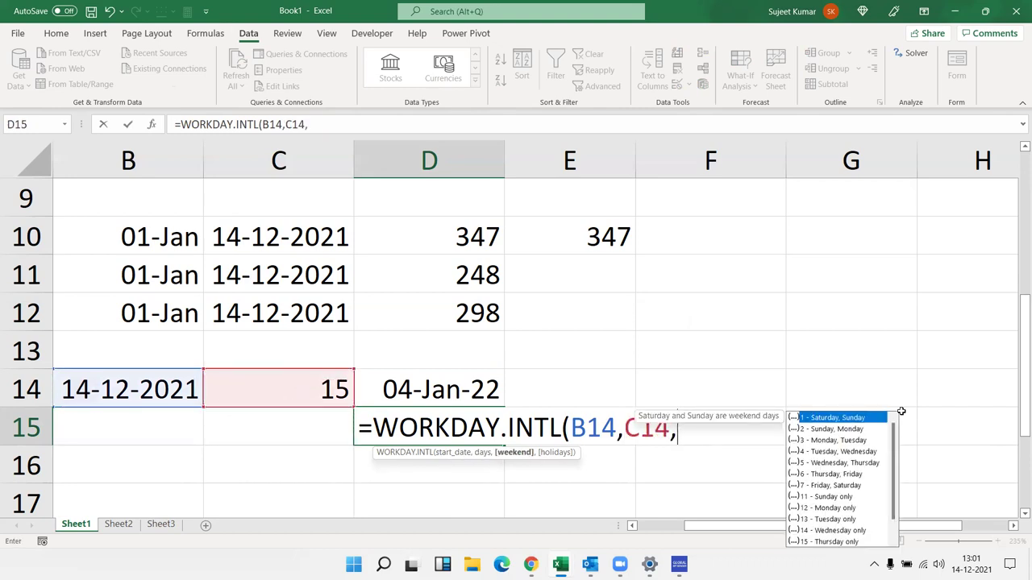
# Finish the formula with weekend code 11 (Sunday only) and holidays G10:G16
pyautogui.press('Down')
pyautogui.press('Down')
pyautogui.press('Down')
pyautogui.press('Down')
pyautogui.press('Down')
pyautogui.press('Down')
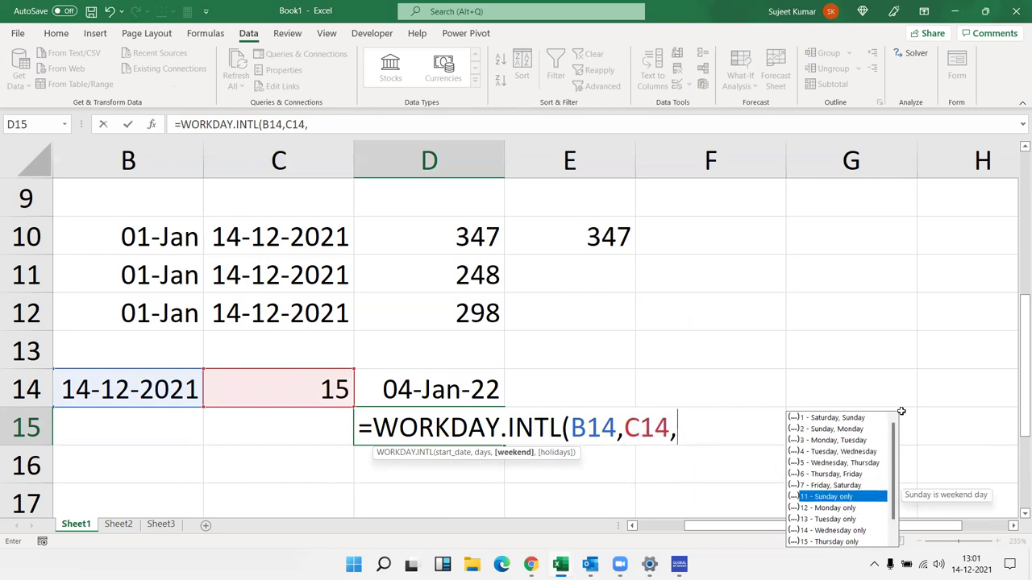
pyautogui.press('Tab')
pyautogui.write(',')
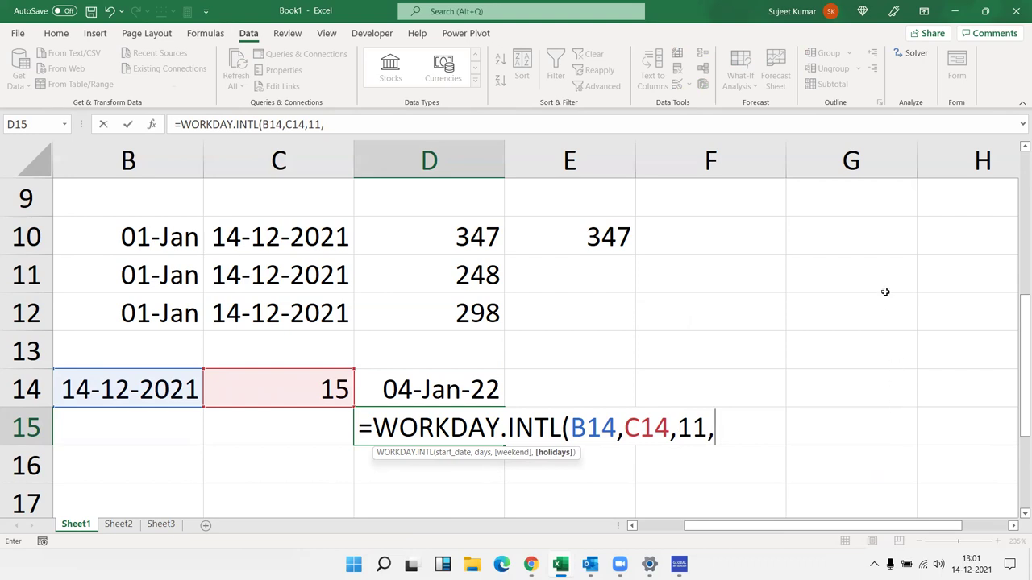
pyautogui.moveTo(842, 225); pyautogui.dragTo(828, 463)
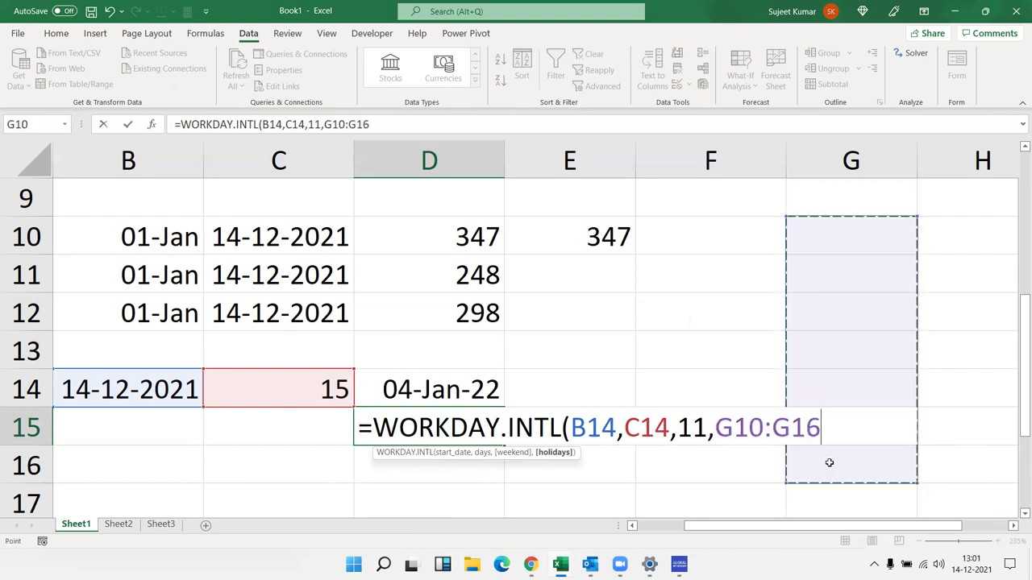
pyautogui.press('Return')
pyautogui.press('Up')
pyautogui.hotkey('ctrl', 'shift', '3')
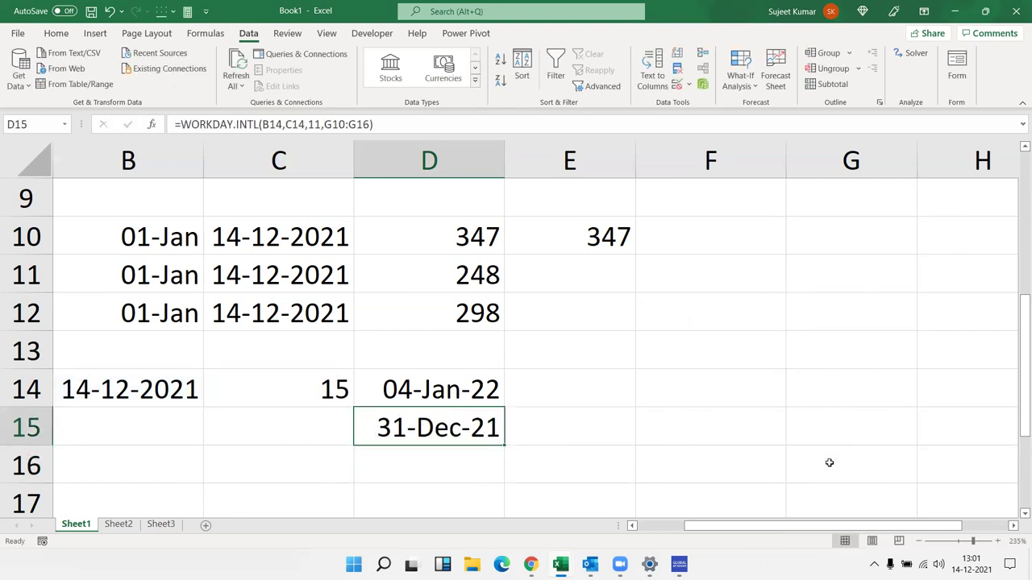